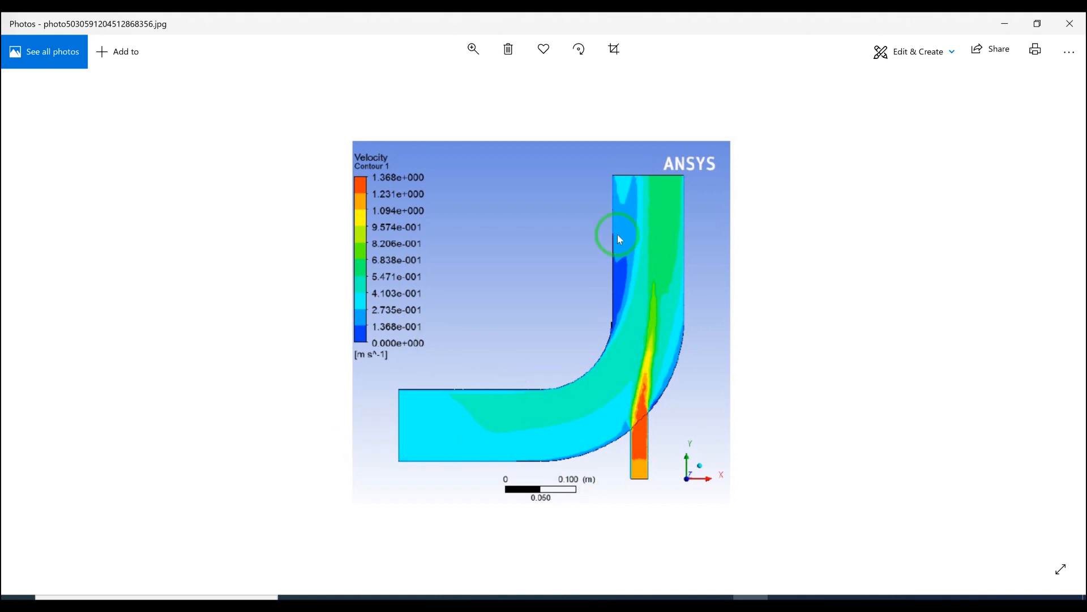
Switch to DesignModeler and examine the pipe elbow geometry from the side, comparing it with the velocity contour image.
click(787, 592)
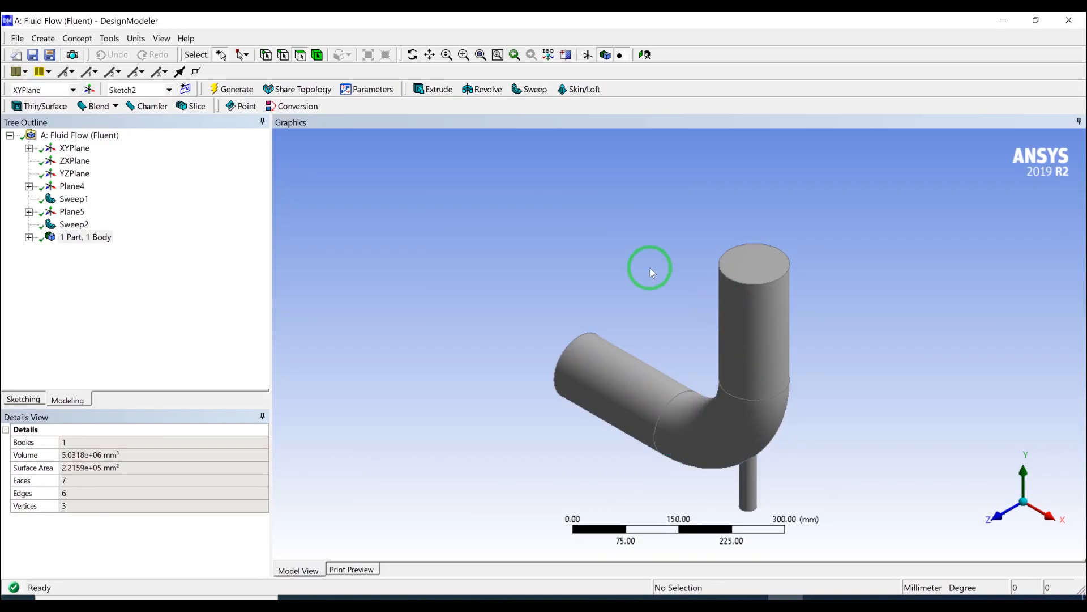
middle_drag(478, 284, 517, 461)
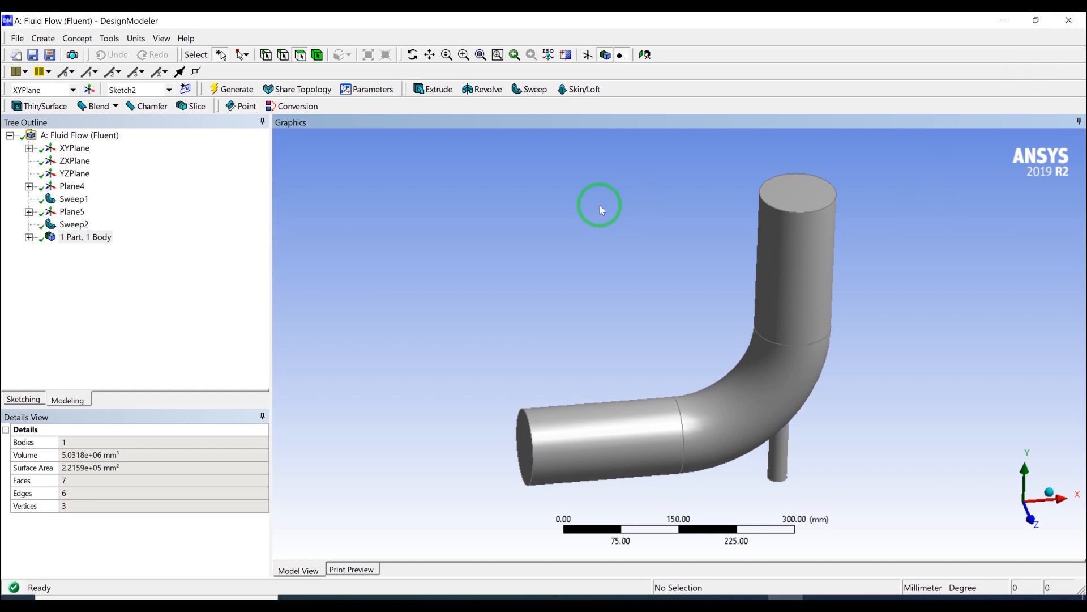
click(538, 232)
key(alt+Tab)
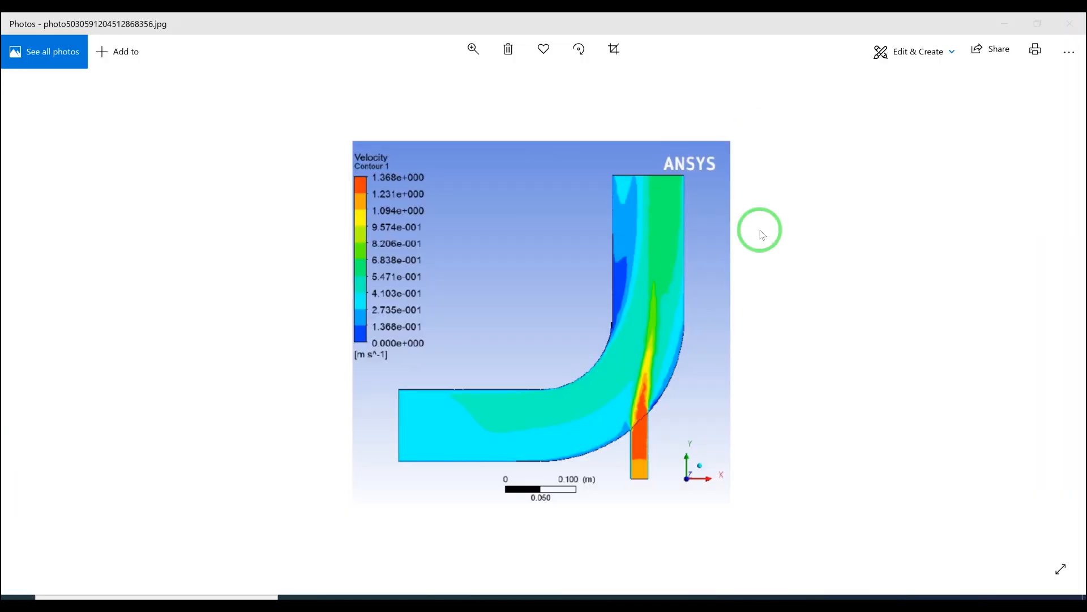
From Workbench, open the Fluid Flow (Fluent) Mesh cell in Meshing and set the units to Metric (mm, kg, N, s, mV, mA).
click(713, 594)
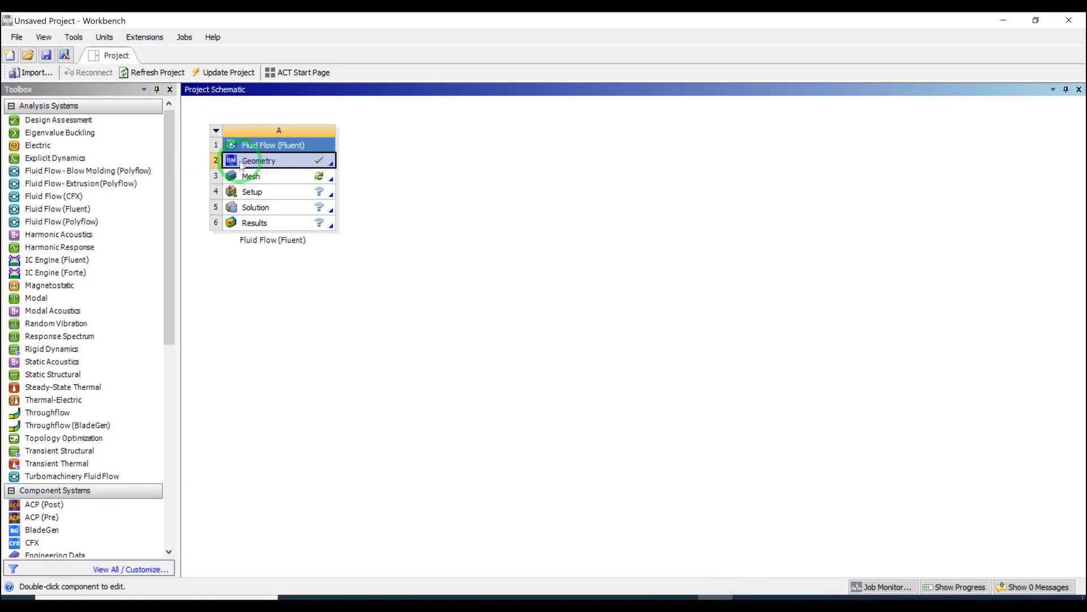
double_click(267, 179)
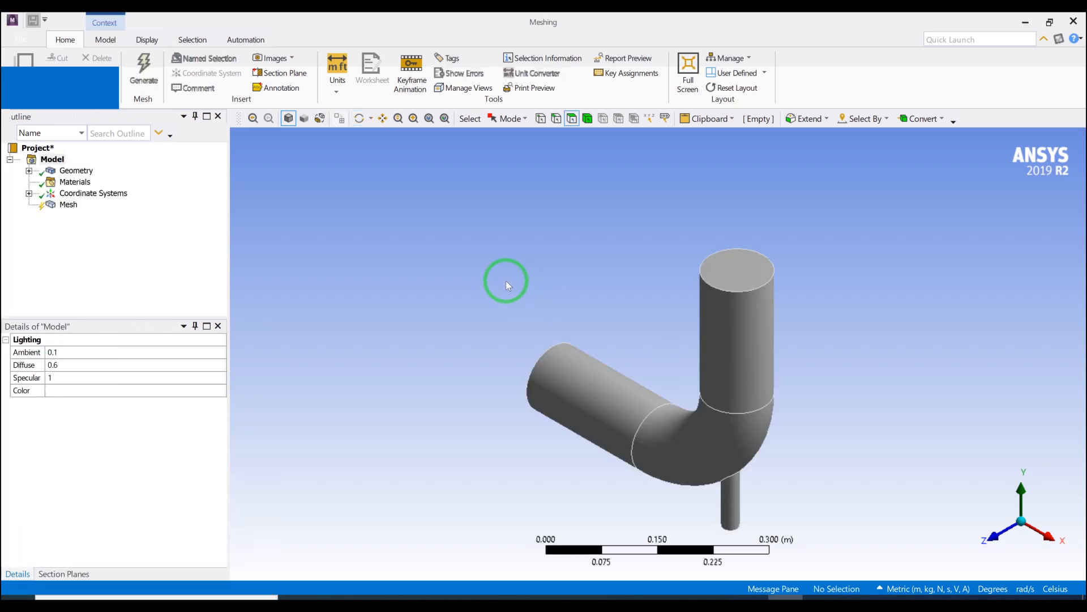
click(882, 589)
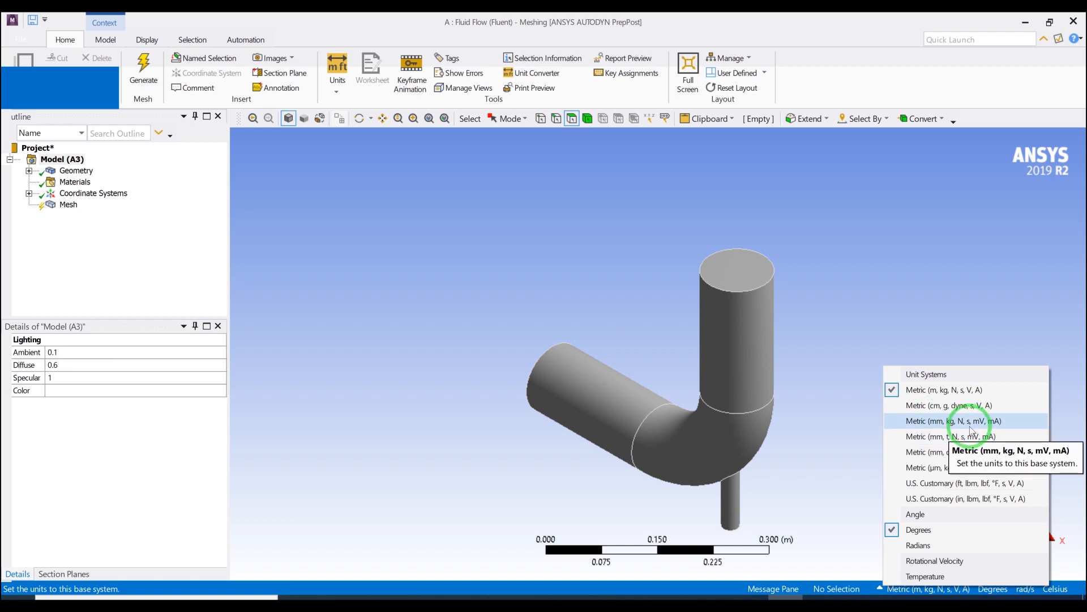
click(916, 422)
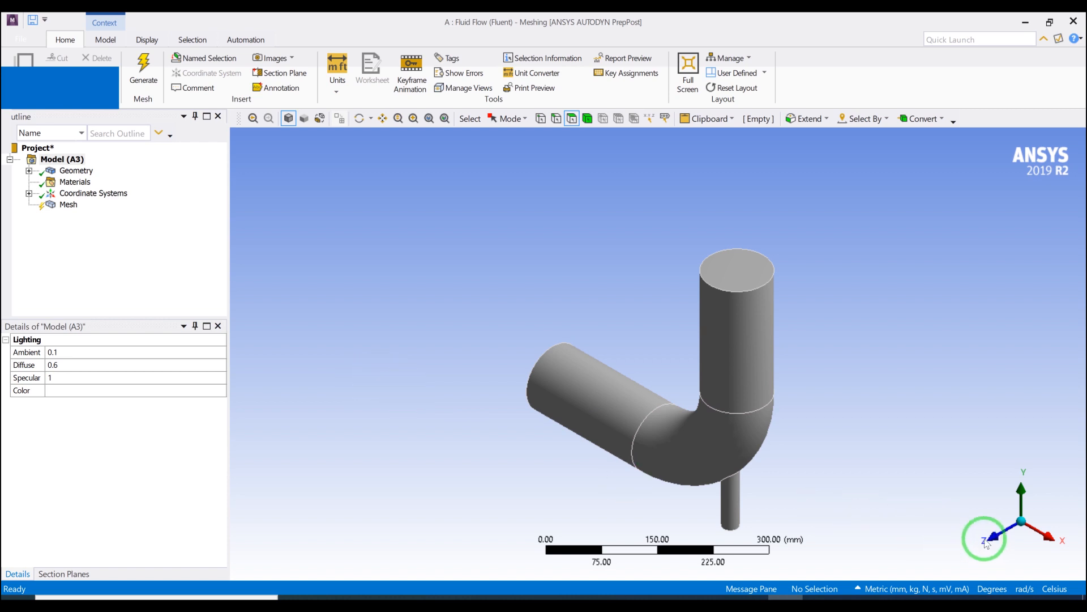
Face the pipe along the Z axis and check the solver preference options in the mesh details.
click(996, 534)
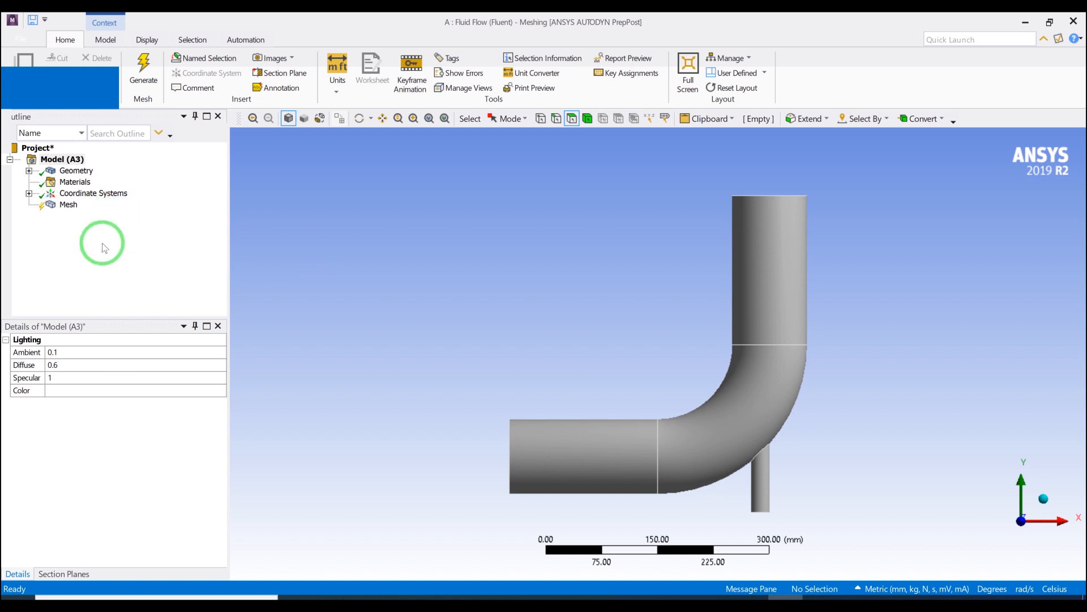
ctrl+middle_drag(595, 320, 529, 292)
scroll(539, 298, up, 1)
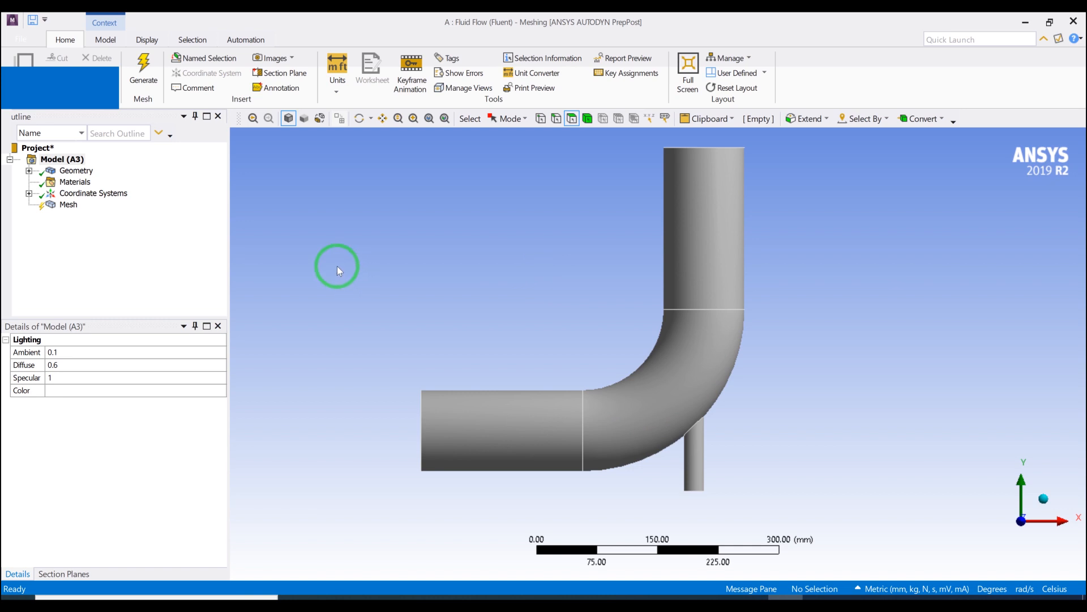
click(63, 204)
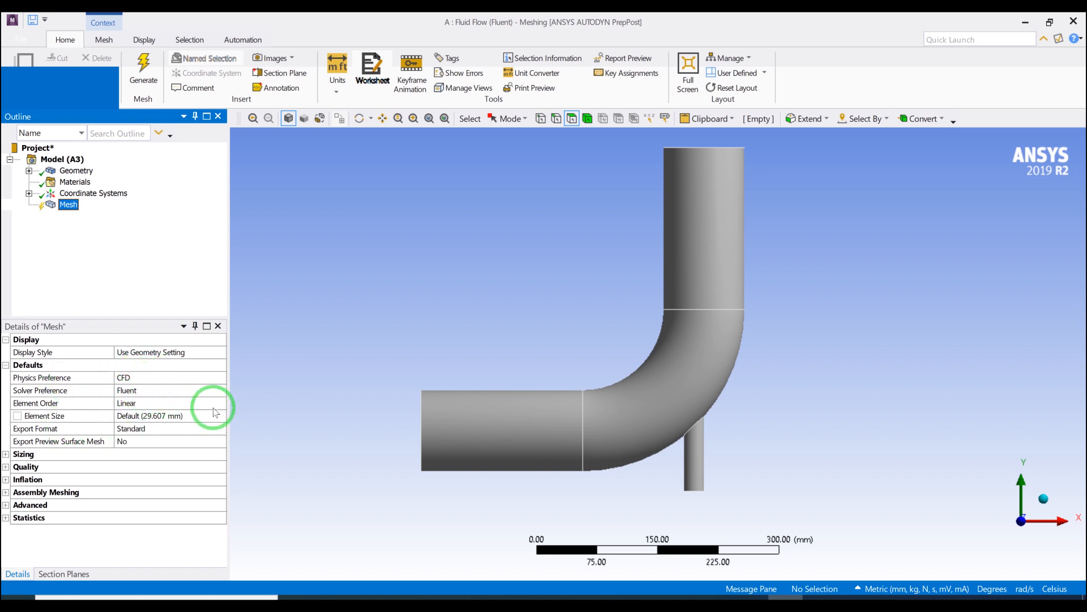
click(176, 388)
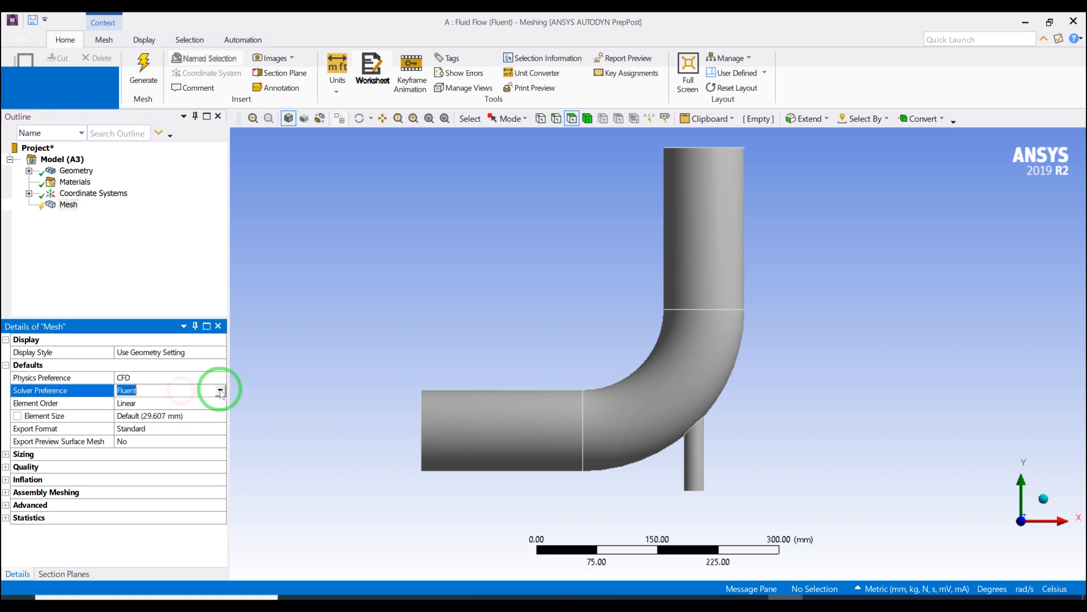
click(220, 391)
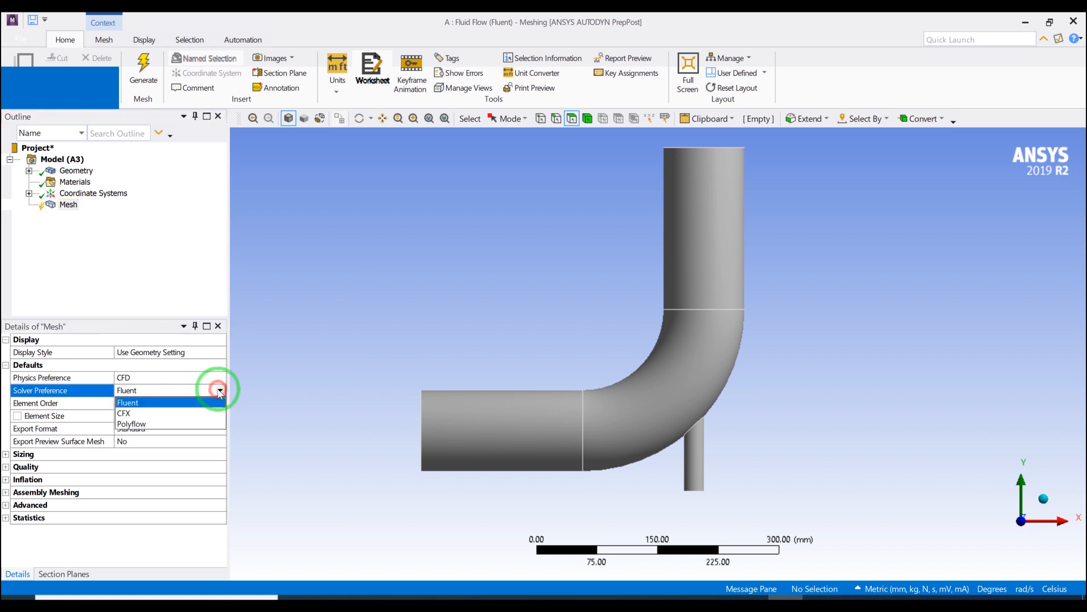
click(170, 275)
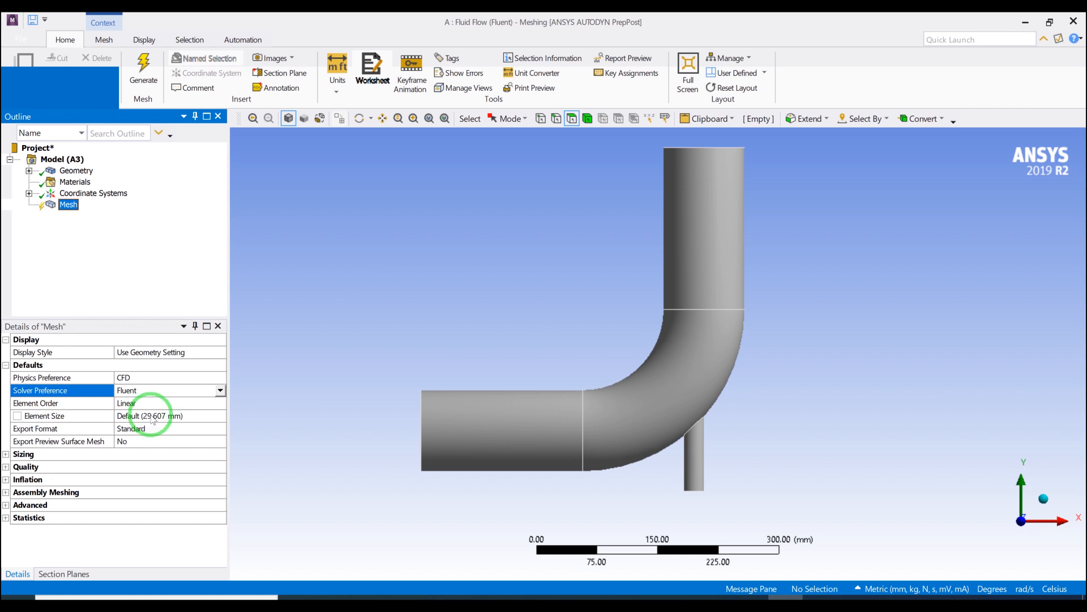
Set the global mesh element size to 3 mm.
click(182, 417)
text(3)
key(Return)
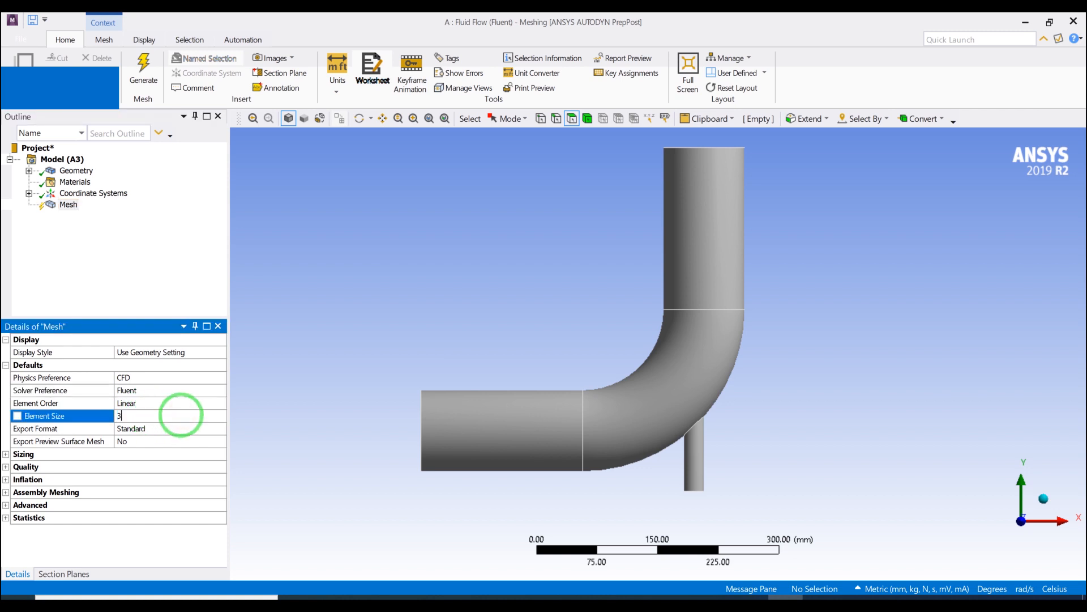
click(145, 295)
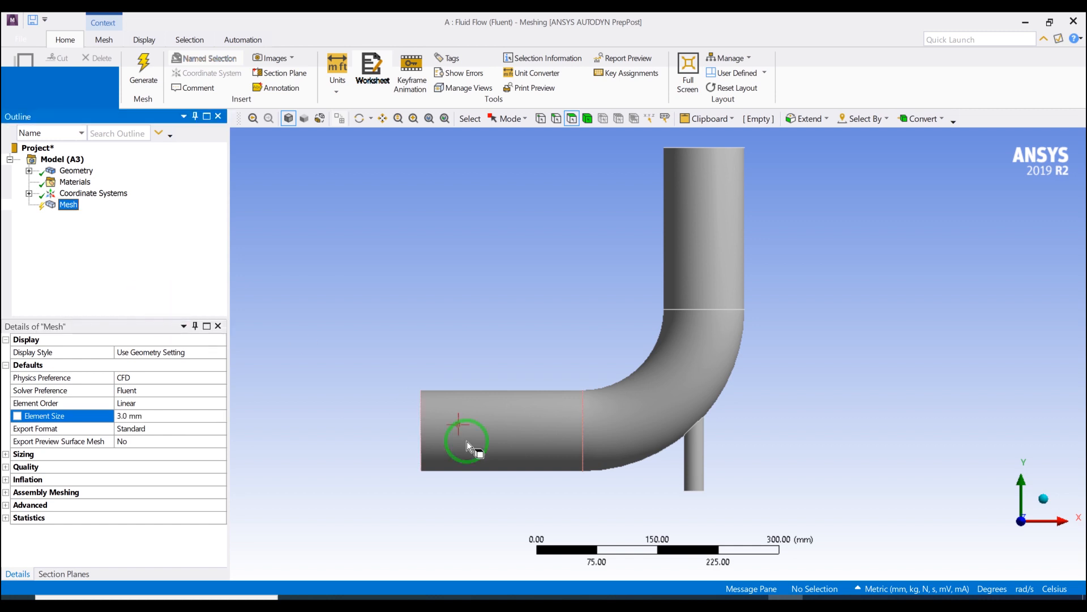
Try a 20 mm mesh element size against a close view of the elbow and return it to 3 mm.
scroll(451, 436, up, 2)
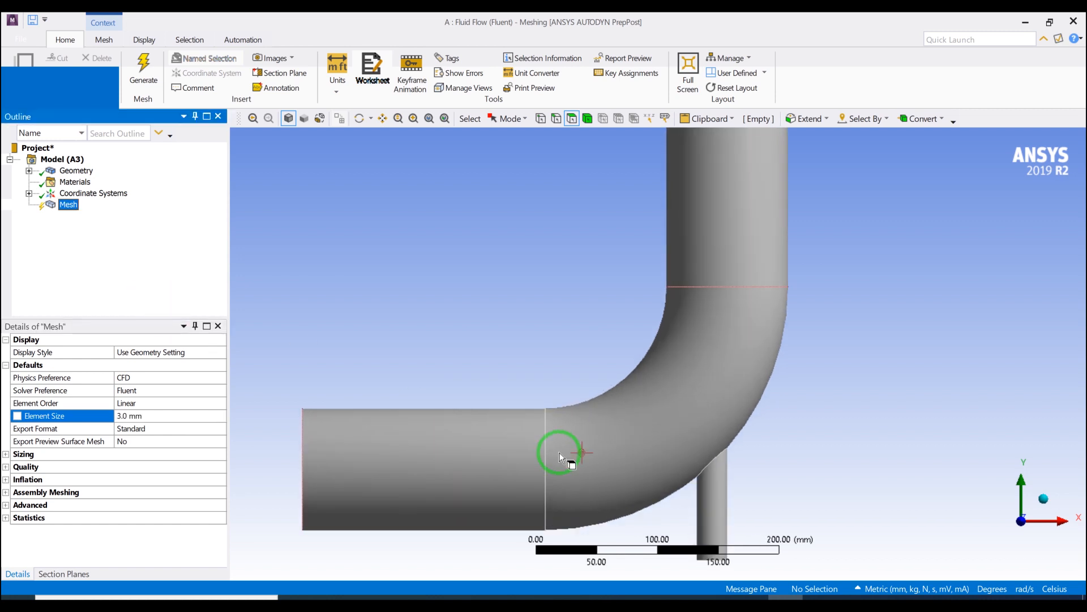
scroll(733, 347, up, 5)
scroll(733, 348, up, 1)
scroll(685, 364, up, 2)
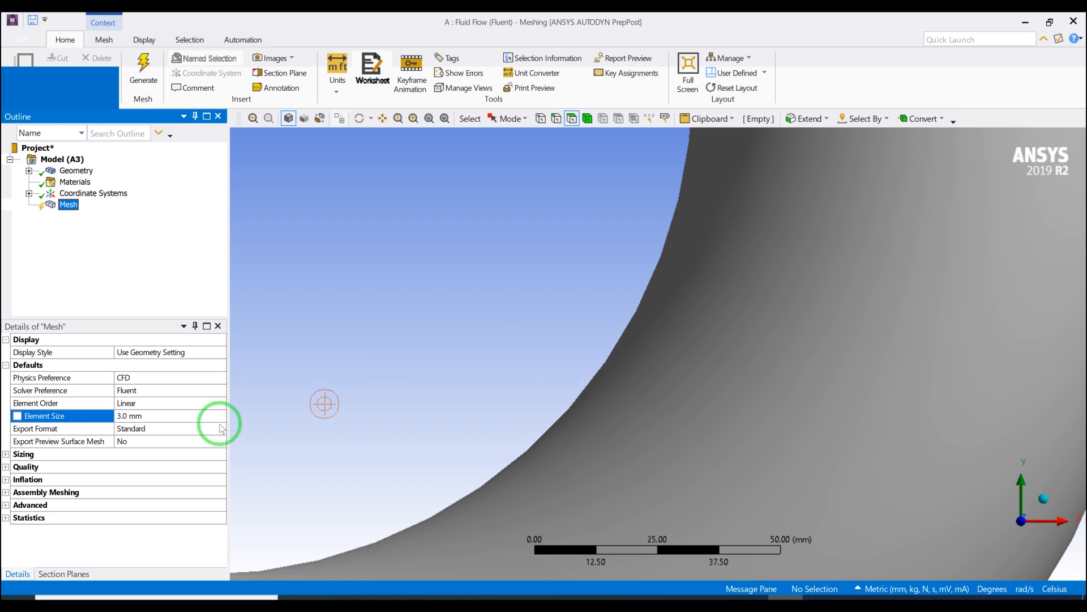
click(143, 414)
text(20)
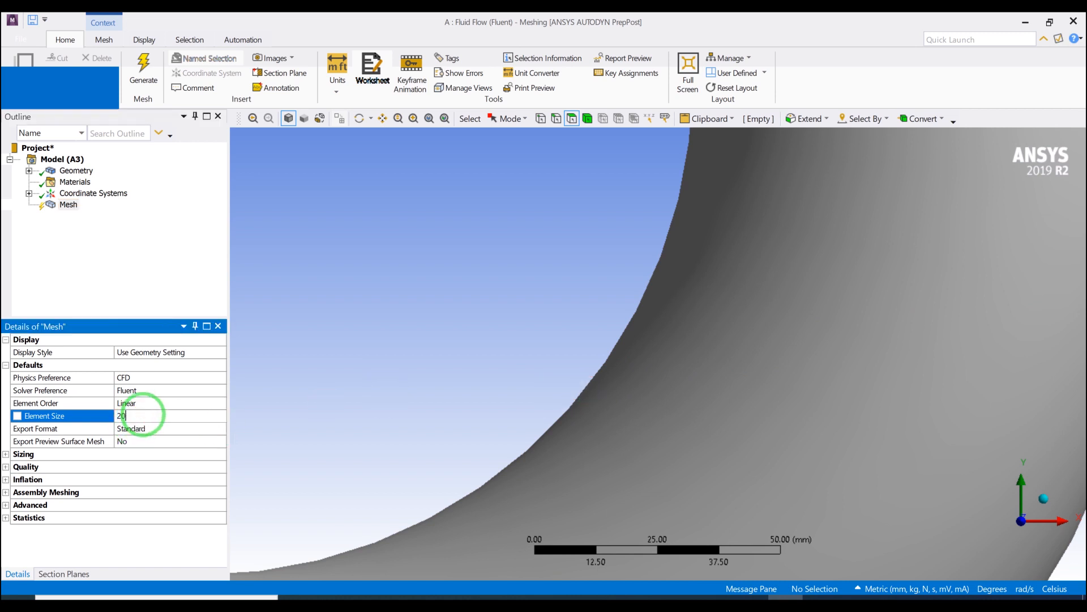
key(Return)
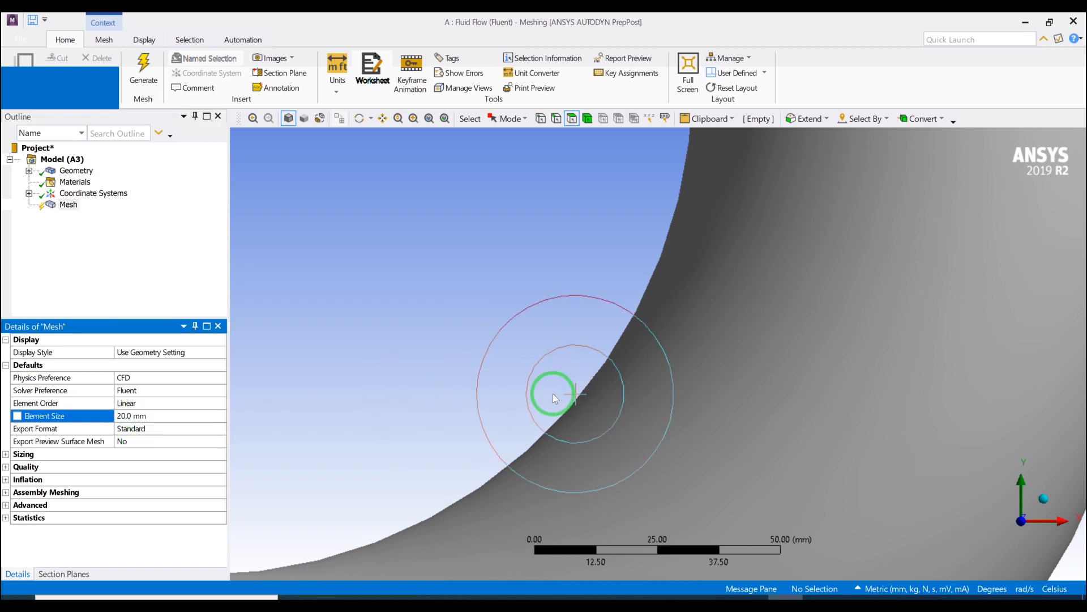
click(170, 413)
text(3)
key(Return)
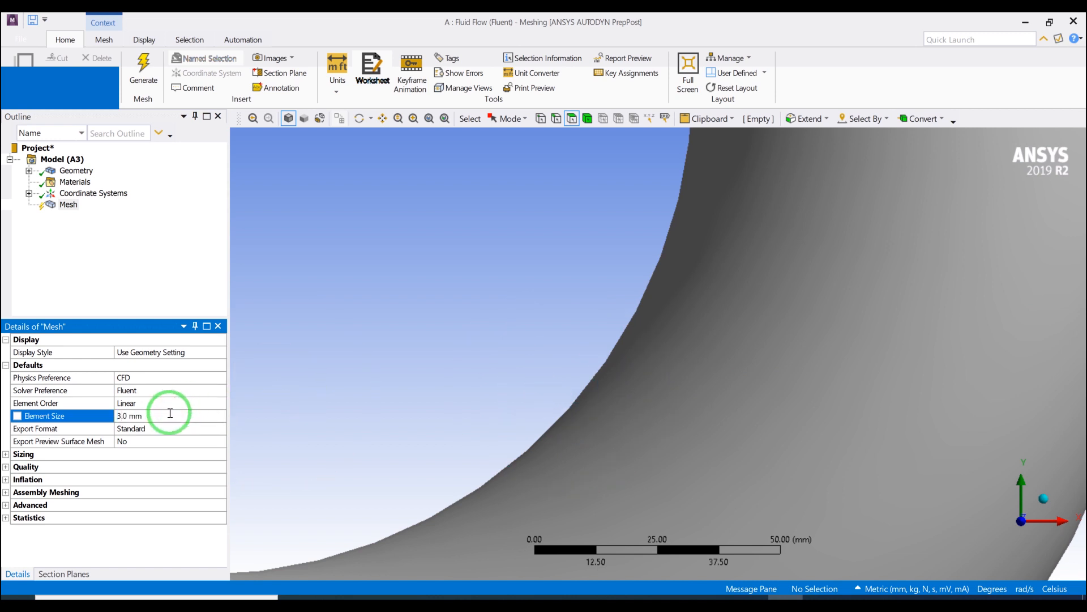
Generate the mesh for the whole pipe elbow body.
scroll(485, 371, down, 10)
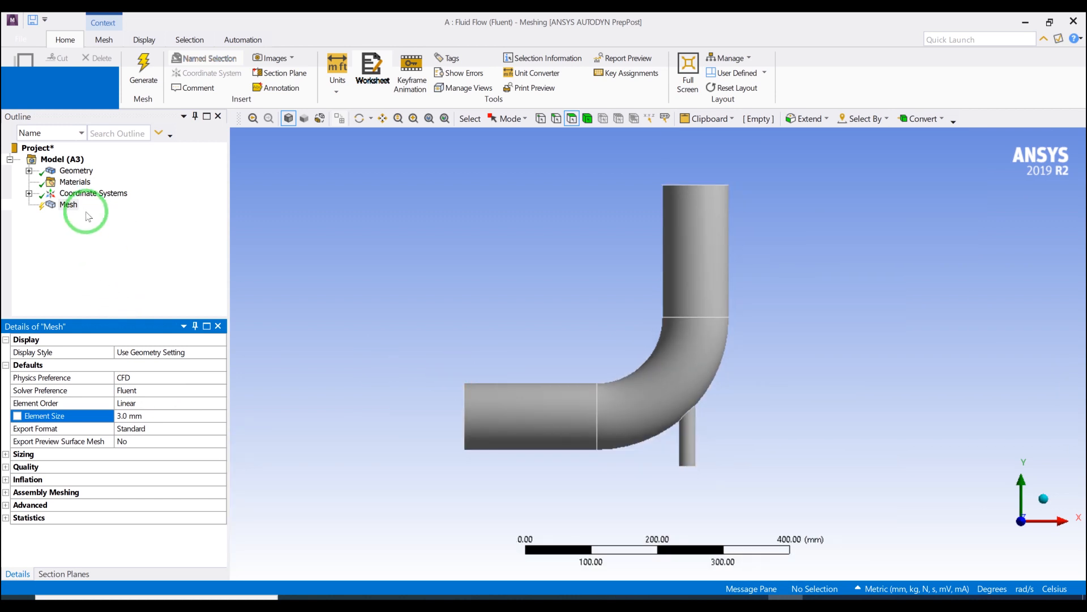
click(67, 206)
right_click(67, 211)
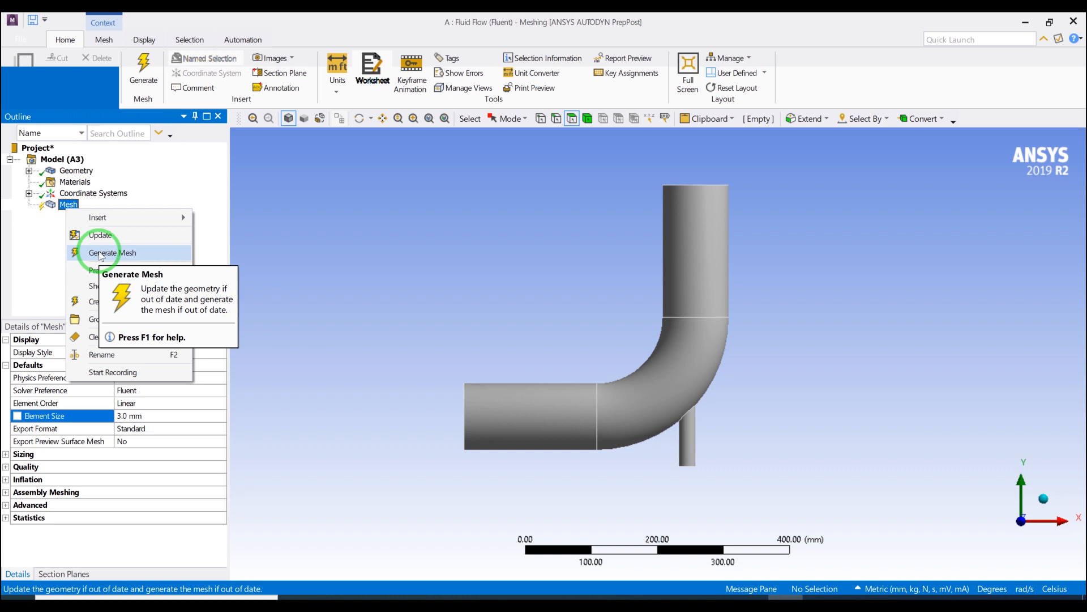
click(101, 255)
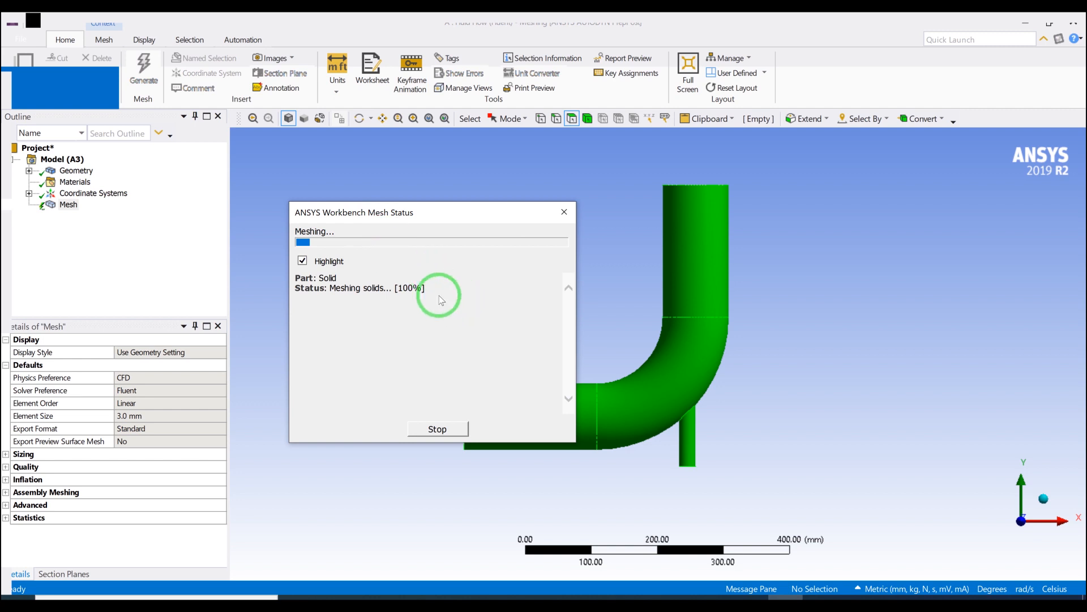
Examine the generated surface mesh on the elbow and branch pipe up close, along the X axis and along the Z axis.
middle_drag(735, 303, 807, 338)
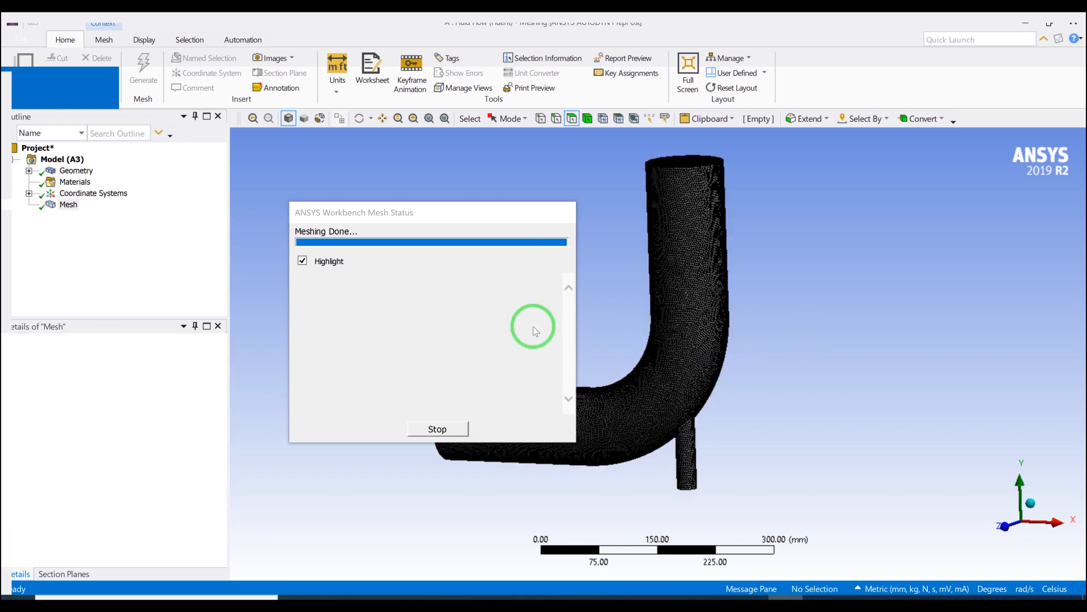
scroll(726, 289, up, 1)
scroll(725, 289, down, 1)
middle_drag(751, 336, 718, 338)
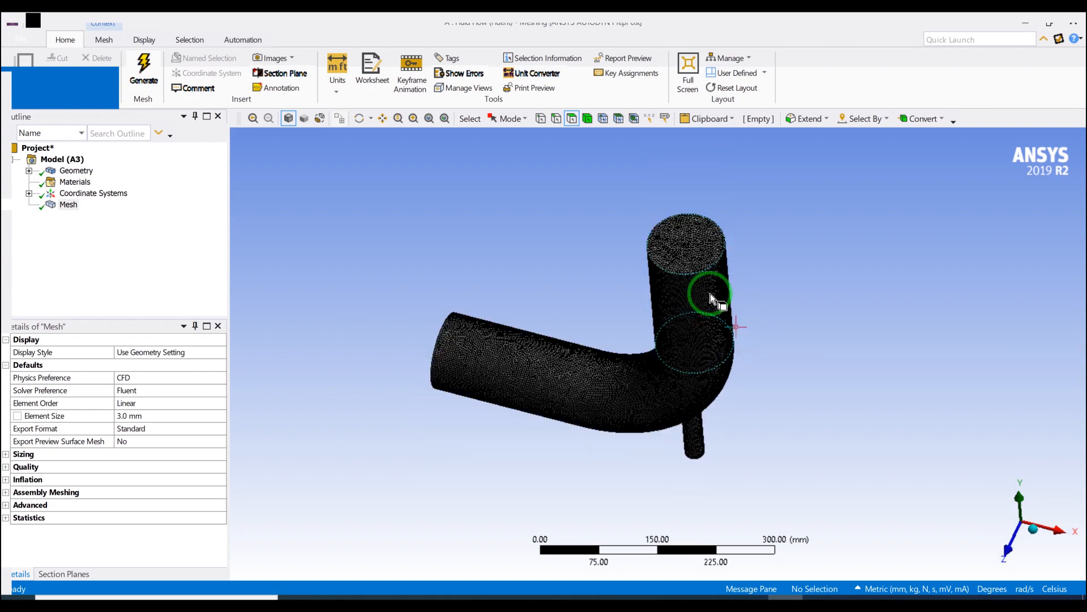
scroll(706, 277, up, 3)
scroll(705, 270, up, 3)
scroll(705, 270, down, 3)
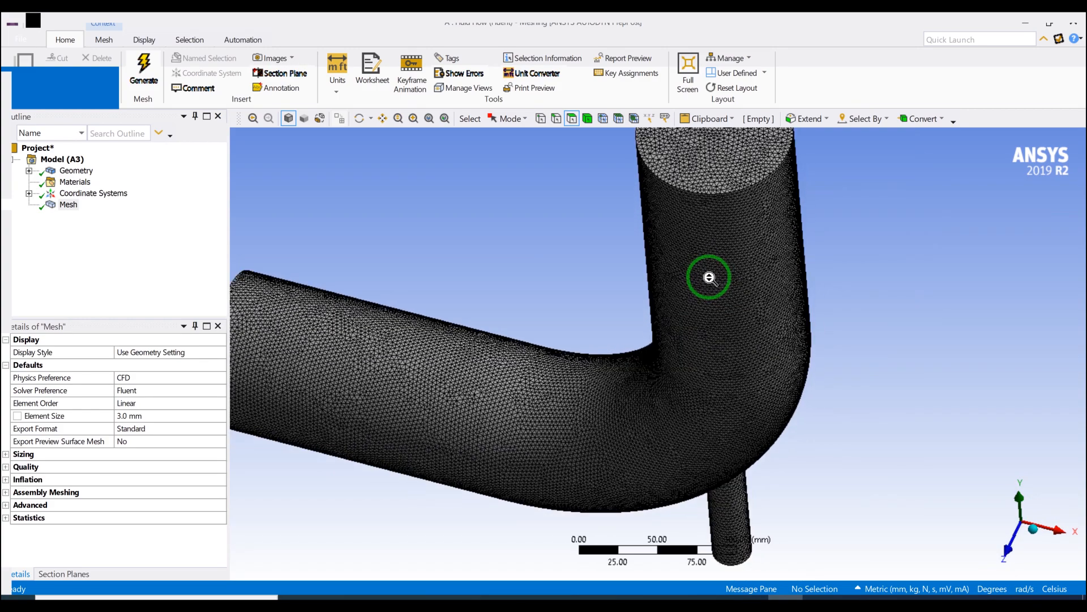
scroll(705, 273, up, 3)
scroll(707, 272, down, 4)
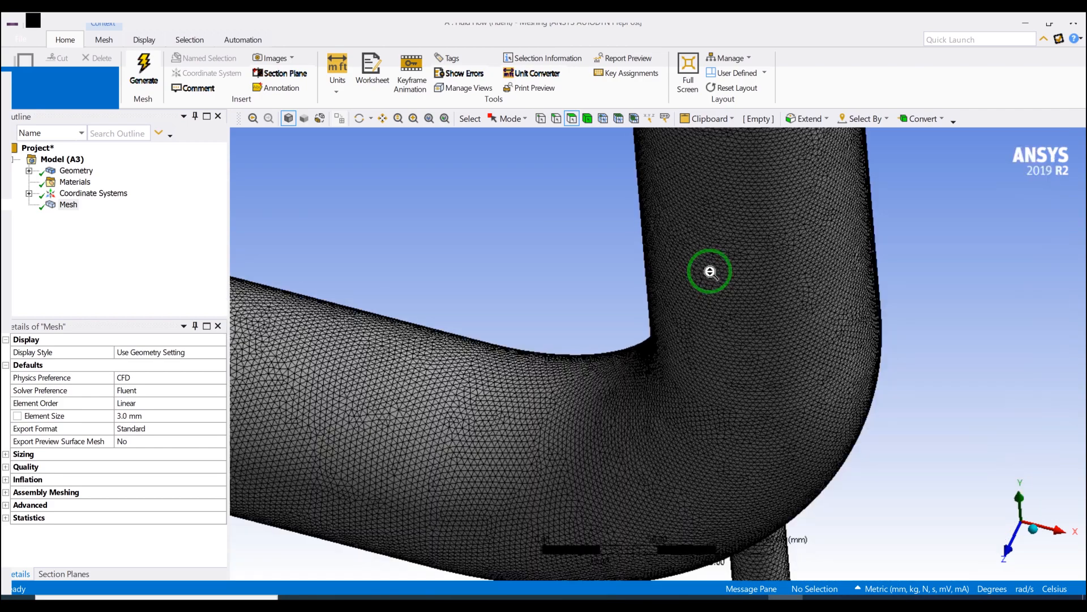
click(1052, 528)
scroll(783, 432, down, 3)
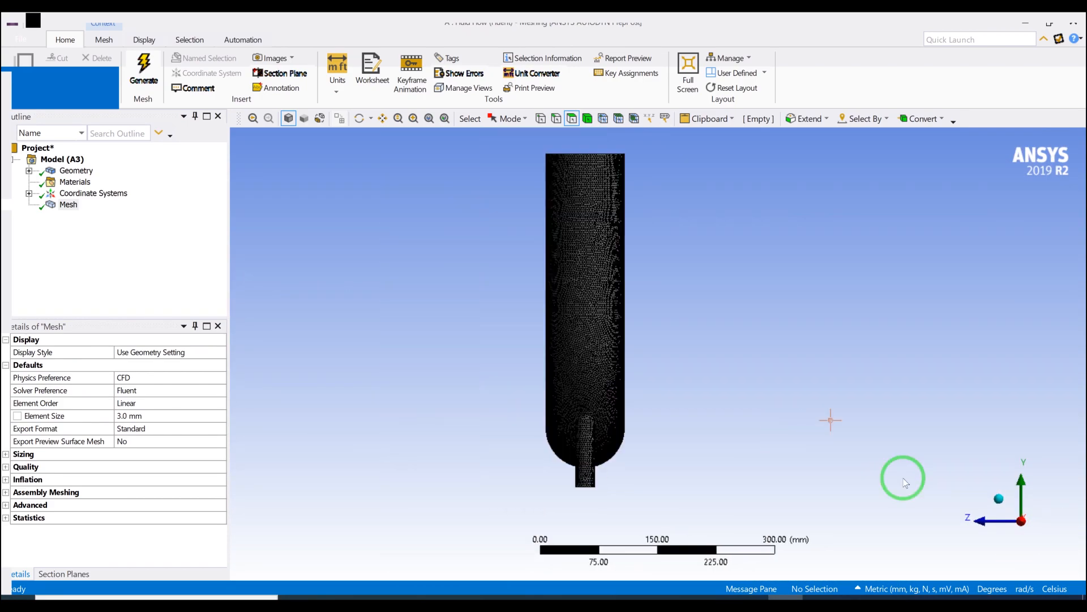
click(973, 518)
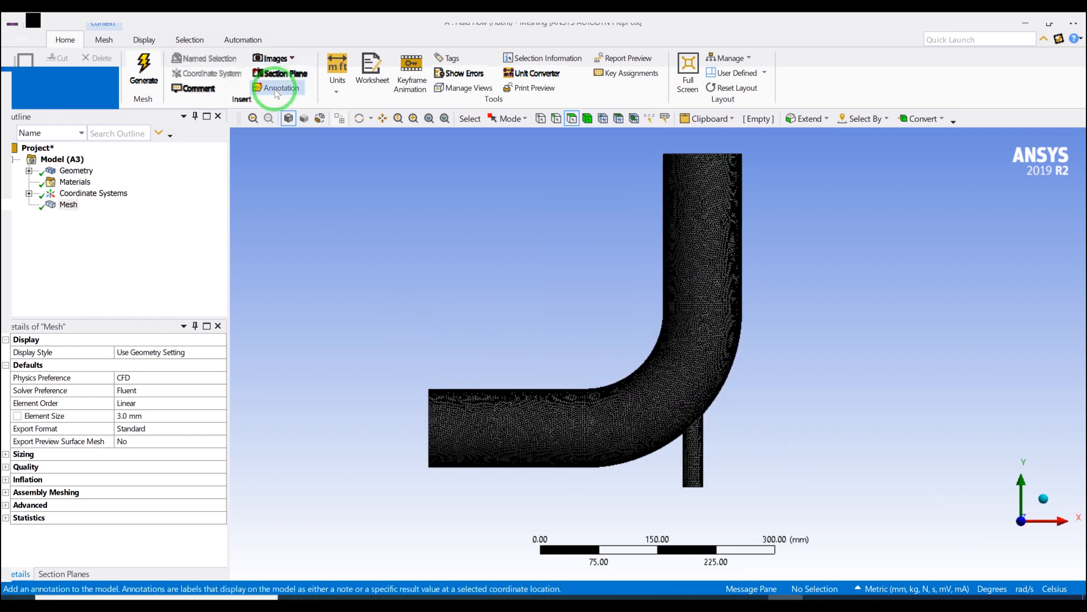
Cut the meshed pipe lengthwise through its centre with a section plane, viewed along the X axis, and inspect the interior elements at the elbow.
click(258, 74)
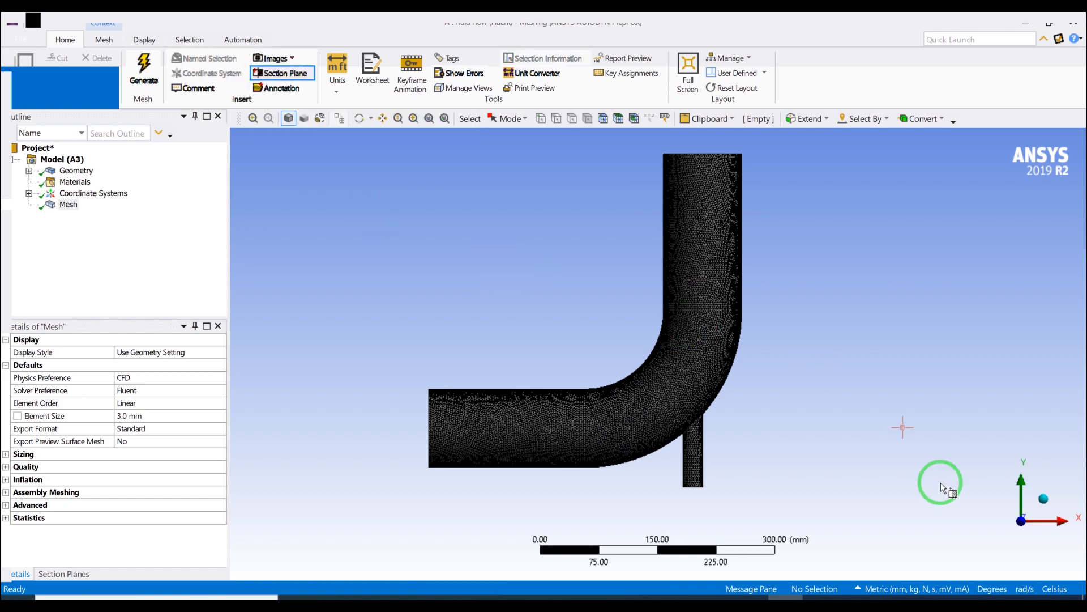
scroll(1025, 512, up, 1)
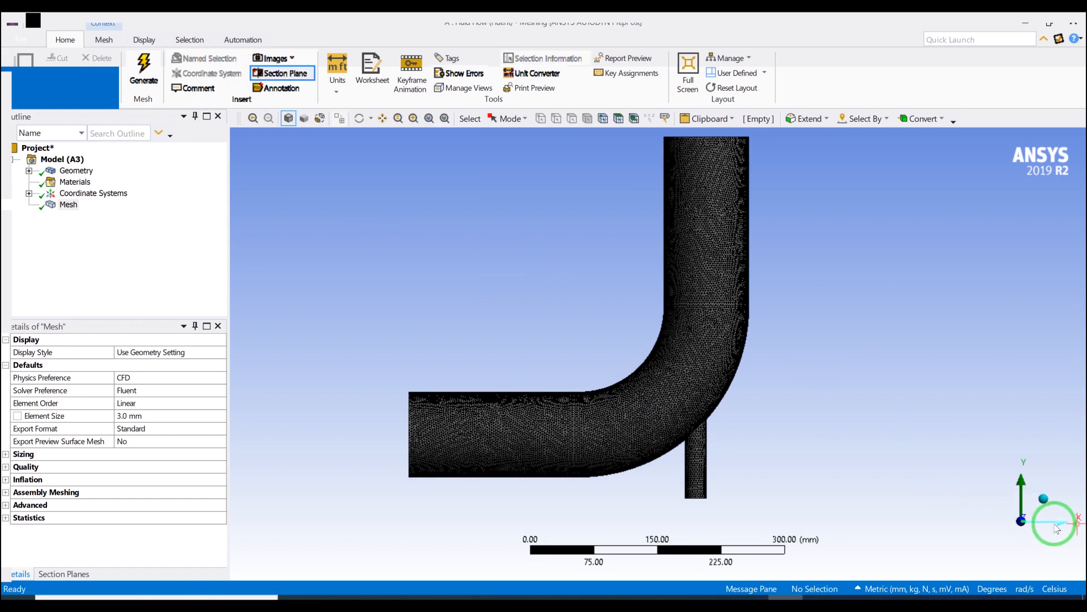
click(1046, 519)
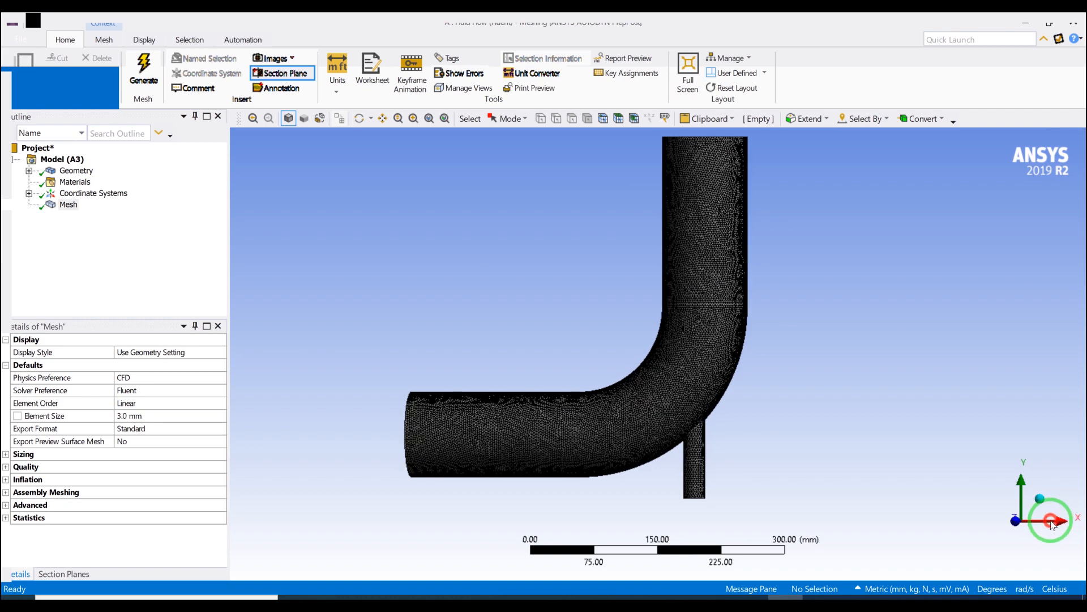
scroll(705, 393, down, 3)
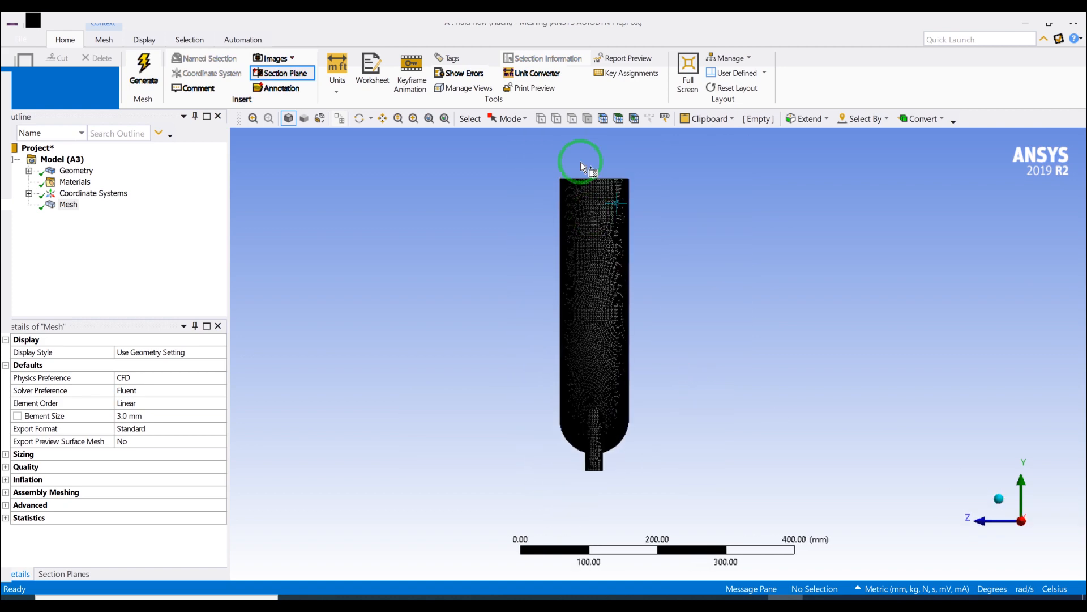
drag(593, 159, 594, 502)
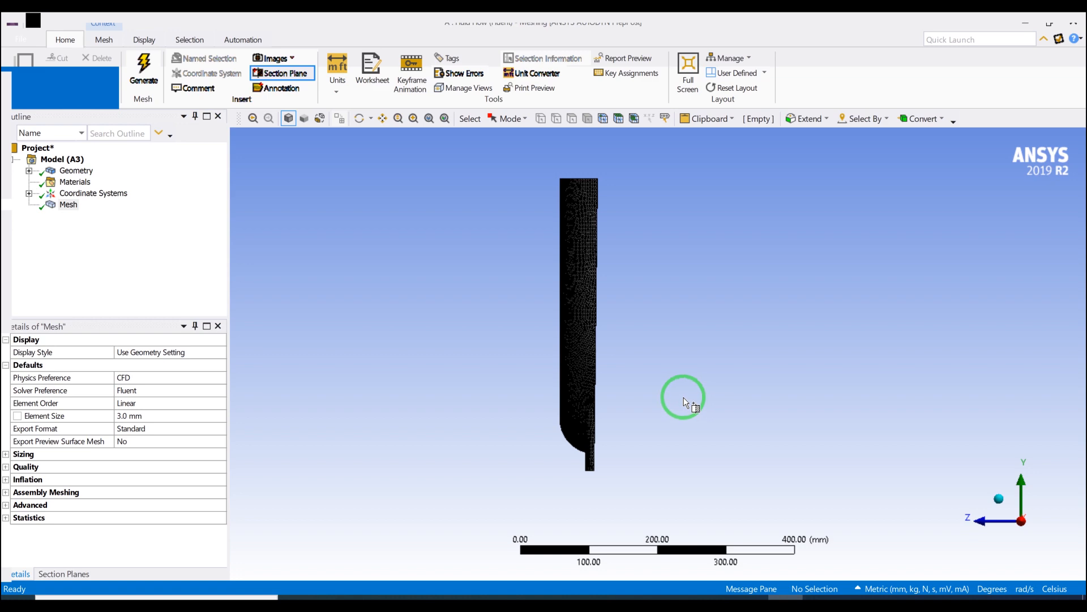
middle_drag(610, 337, 640, 389)
scroll(660, 378, up, 5)
scroll(660, 377, up, 6)
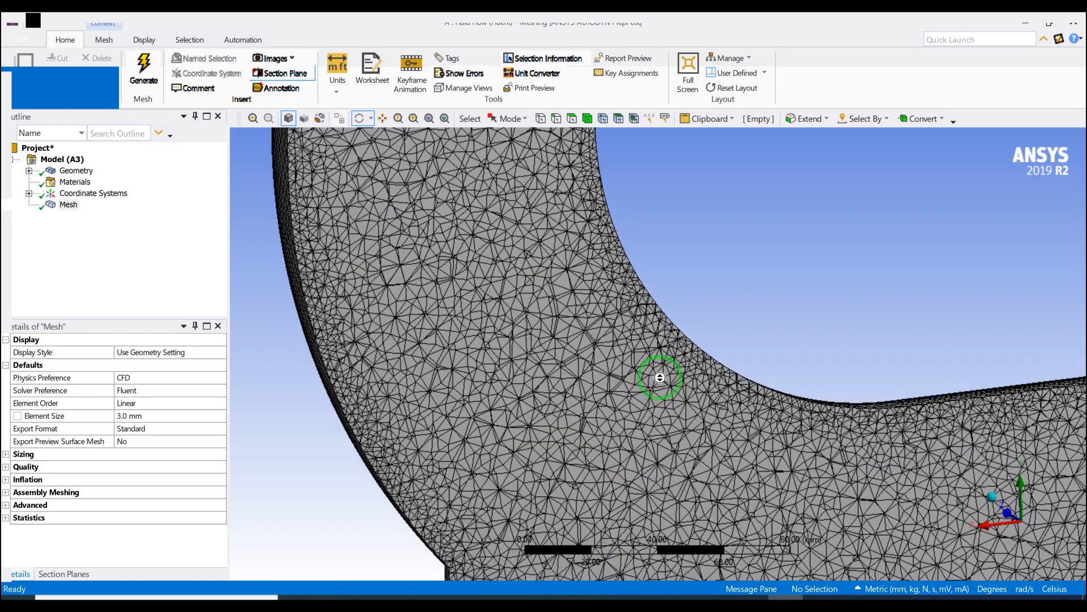
Examine the interior elements along the inner and outer walls of the sectioned elbow.
scroll(657, 379, down, 2)
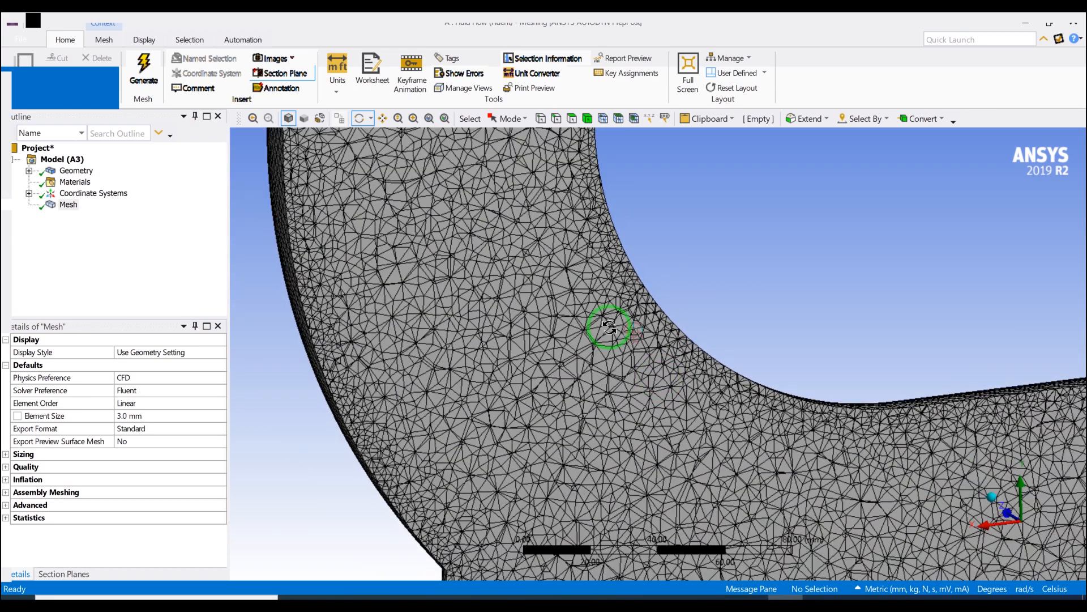
scroll(589, 308, down, 3)
scroll(767, 395, up, 3)
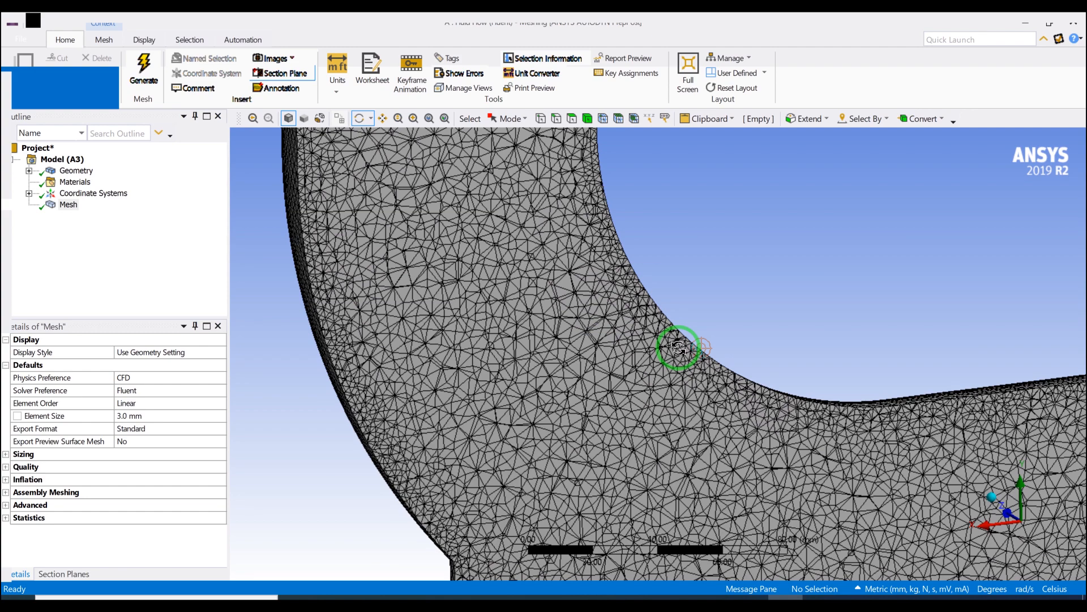
scroll(677, 348, up, 2)
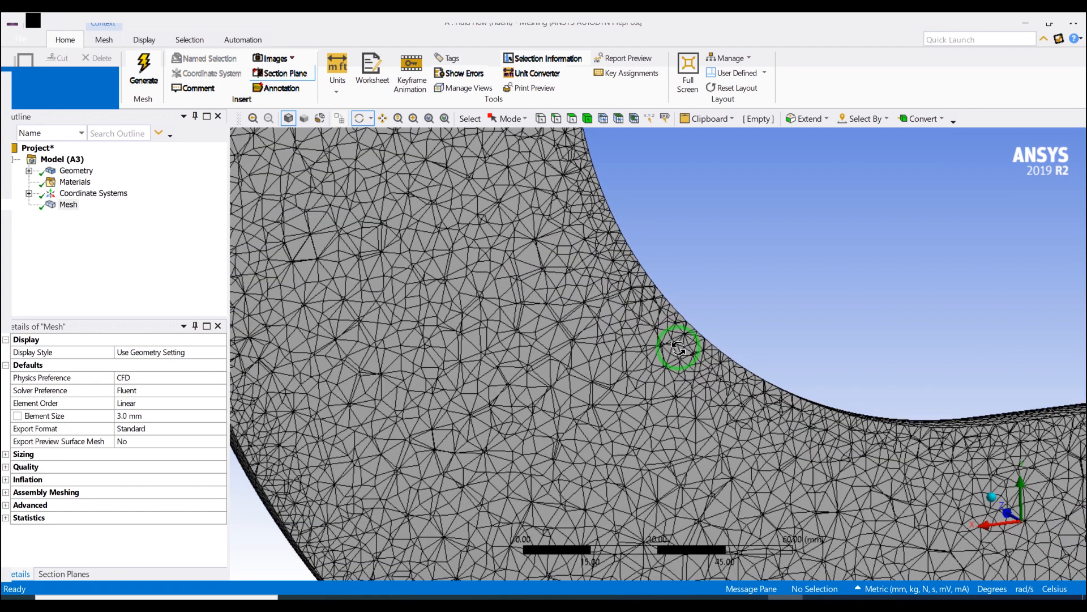
scroll(645, 343, down, 2)
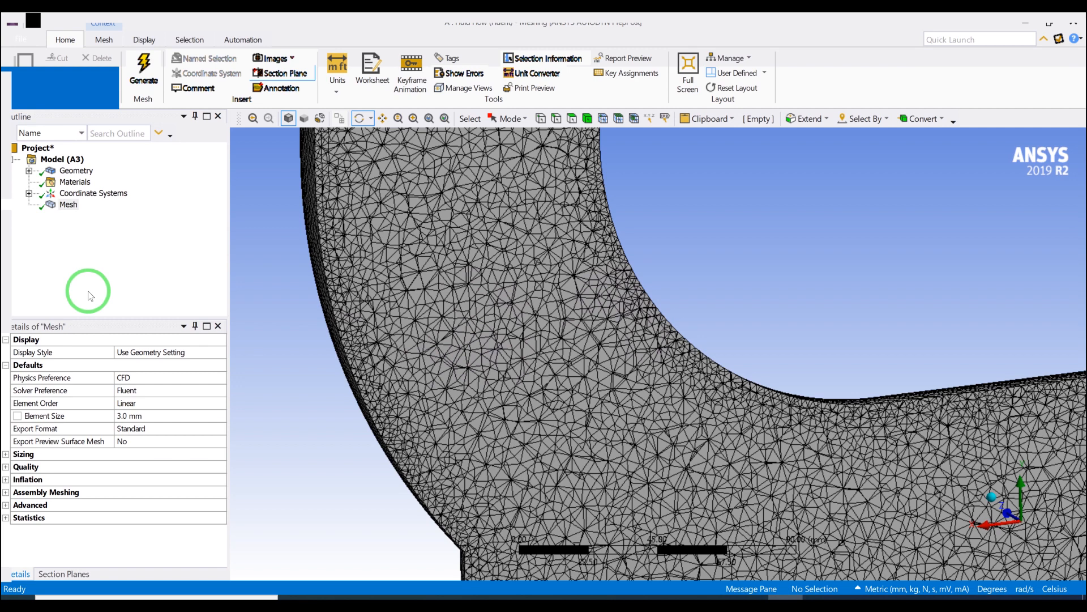
Set the mesh's automatic inflation to Program Controlled.
click(6, 479)
click(135, 492)
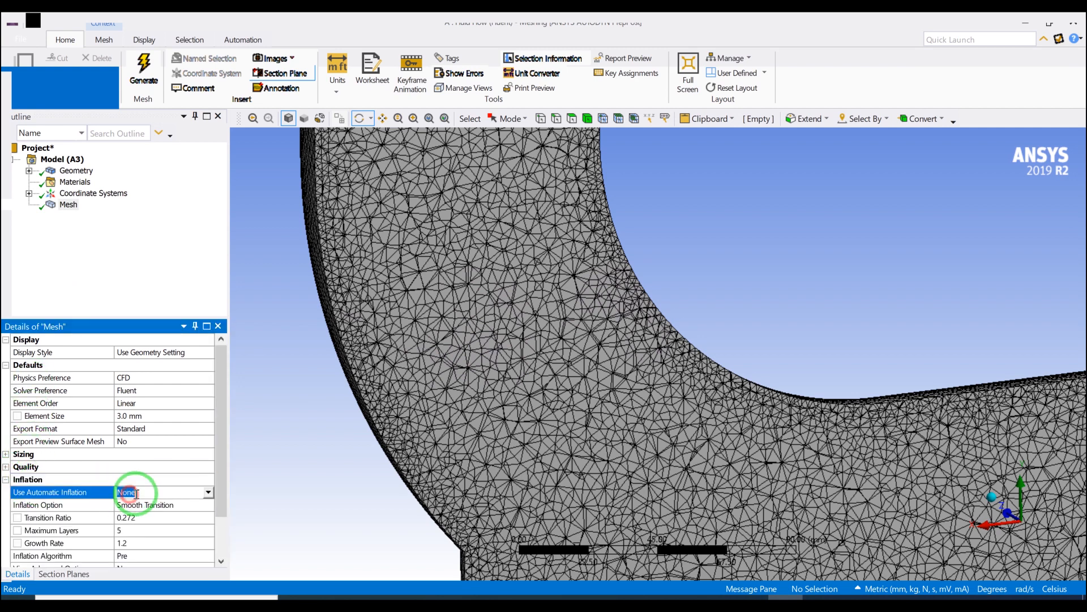
click(208, 493)
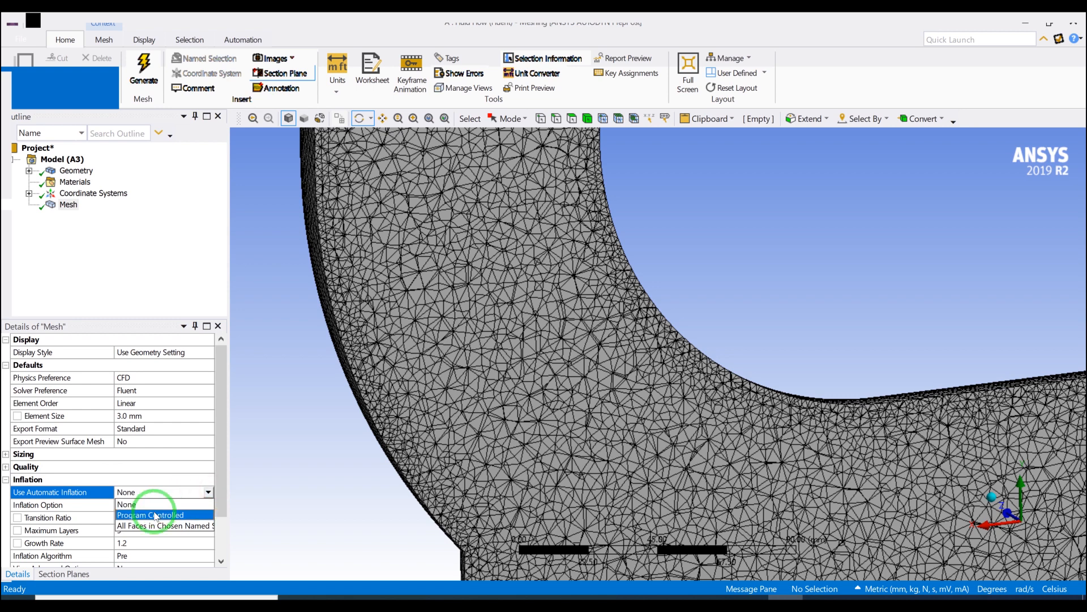
click(154, 513)
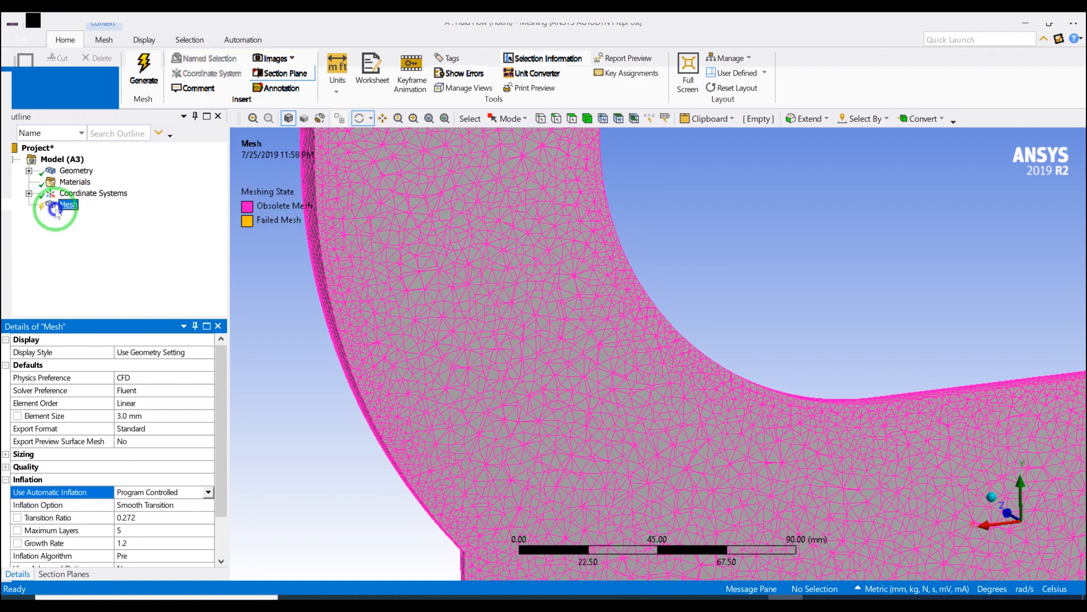
Regenerate the pipe mesh with the program-controlled inflation and view the whole elbow during meshing.
right_click(51, 209)
click(125, 249)
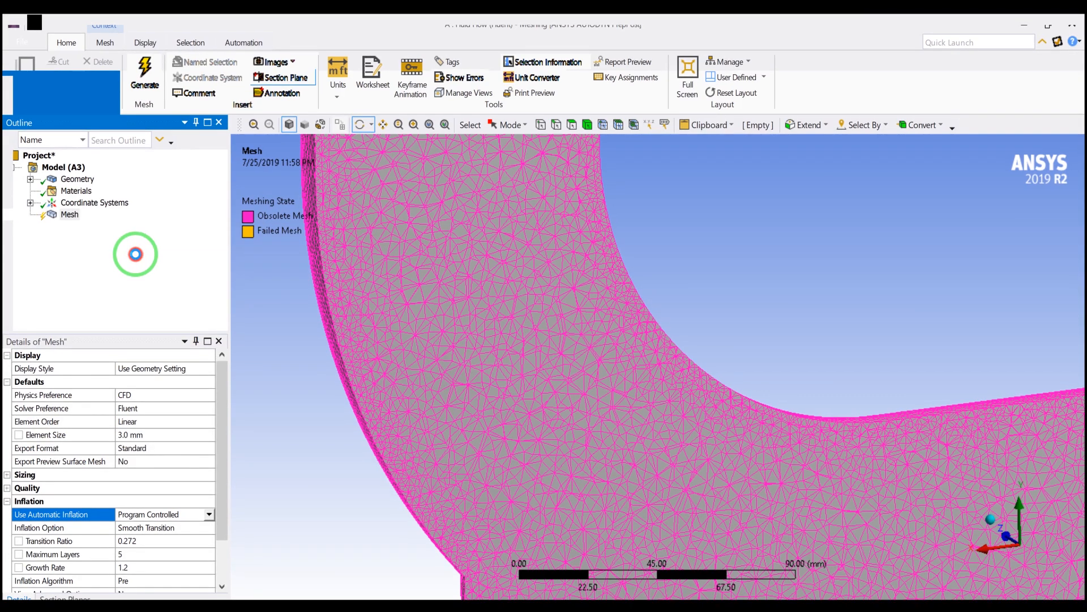
click(417, 269)
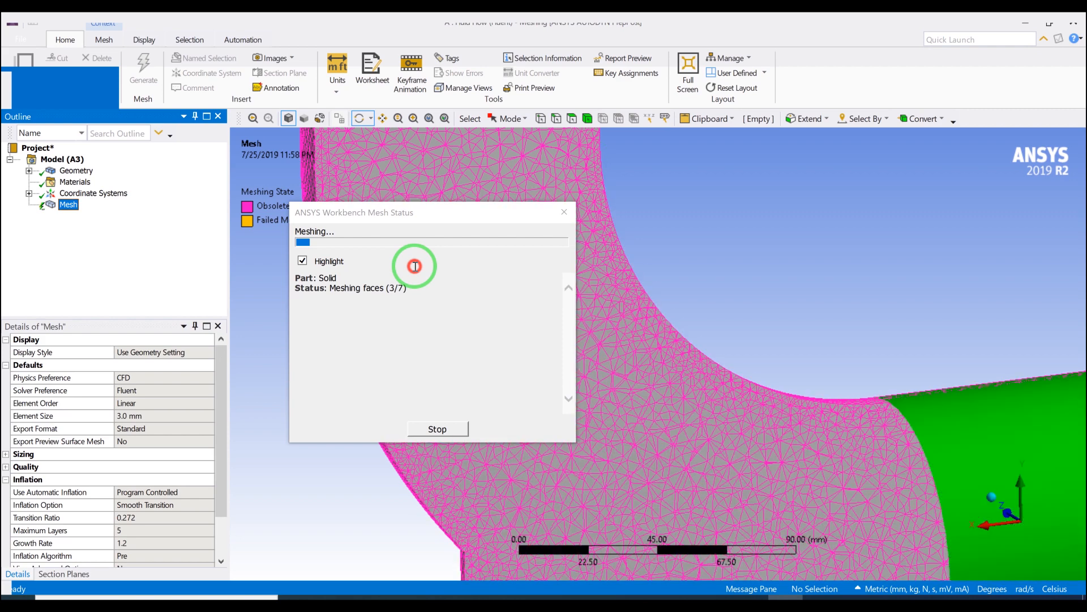
scroll(638, 252, down, 6)
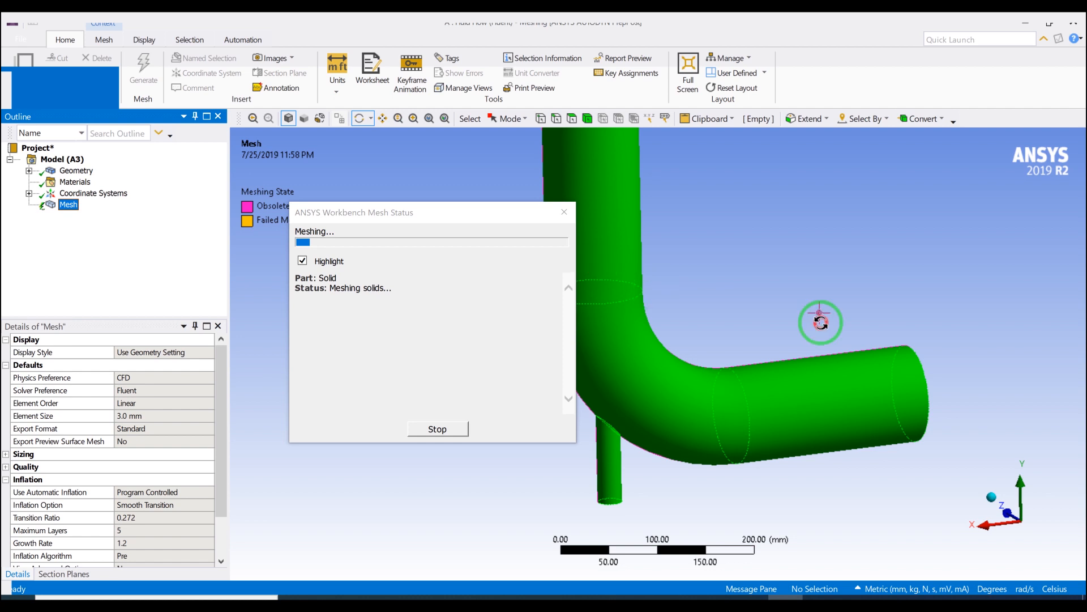
scroll(806, 289, down, 3)
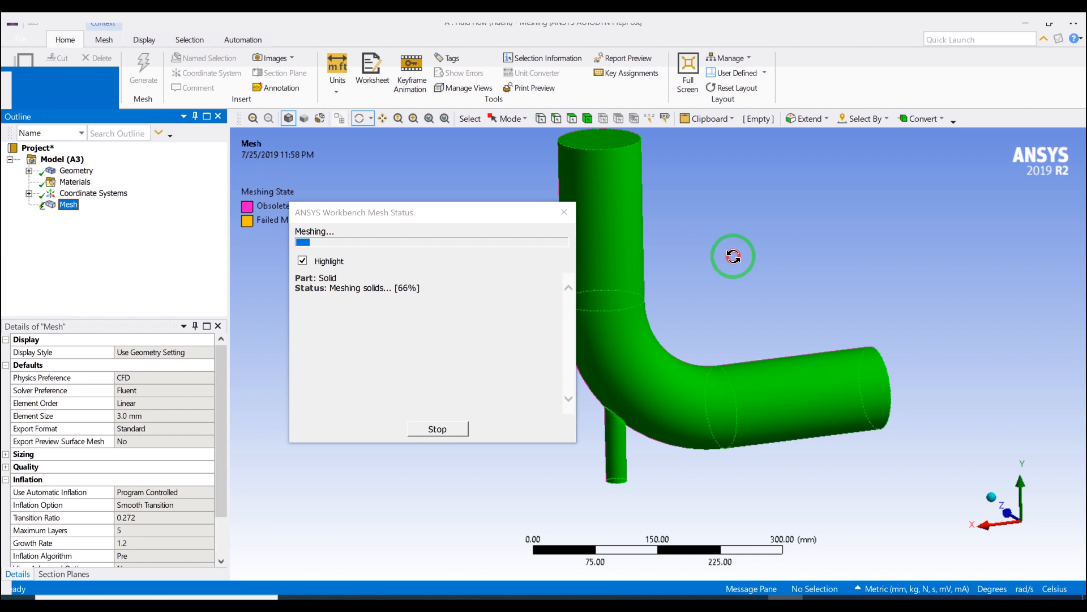
drag(729, 255, 677, 264)
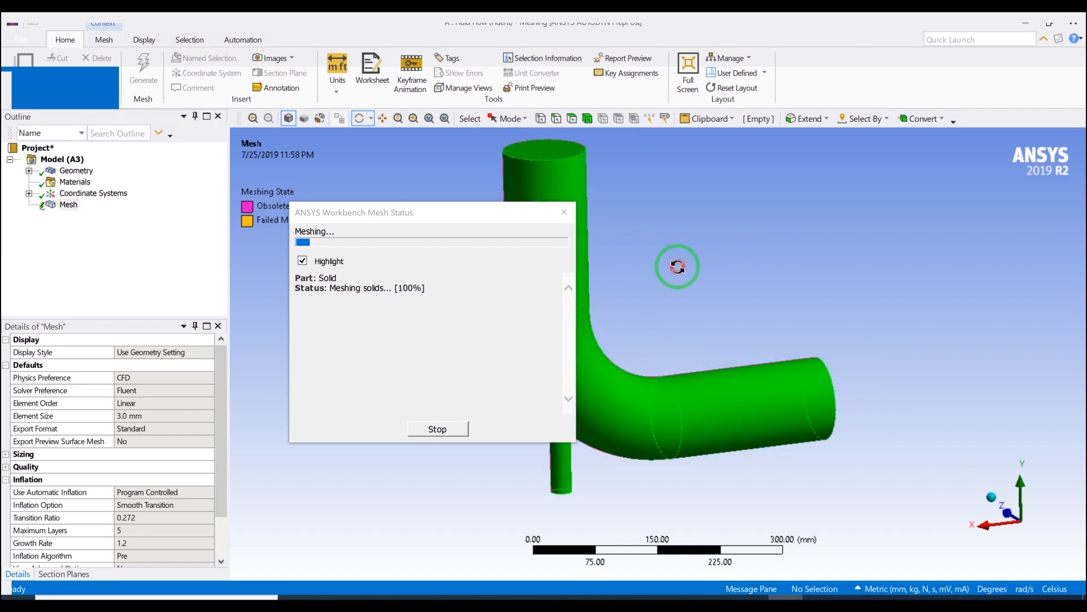
scroll(677, 266, up, 1)
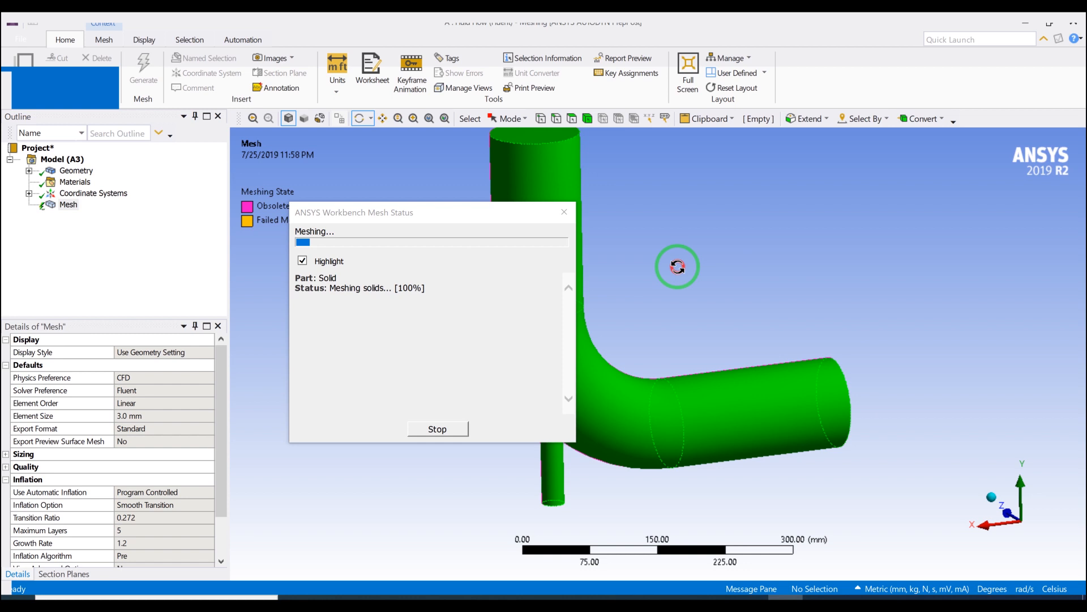
scroll(678, 266, down, 2)
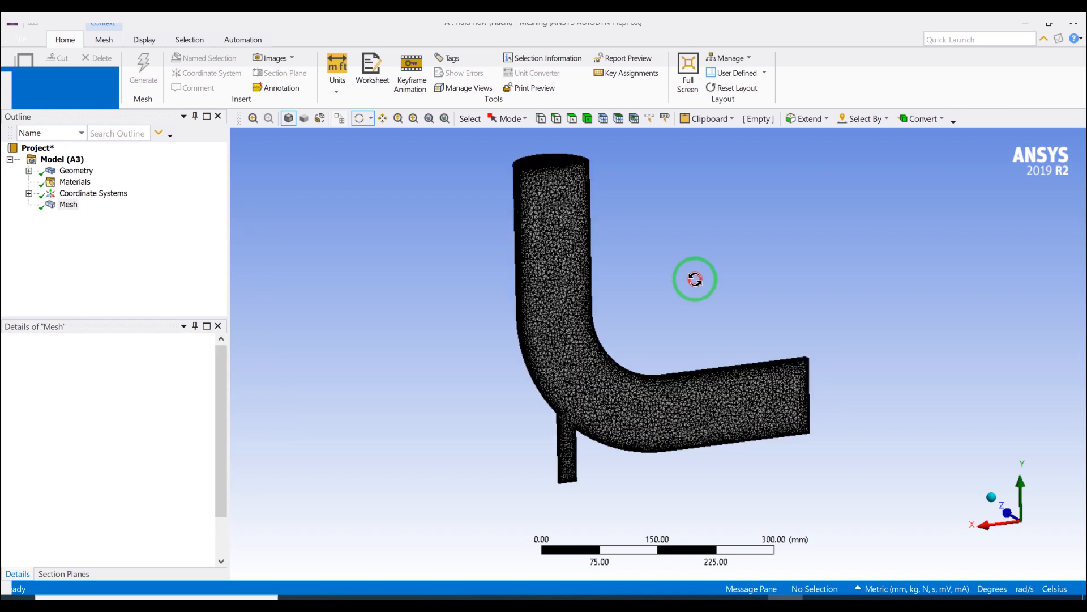
Inspect the inflation layers along the elbow's inner wall up close in the section cut and compare them with the inflation settings.
scroll(509, 328, up, 1)
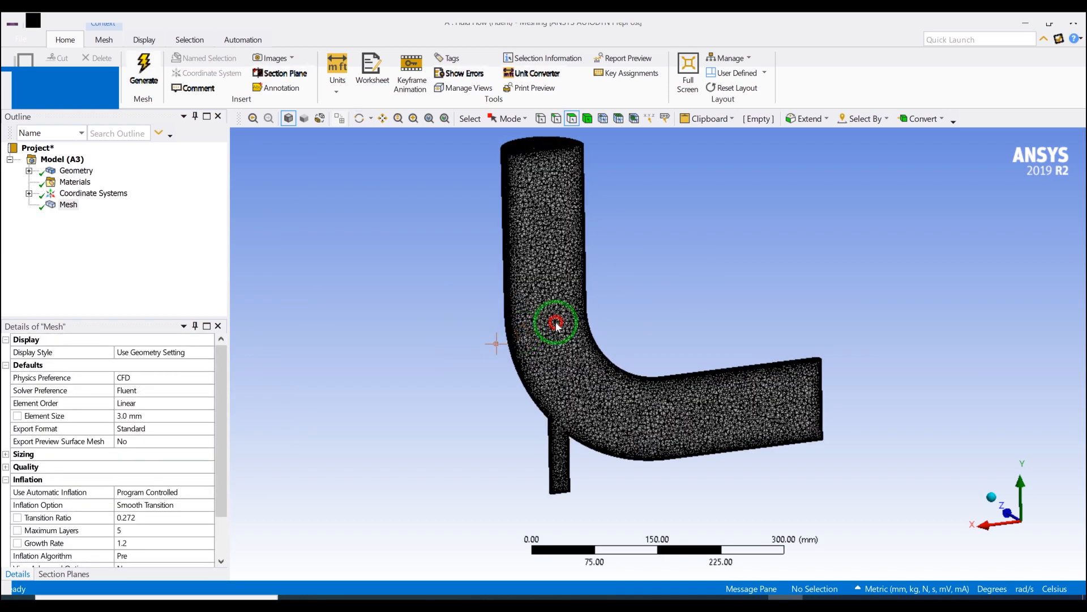
drag(589, 330, 492, 325)
middle_drag(493, 325, 453, 343)
scroll(585, 330, up, 8)
scroll(412, 359, up, 3)
scroll(583, 347, up, 5)
scroll(601, 337, up, 8)
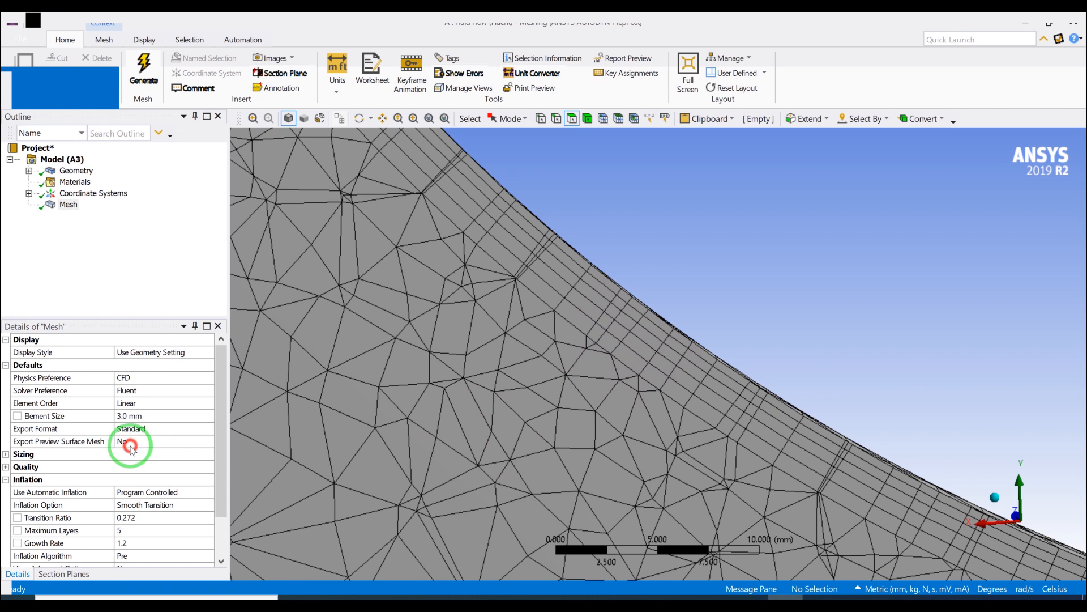
scroll(126, 444, down, 2)
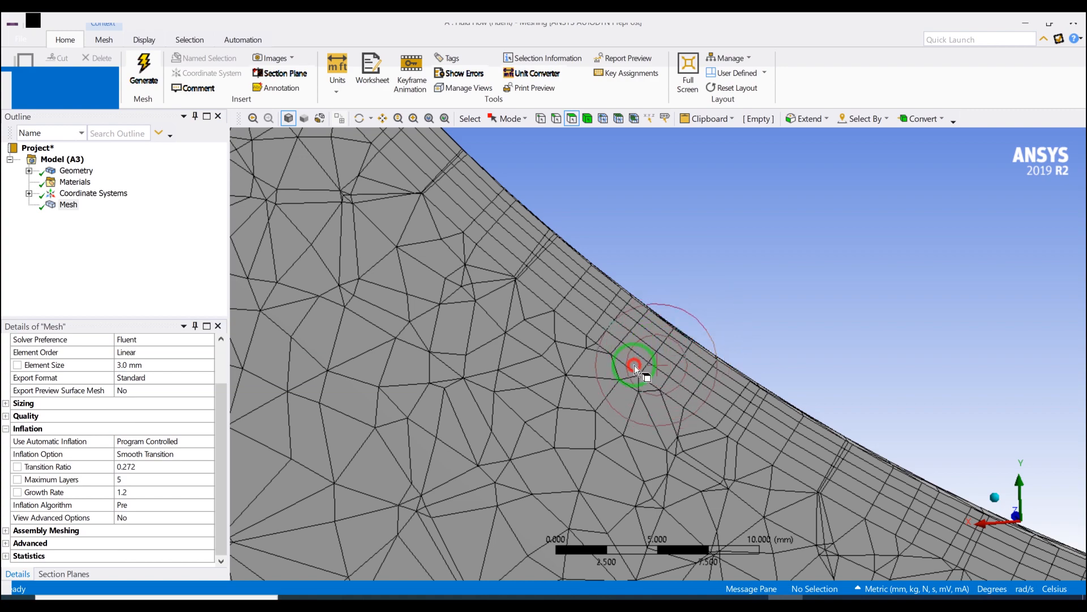
scroll(687, 343, down, 4)
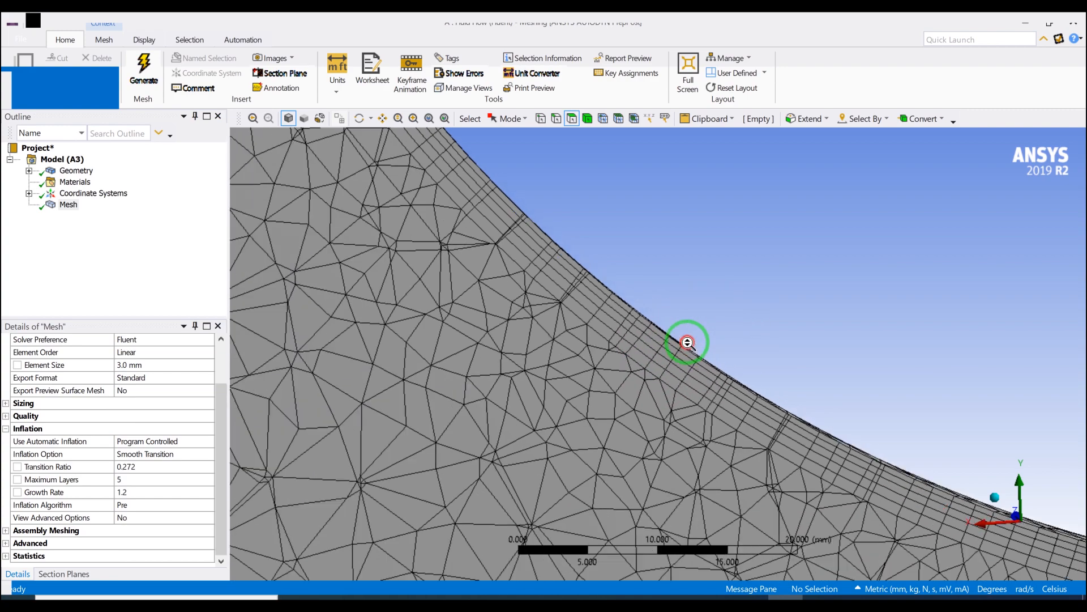
scroll(687, 342, down, 12)
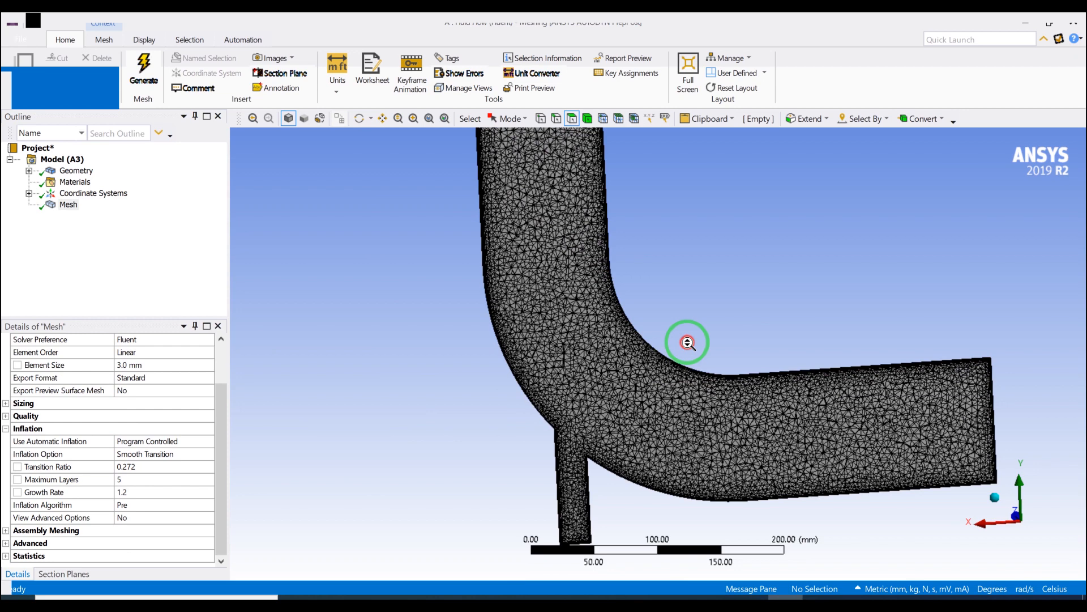
scroll(687, 343, down, 2)
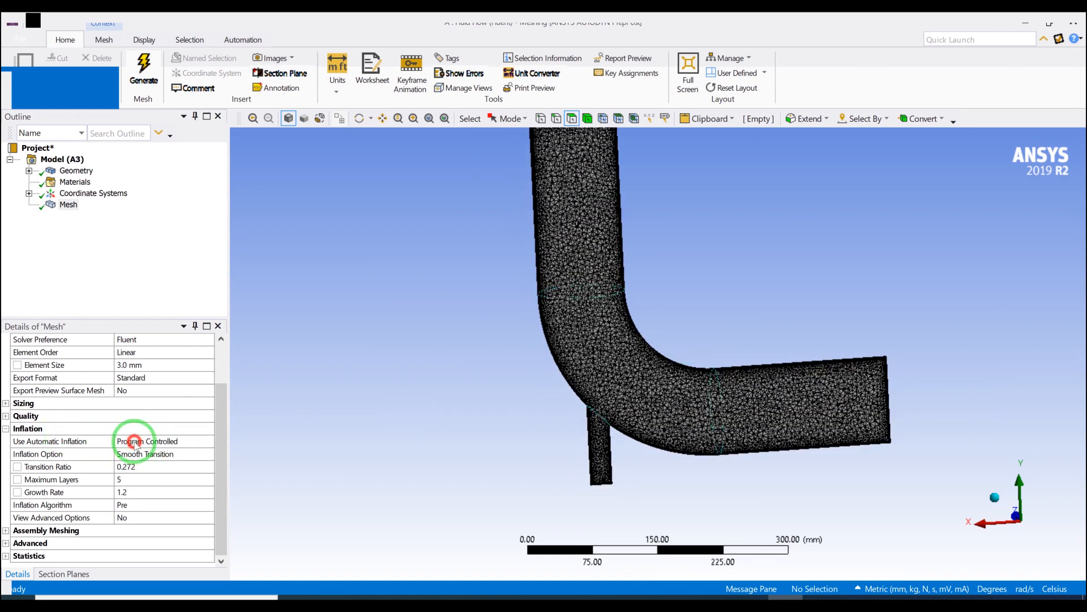
Return the mesh's automatic inflation setting to None.
click(159, 441)
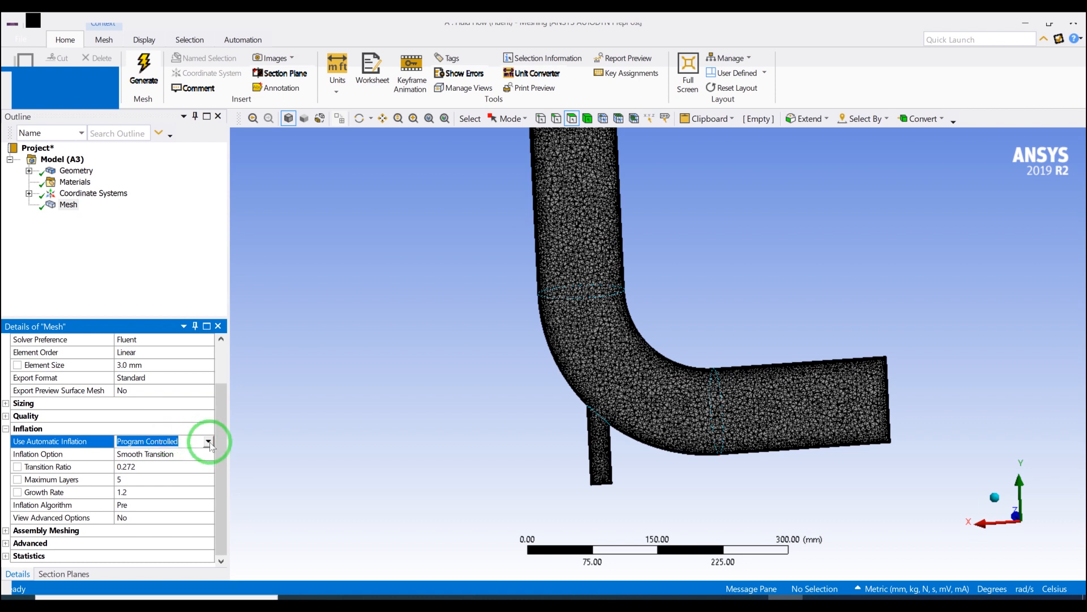
click(209, 442)
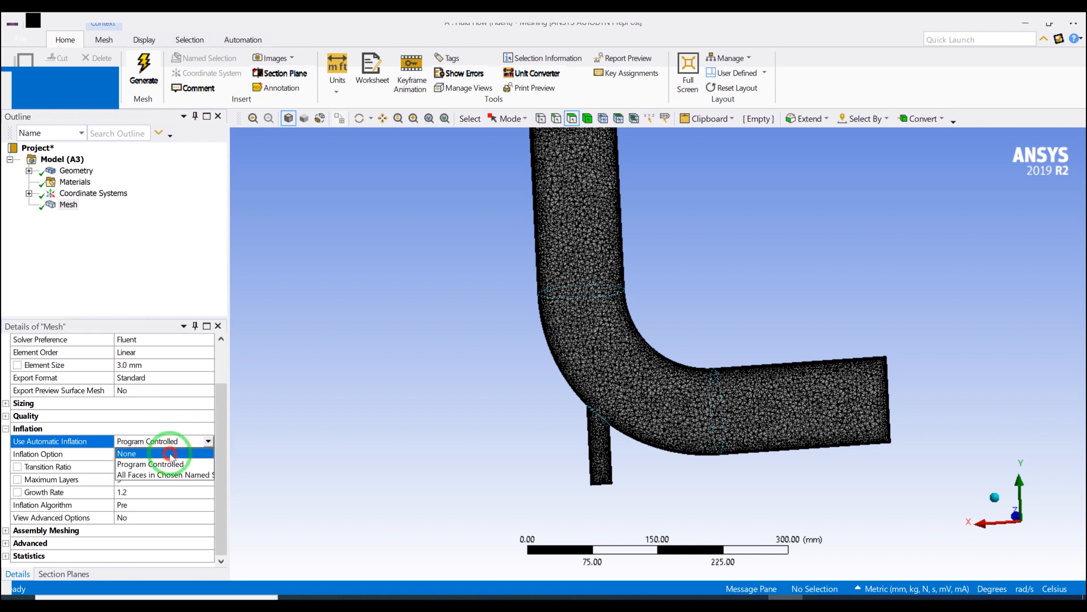
click(170, 453)
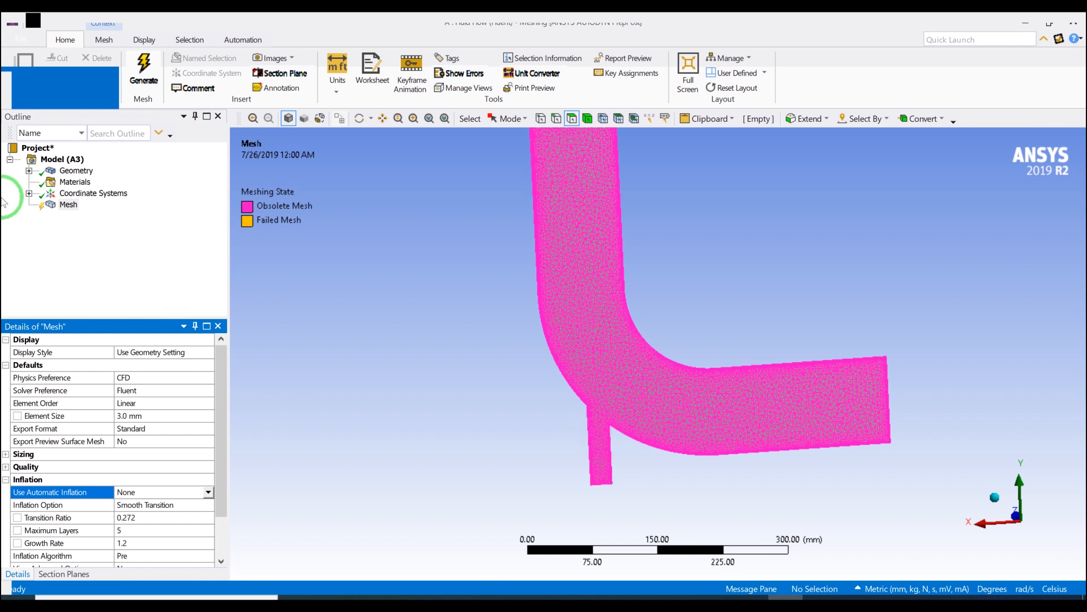
Insert a local Inflation control under the mesh.
click(52, 208)
right_click(53, 207)
mouse_move(133, 213)
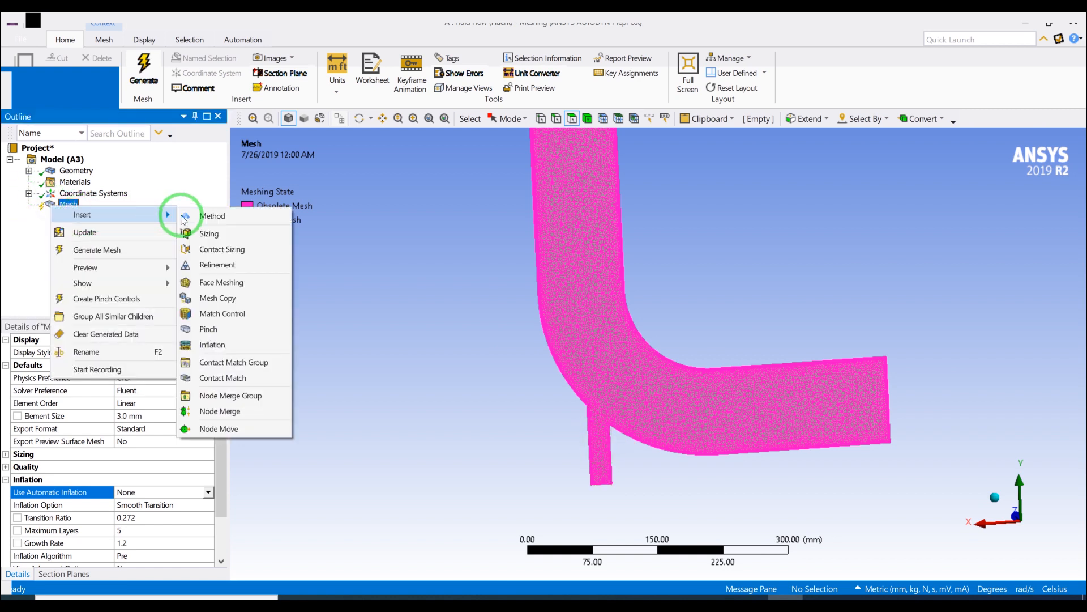
click(215, 343)
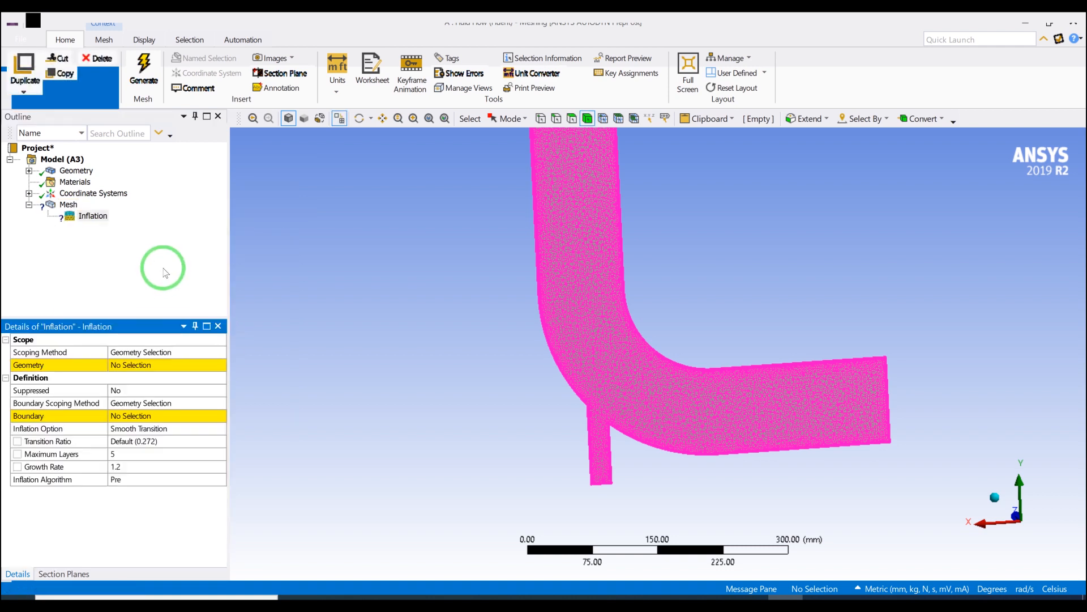
Turn off Section Plane 1 and assign the whole pipe body as the inflation control's geometry.
click(144, 363)
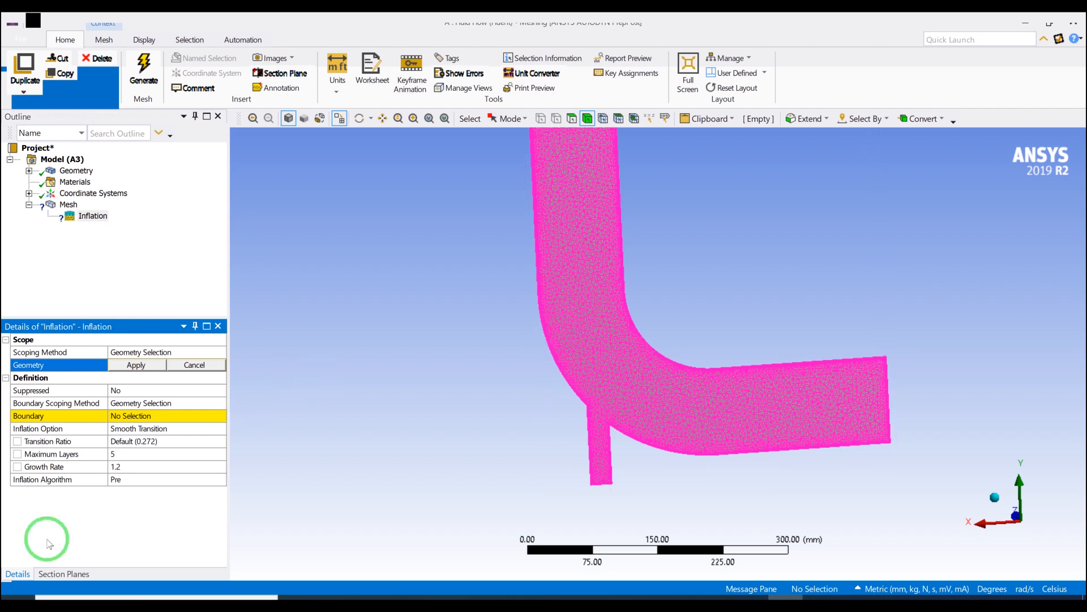
click(63, 573)
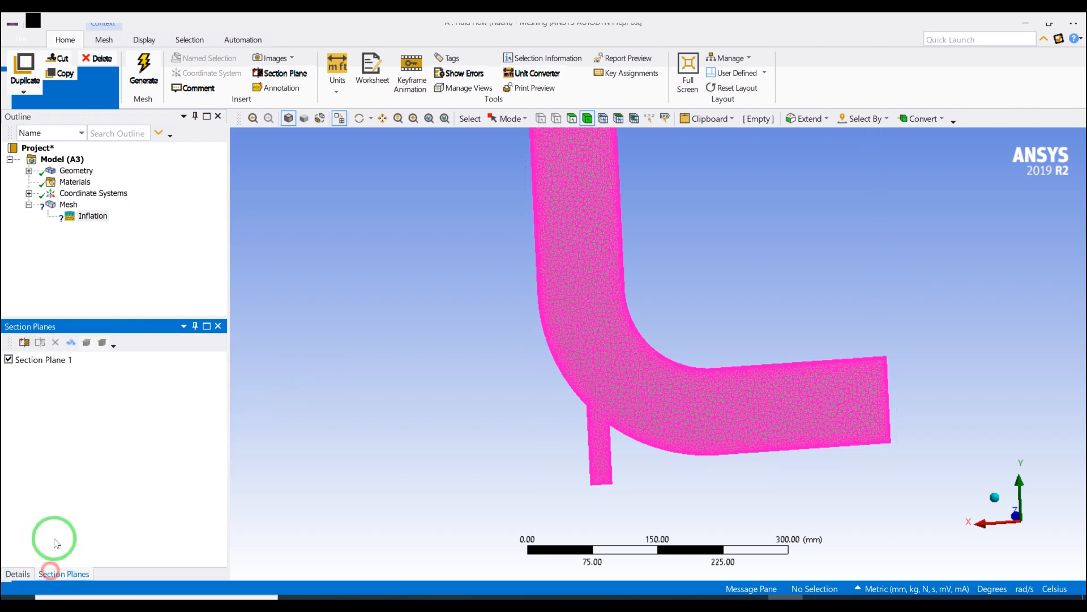
click(9, 359)
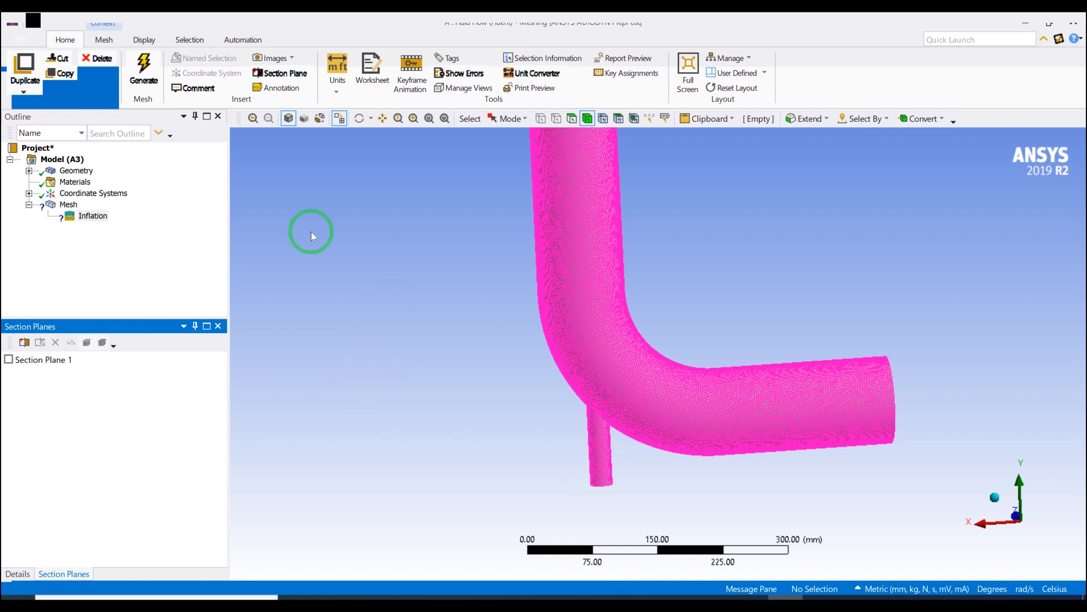
click(86, 218)
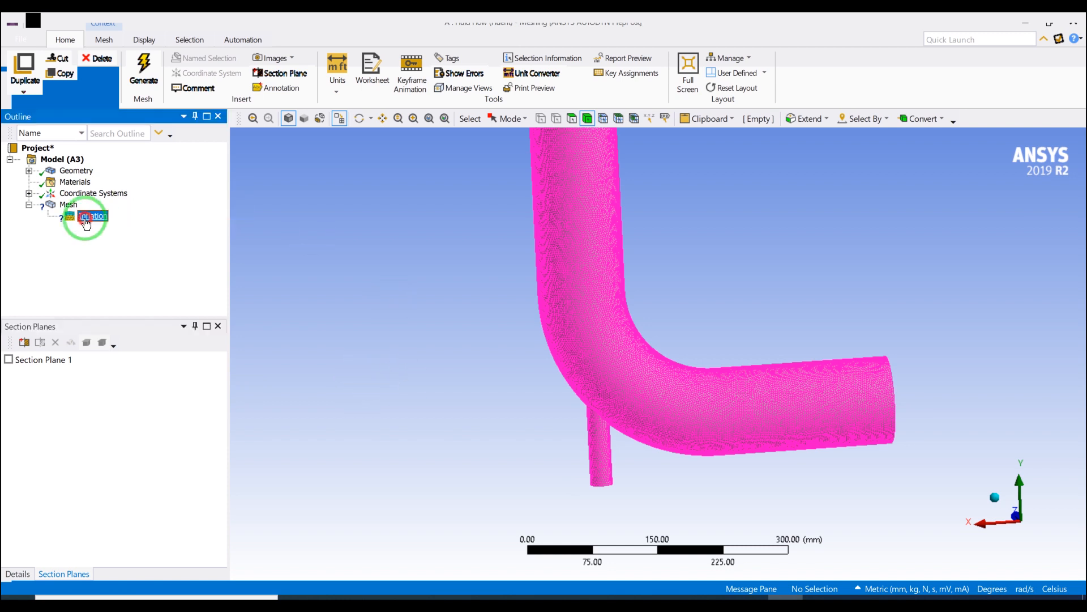
click(17, 574)
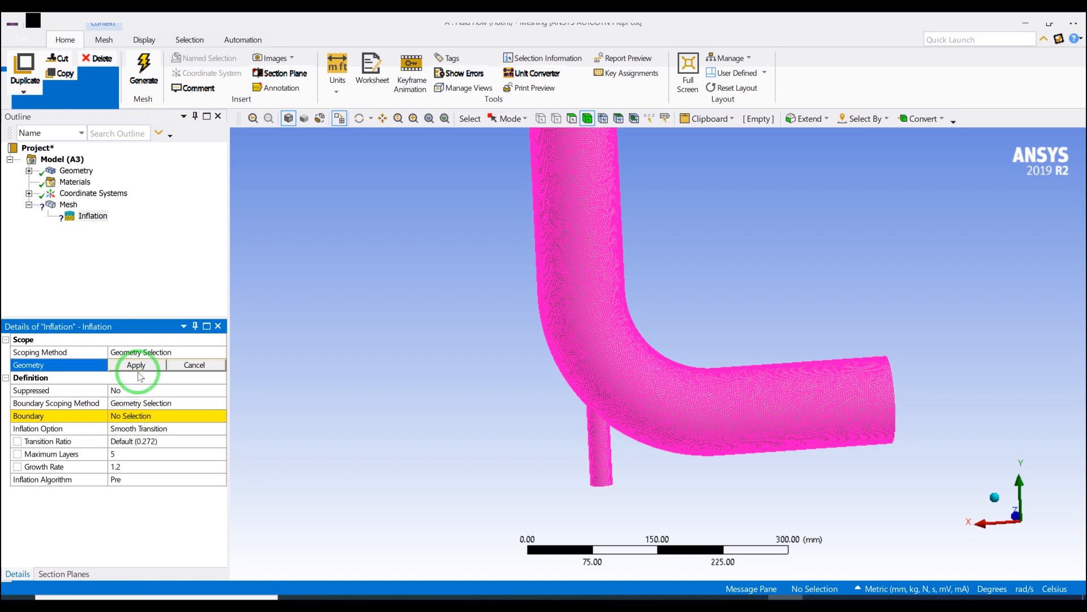
click(555, 346)
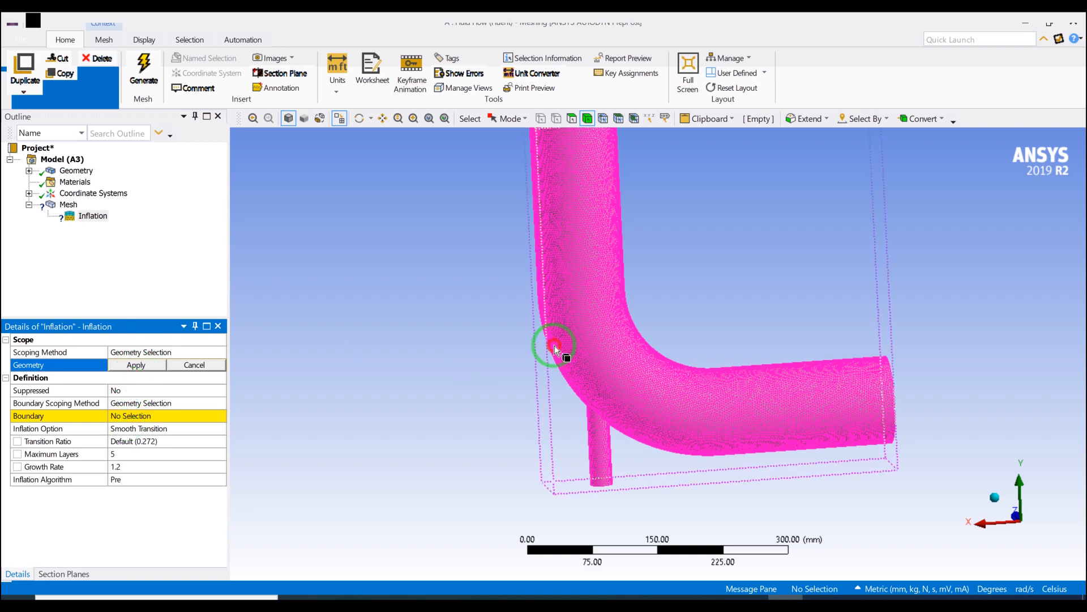
click(136, 365)
Assign the small branch pipe's cylindrical face as the inflation boundary and regenerate the mesh.
click(131, 417)
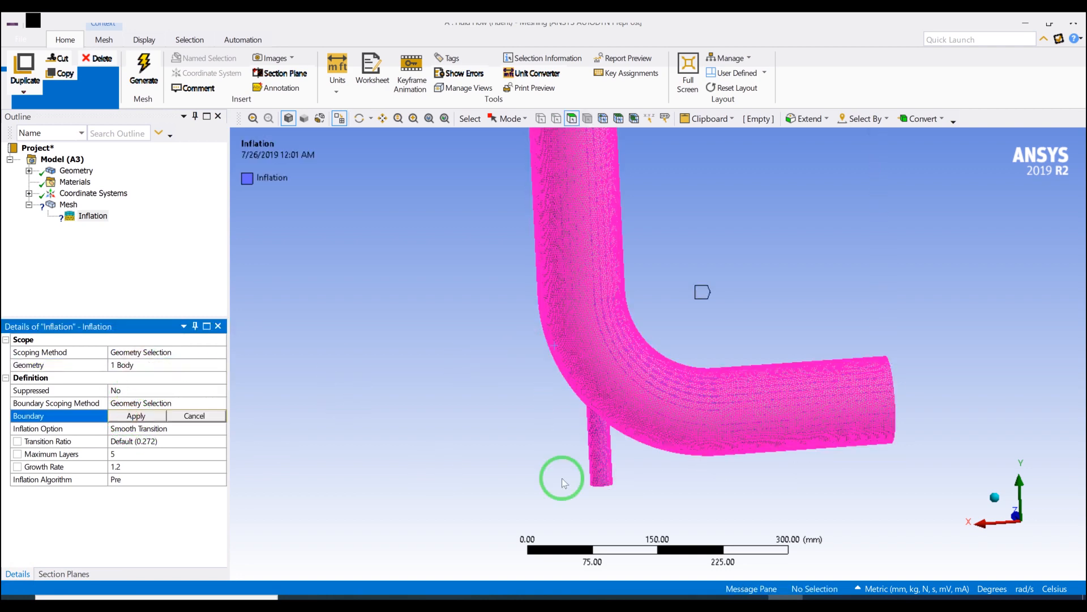
click(598, 447)
middle_drag(531, 400, 533, 471)
click(148, 415)
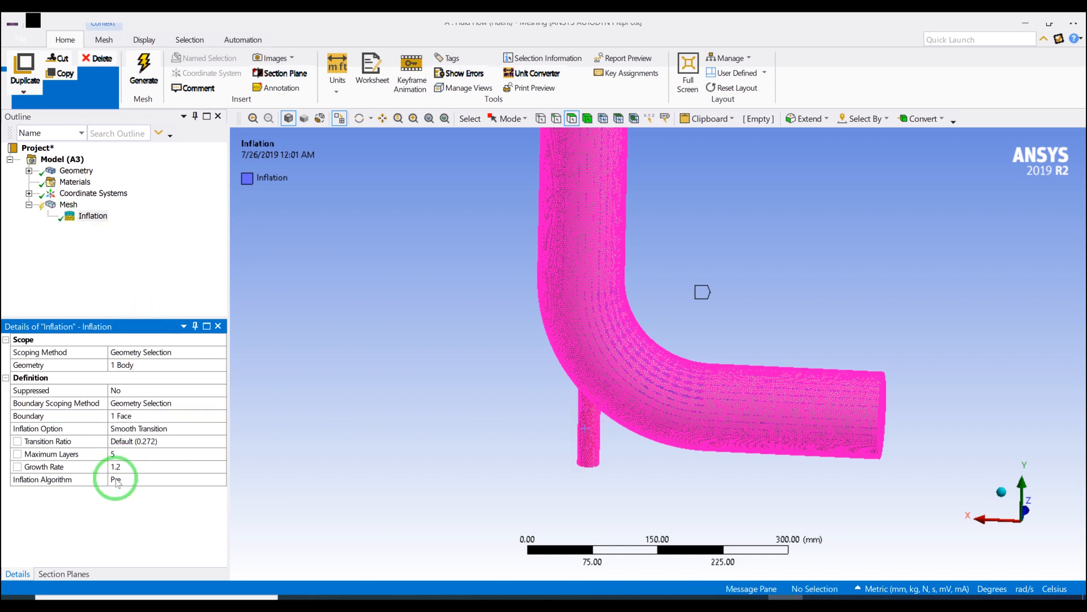
right_click(67, 205)
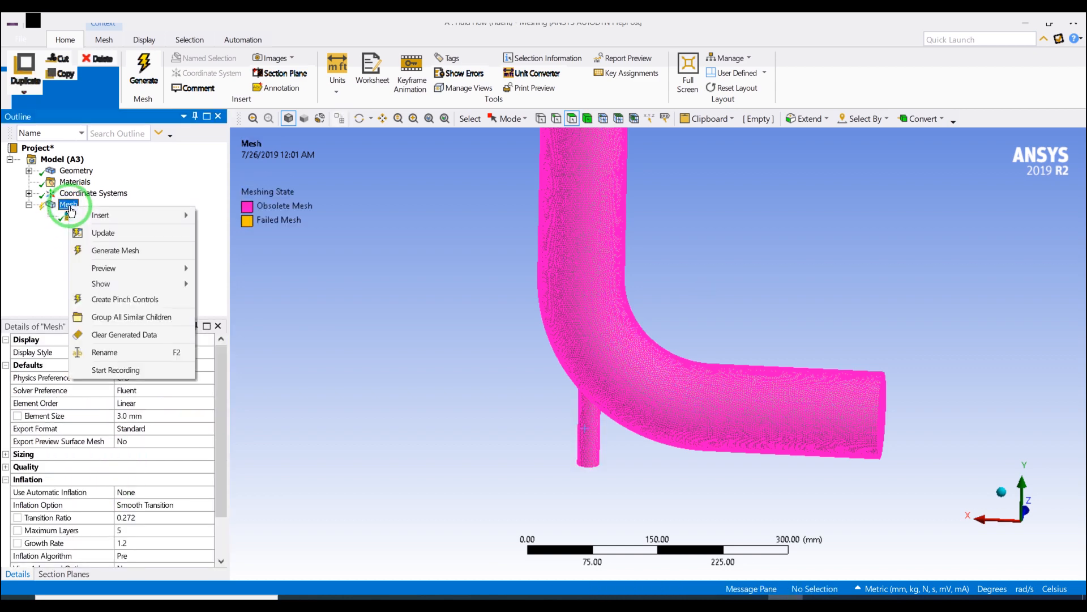
click(126, 248)
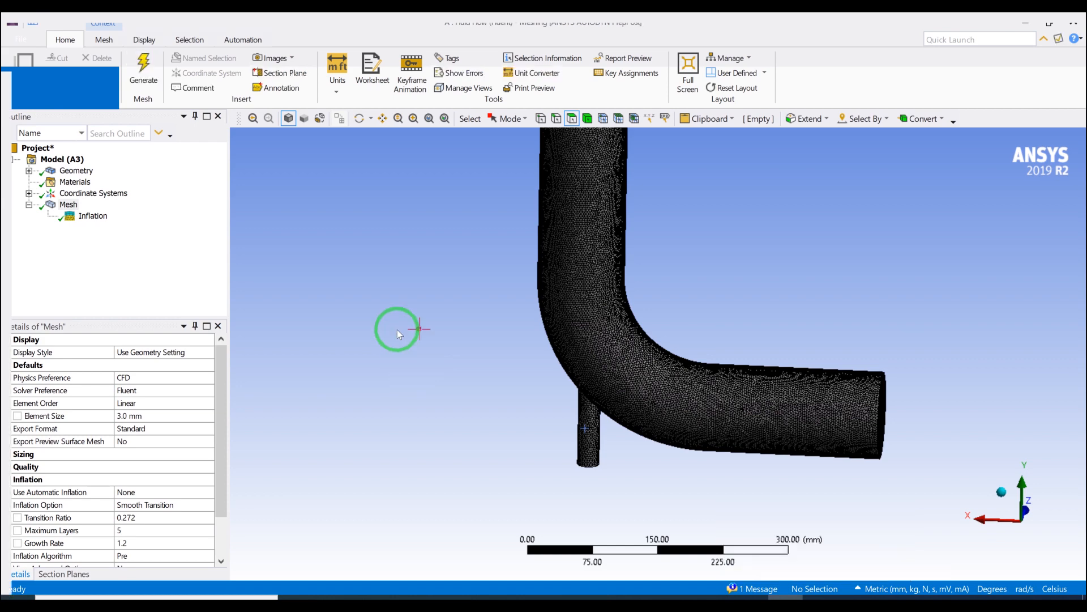
Turn on Section Plane 1 and examine the inflation layers along the small branch pipe's wall in the cut mesh.
click(57, 574)
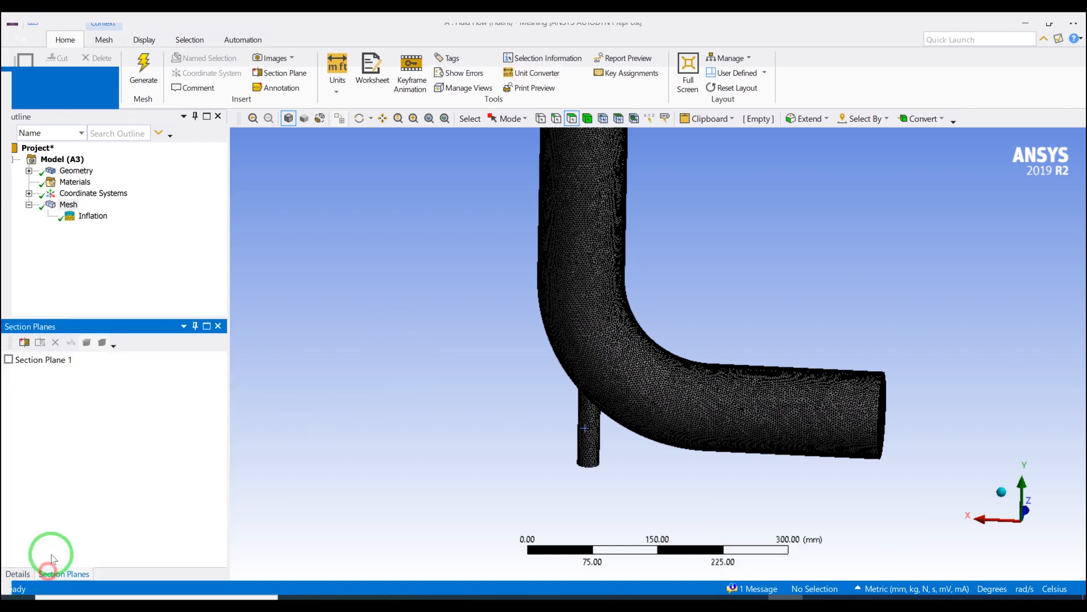
click(8, 359)
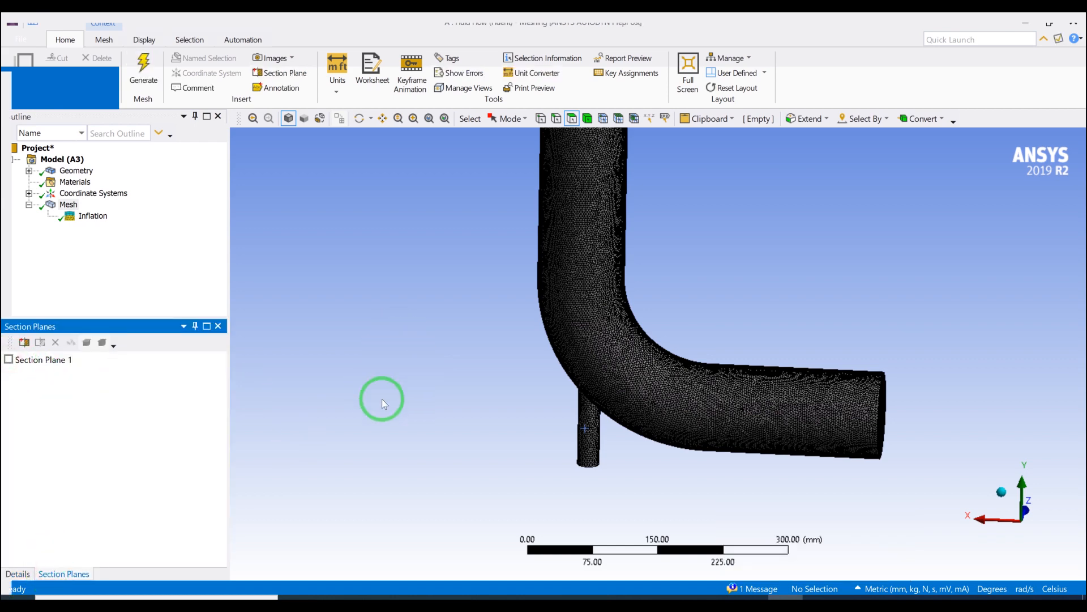
drag(405, 392, 429, 388)
scroll(584, 433, up, 5)
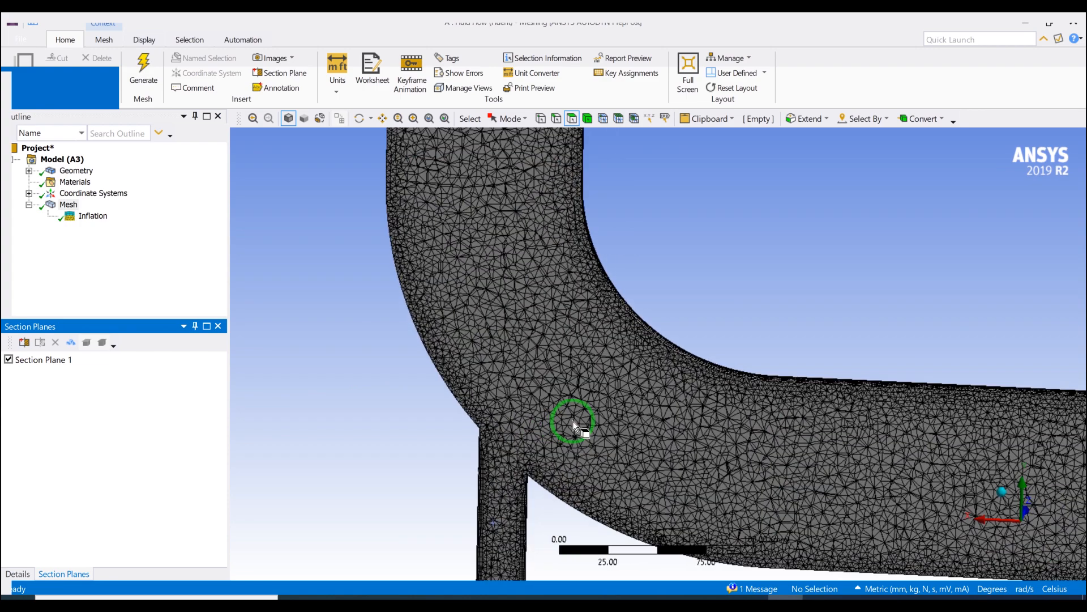
ctrl+middle_drag(555, 409, 613, 288)
scroll(613, 287, up, 4)
ctrl+middle_drag(593, 359, 725, 232)
scroll(724, 231, up, 2)
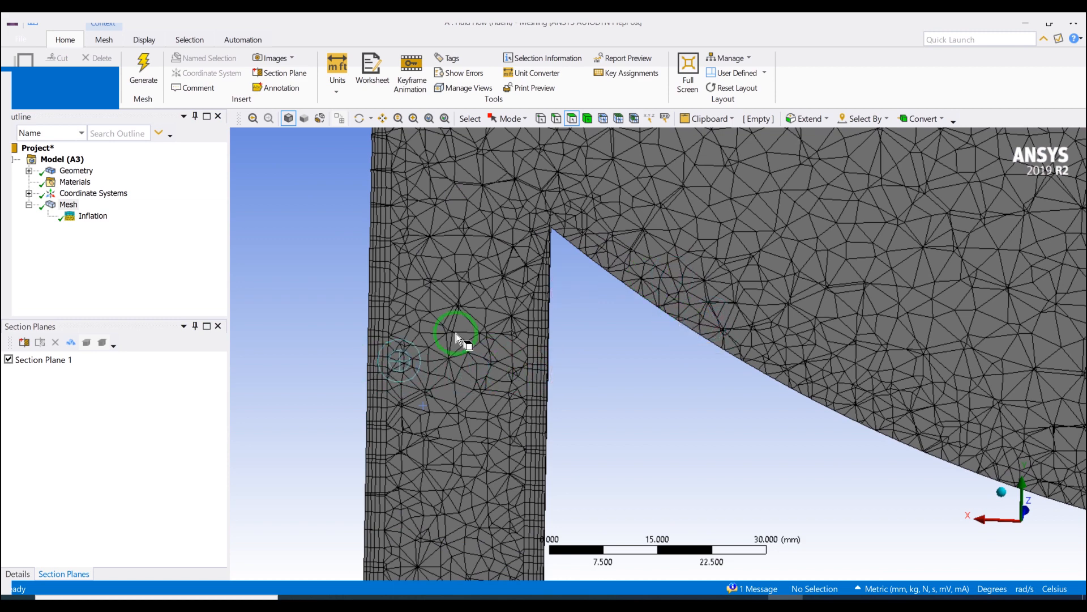
scroll(477, 333, down, 10)
scroll(477, 333, down, 2)
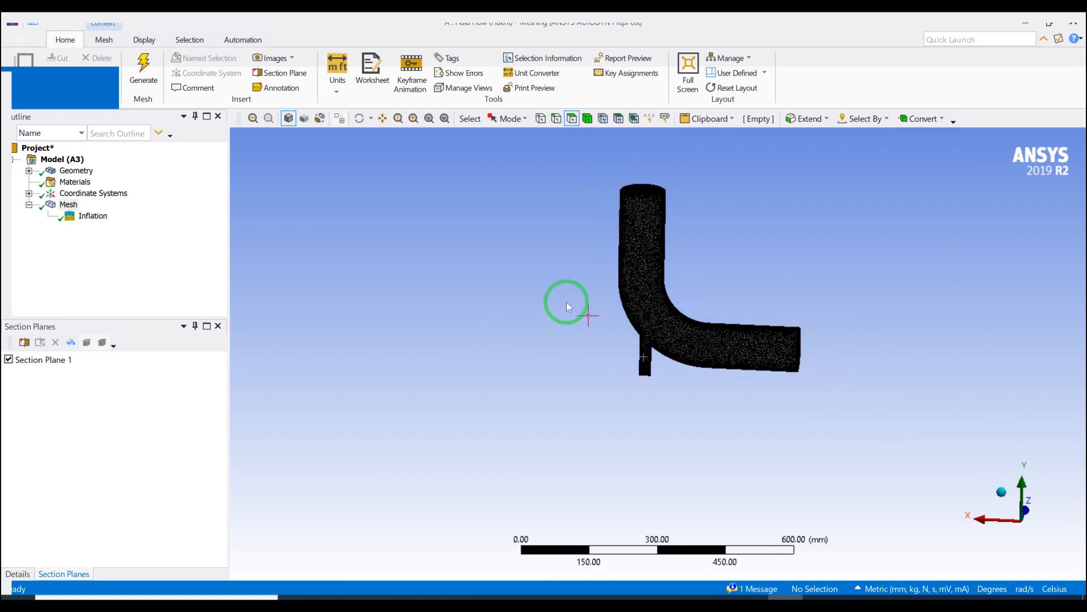
Clear the generated mesh data and confirm the clearing.
ctrl+middle_drag(566, 301, 447, 341)
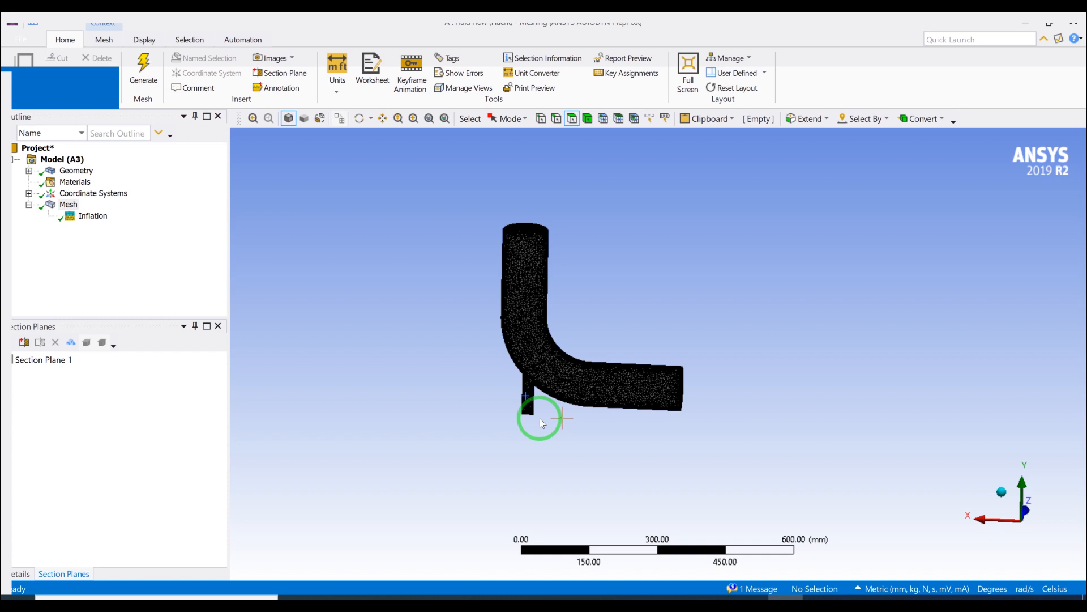
scroll(540, 418, up, 3)
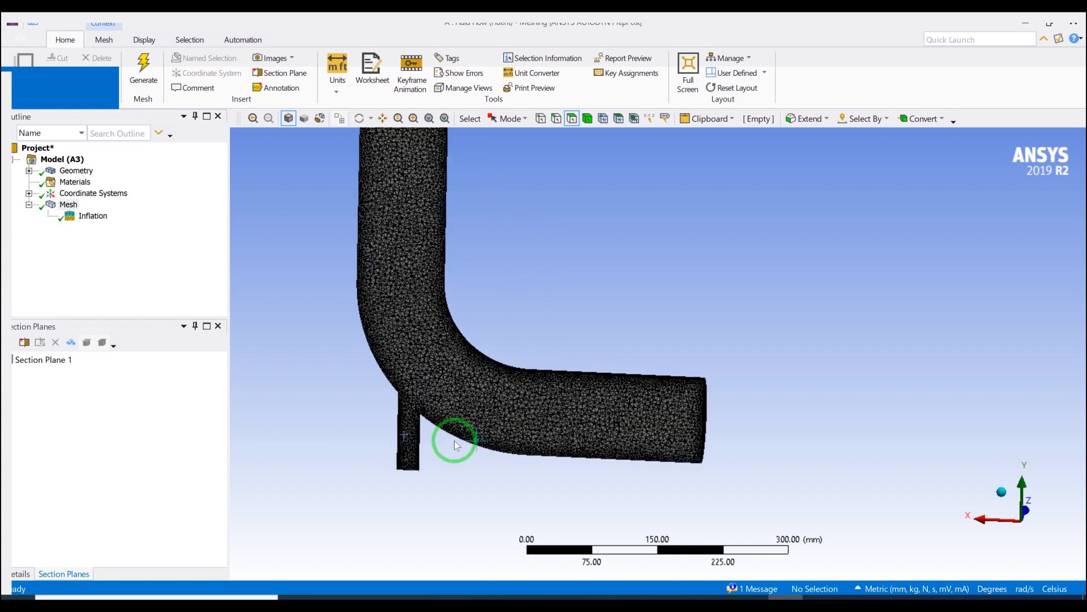
scroll(454, 440, down, 1)
middle_drag(408, 348, 178, 265)
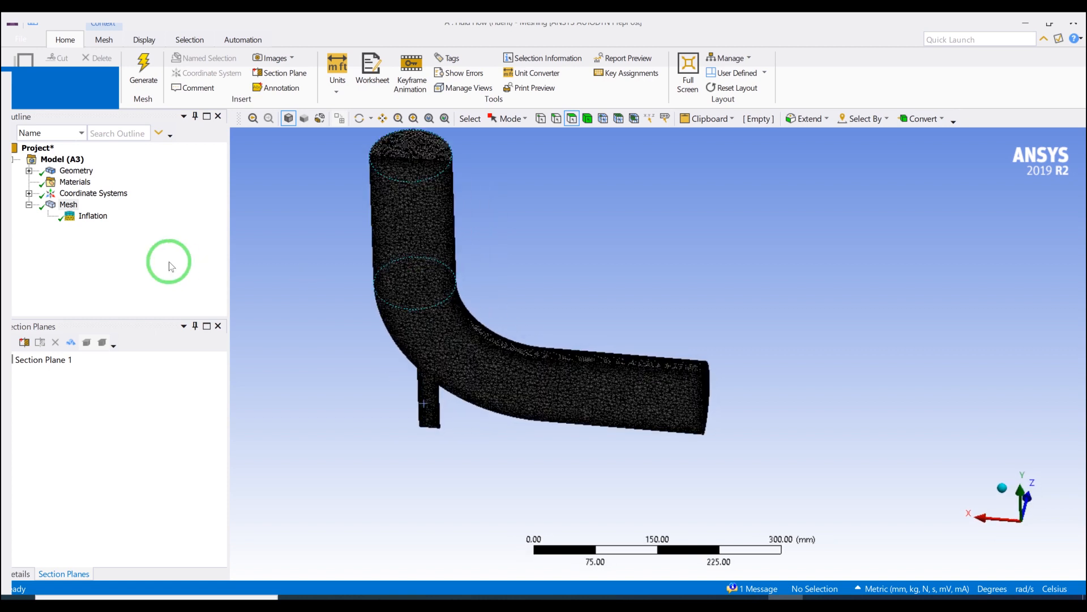
right_click(68, 205)
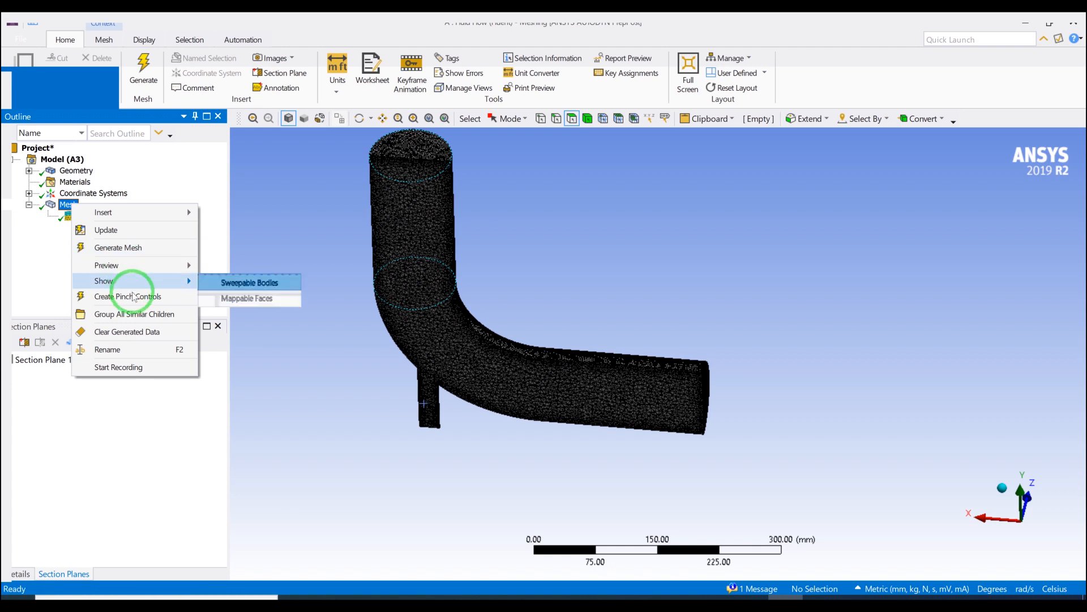
click(130, 329)
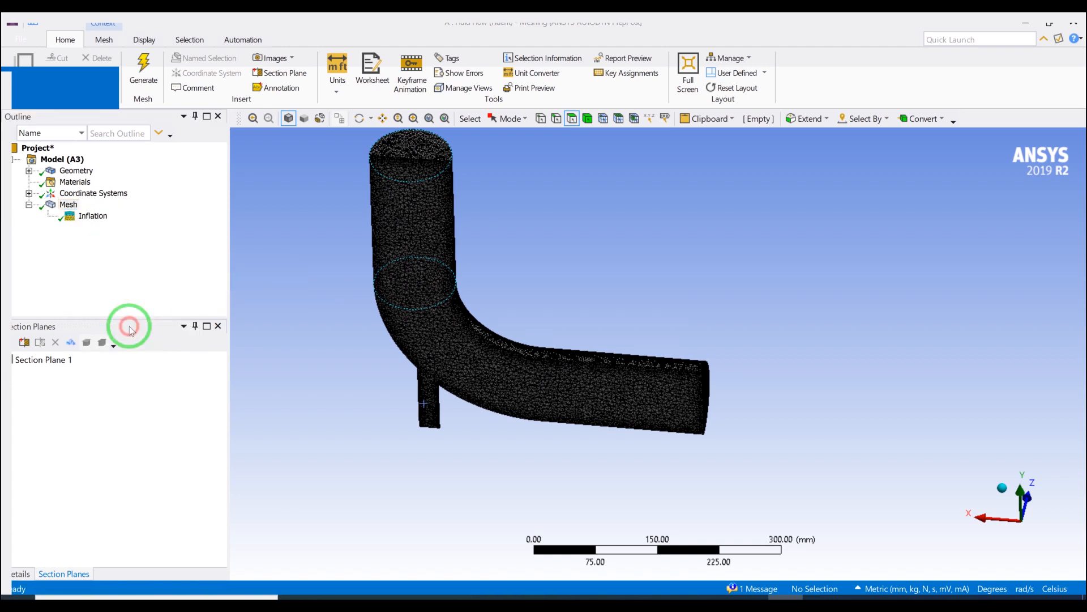
click(598, 408)
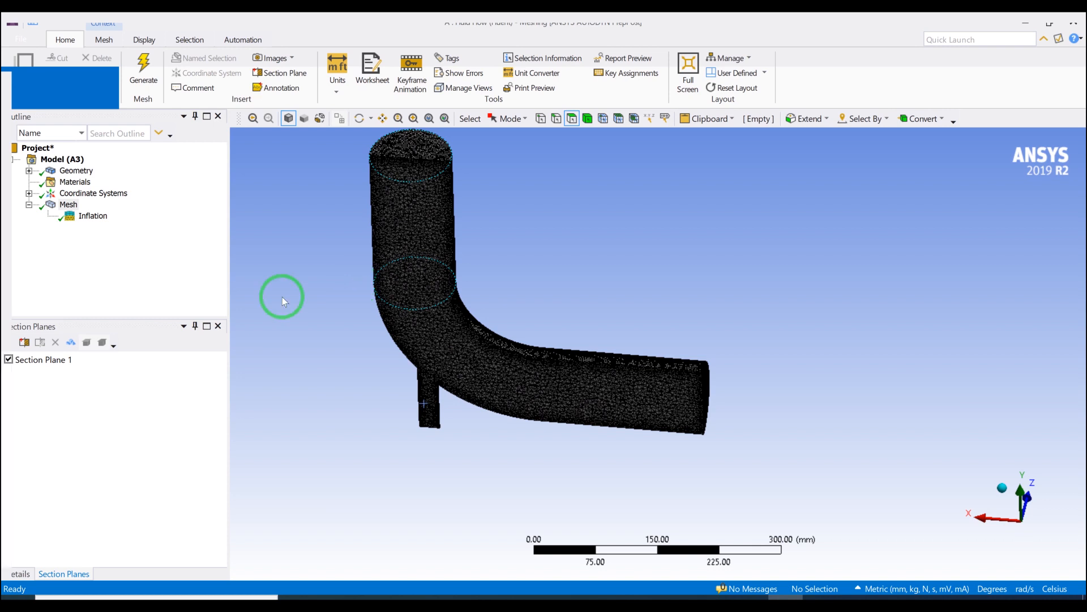
click(308, 312)
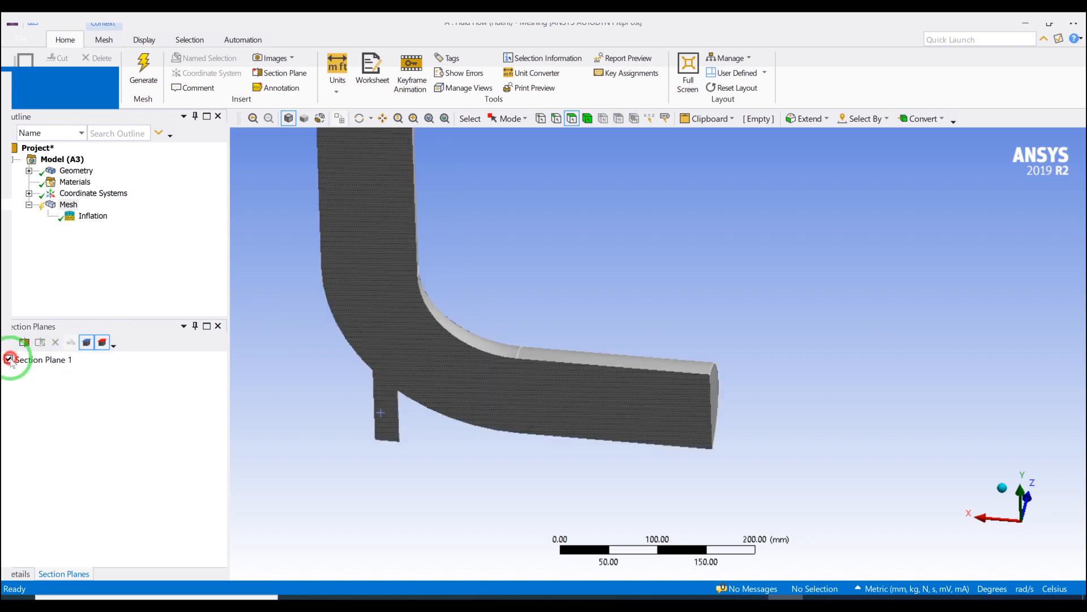
Turn off Section Plane 1 to show the whole pipe geometry.
click(10, 359)
scroll(494, 337, up, 2)
scroll(494, 337, down, 4)
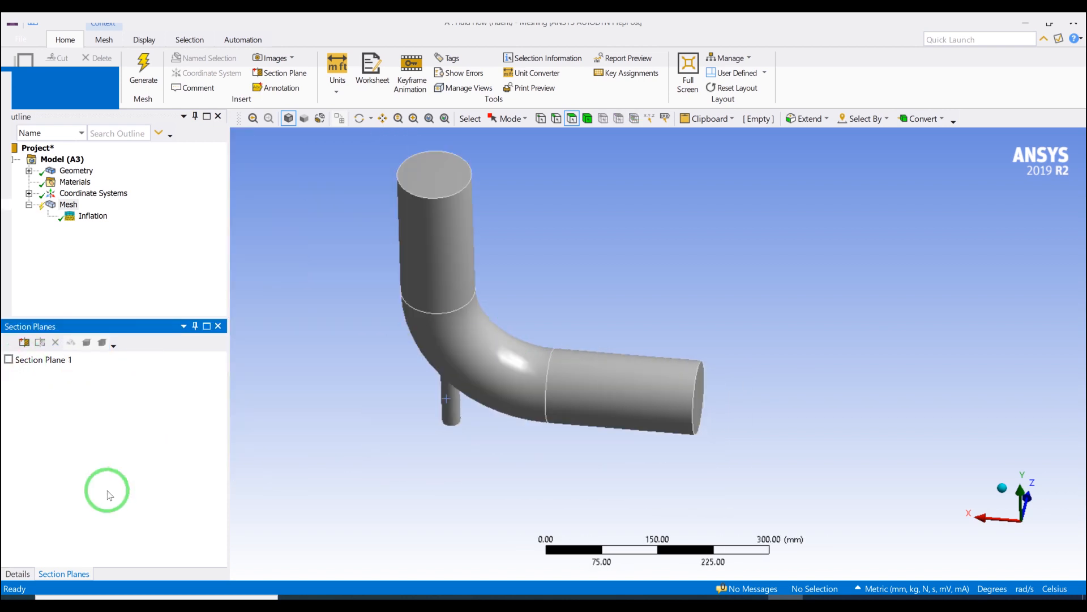
Delete the local Inflation control from the mesh and confirm the deletion.
click(17, 574)
ctrl+middle_drag(354, 282, 399, 327)
scroll(398, 326, up, 1)
click(62, 214)
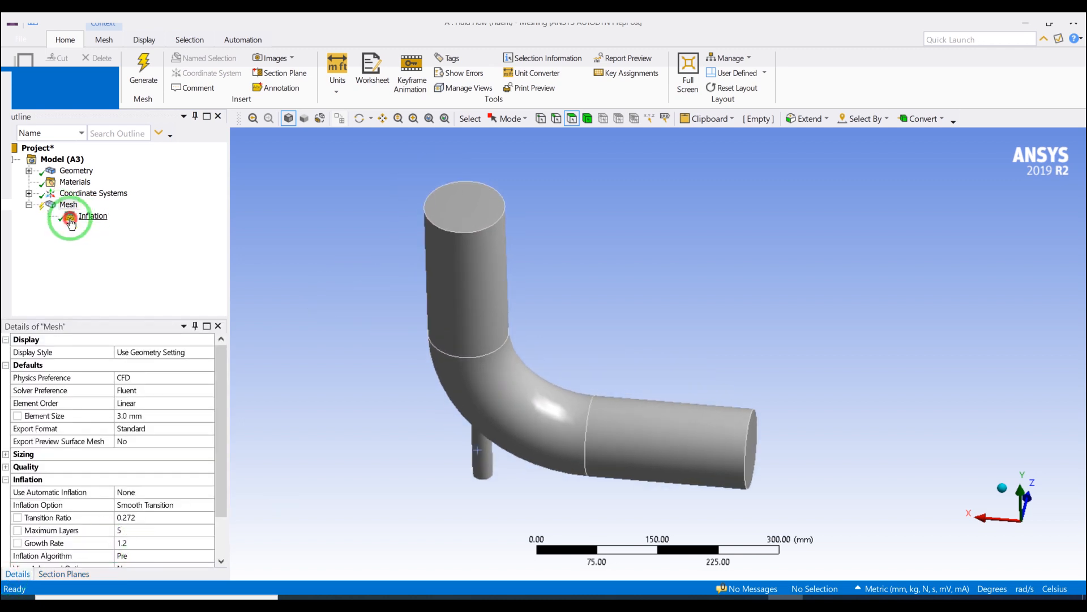
right_click(64, 216)
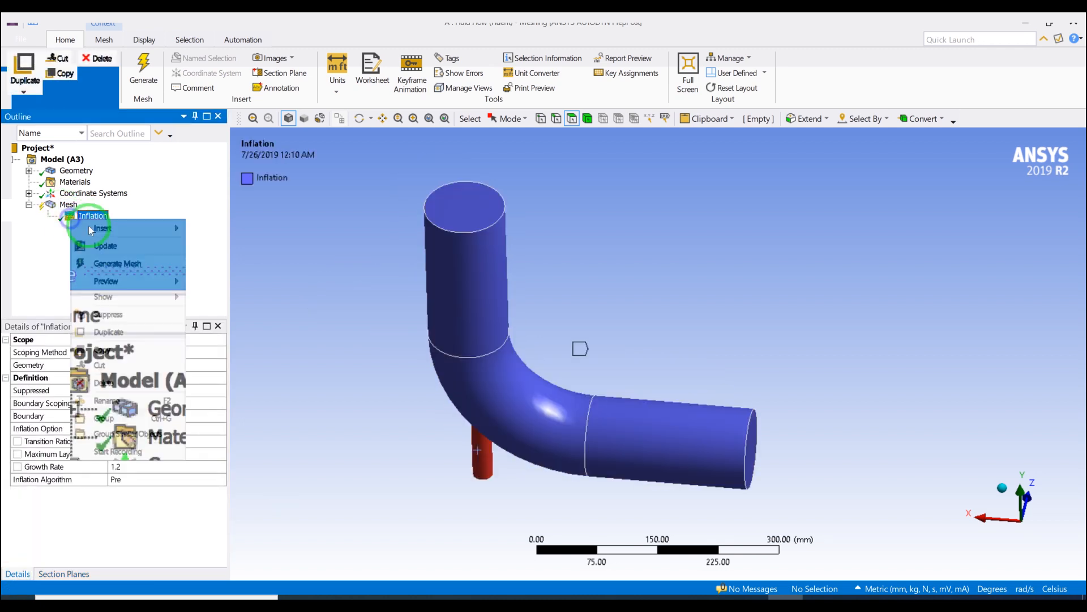
click(111, 382)
click(545, 417)
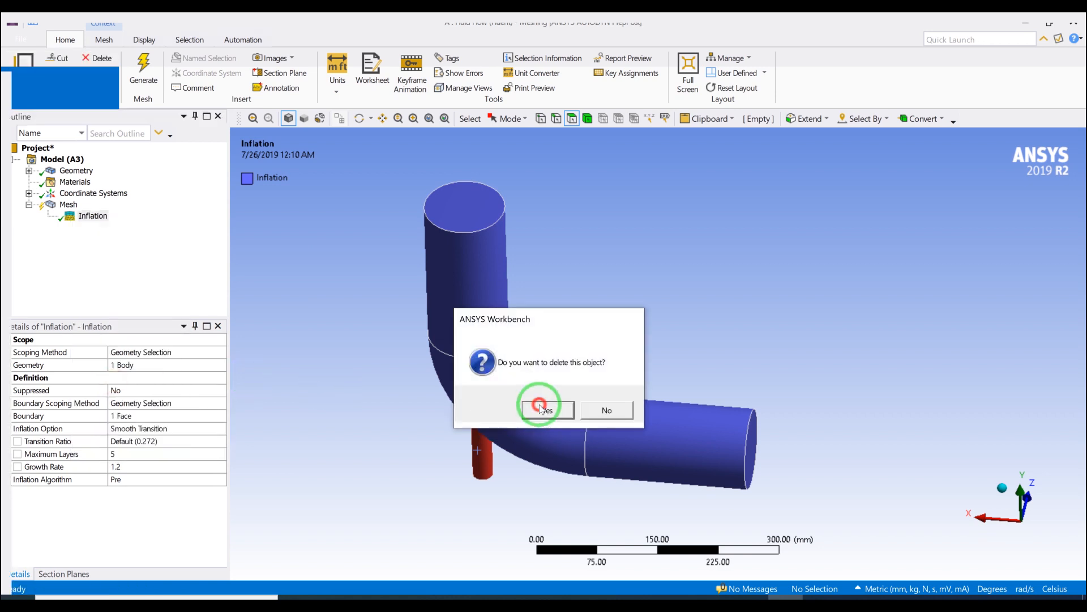
Insert a Sizing control under the mesh and activate its geometry selection.
mouse_move(363, 374)
middle_down()
mouse_move(376, 347)
mouse_move(359, 342)
mouse_move(357, 359)
middle_up()
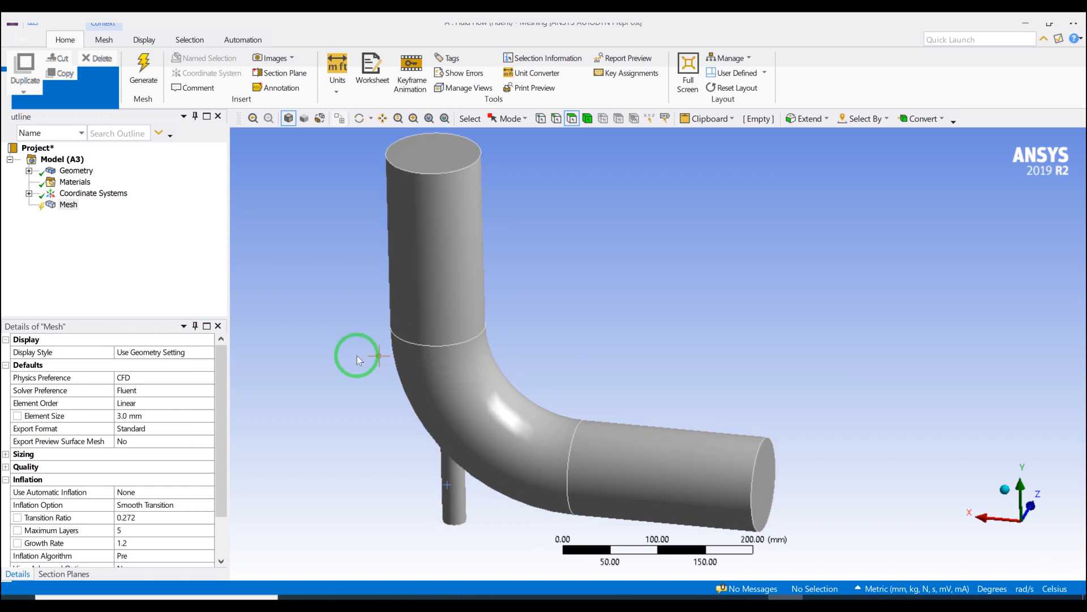
scroll(359, 357, down, 2)
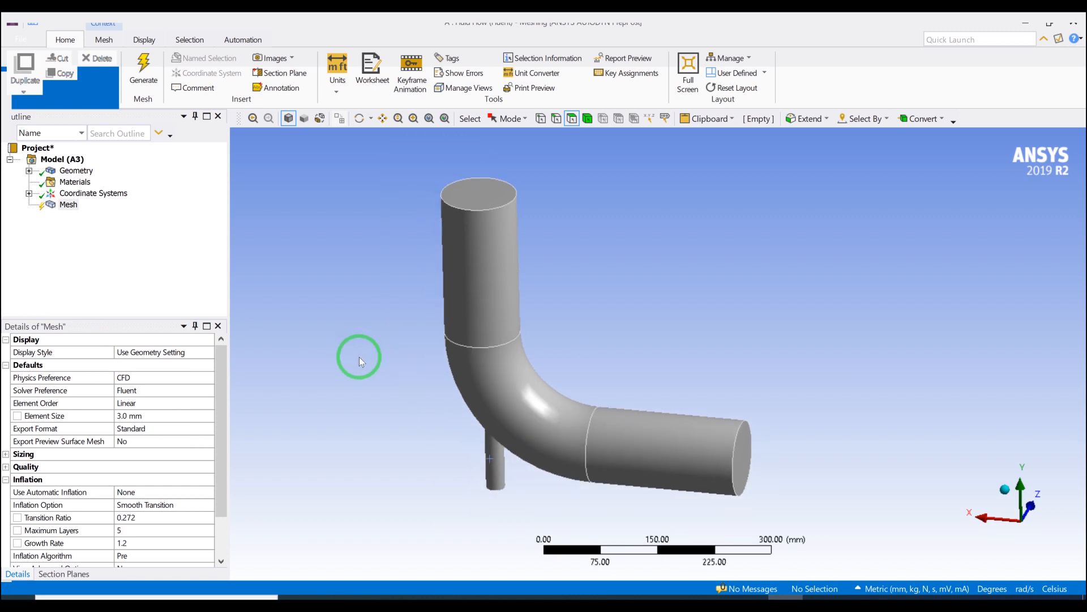
right_click(58, 213)
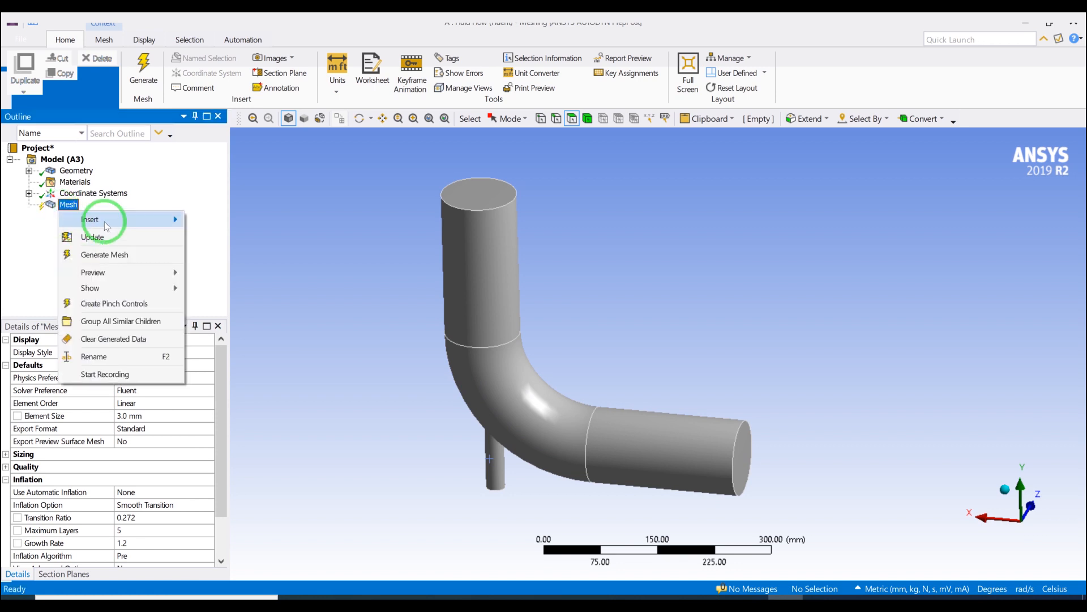
mouse_move(109, 225)
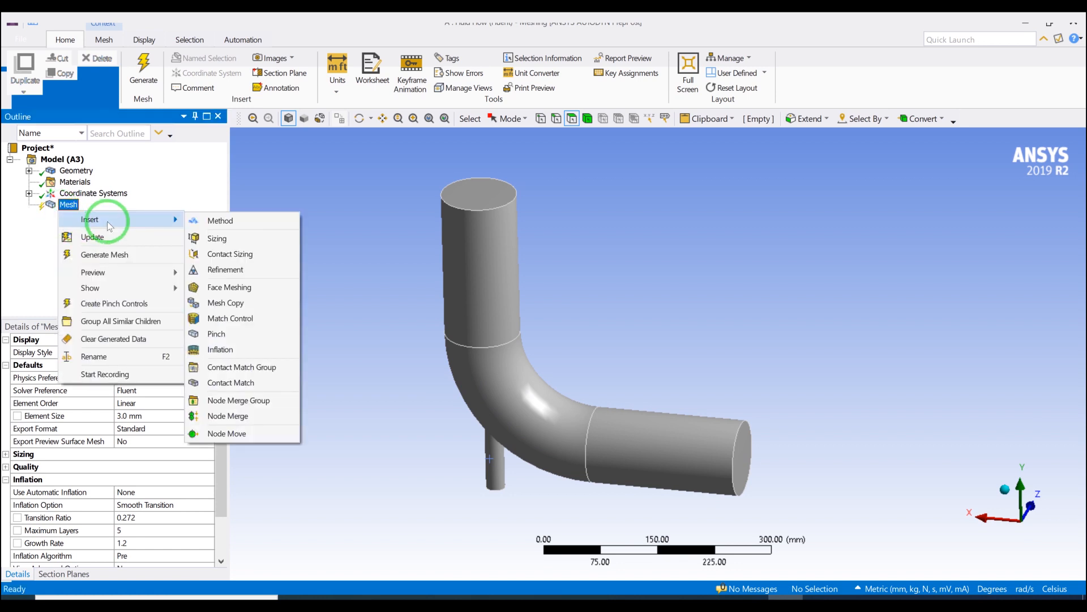
click(214, 239)
click(94, 366)
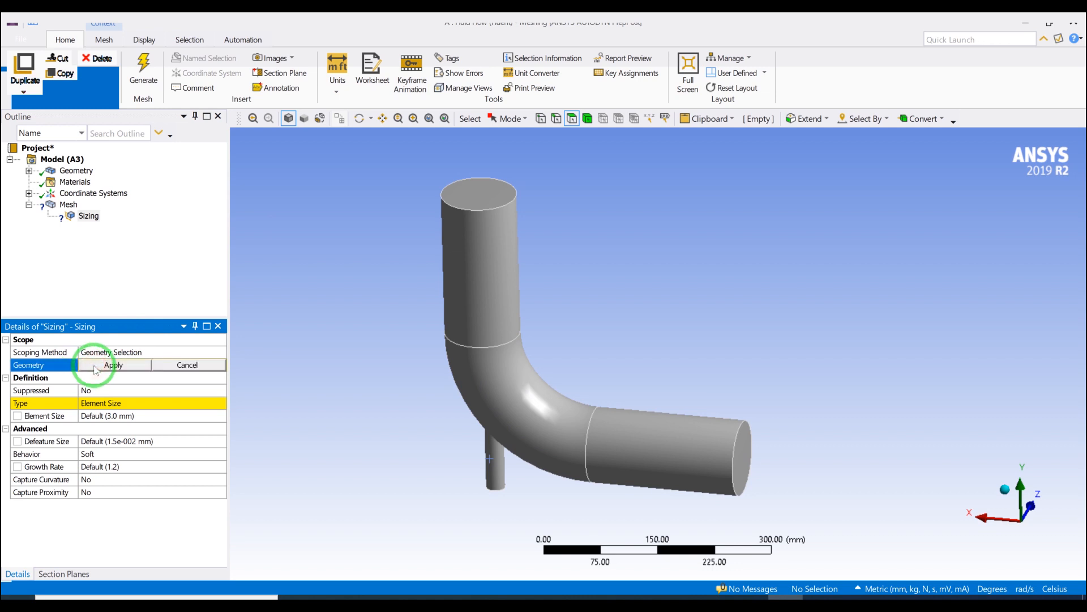
Try the face, edge and body selection filters on the main pipe's upper end for the sizing geometry.
click(572, 119)
click(493, 188)
click(556, 123)
click(500, 207)
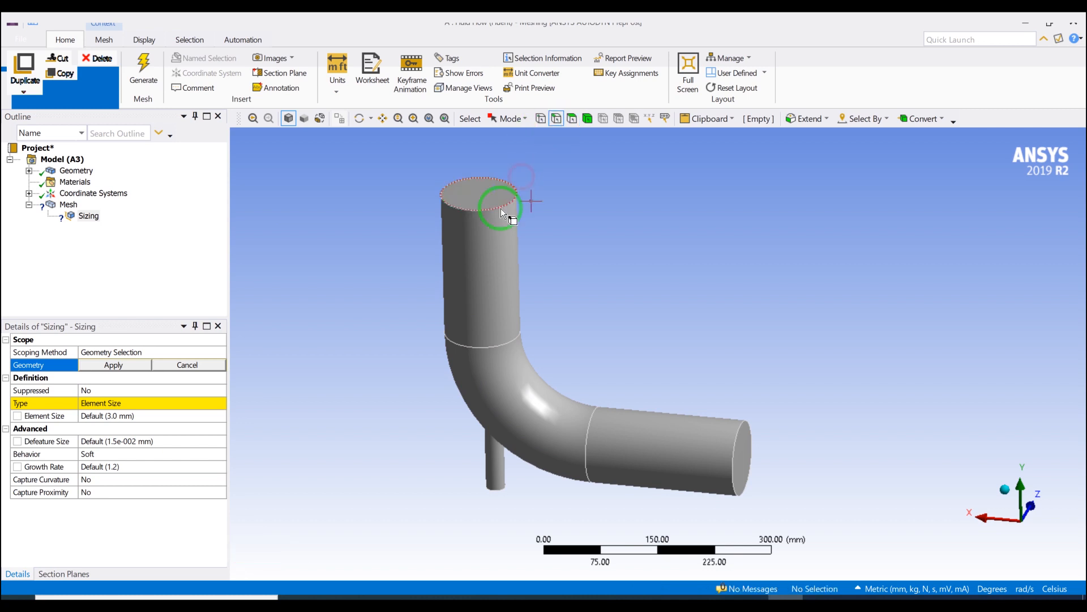
click(587, 125)
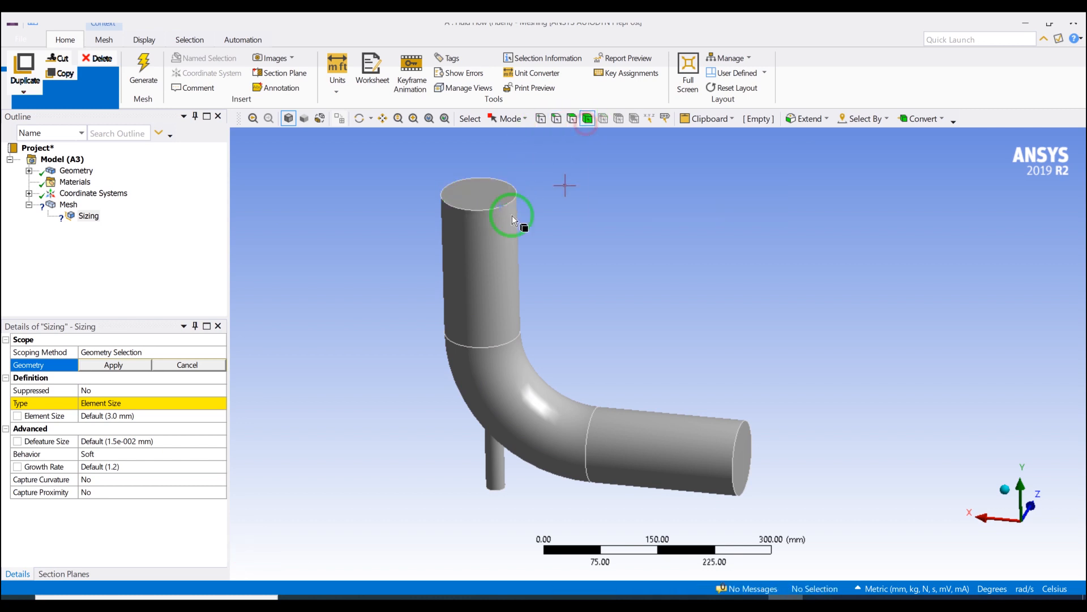
click(518, 199)
Using edge selection, assign the edge where the small branch pipe meets the elbow as the sizing control's geometry.
click(556, 119)
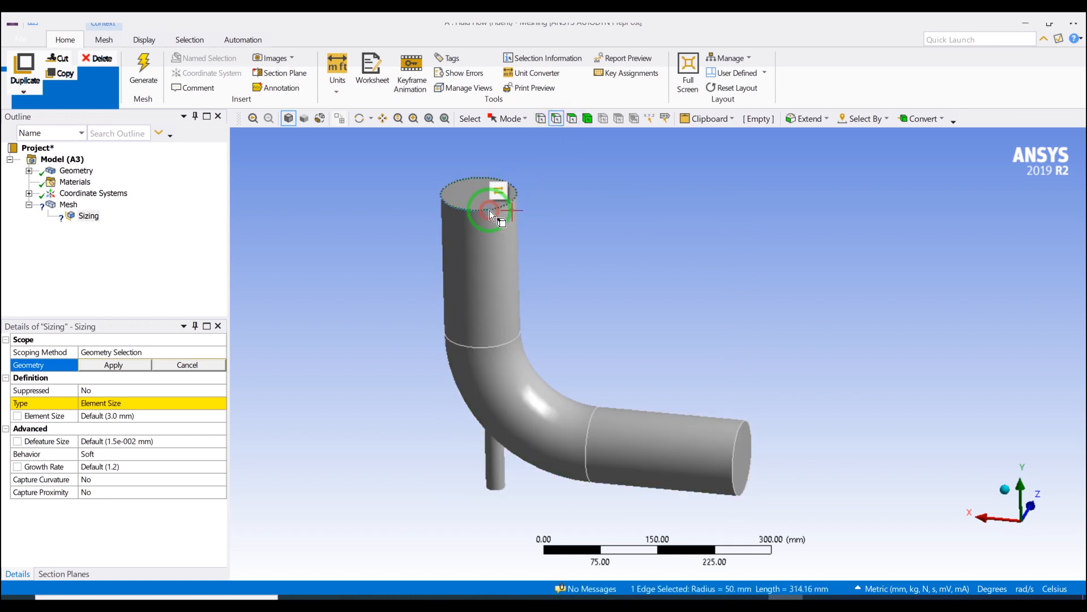
middle_drag(401, 289, 467, 199)
scroll(466, 388, up, 3)
ctrl+middle_drag(487, 357, 711, 276)
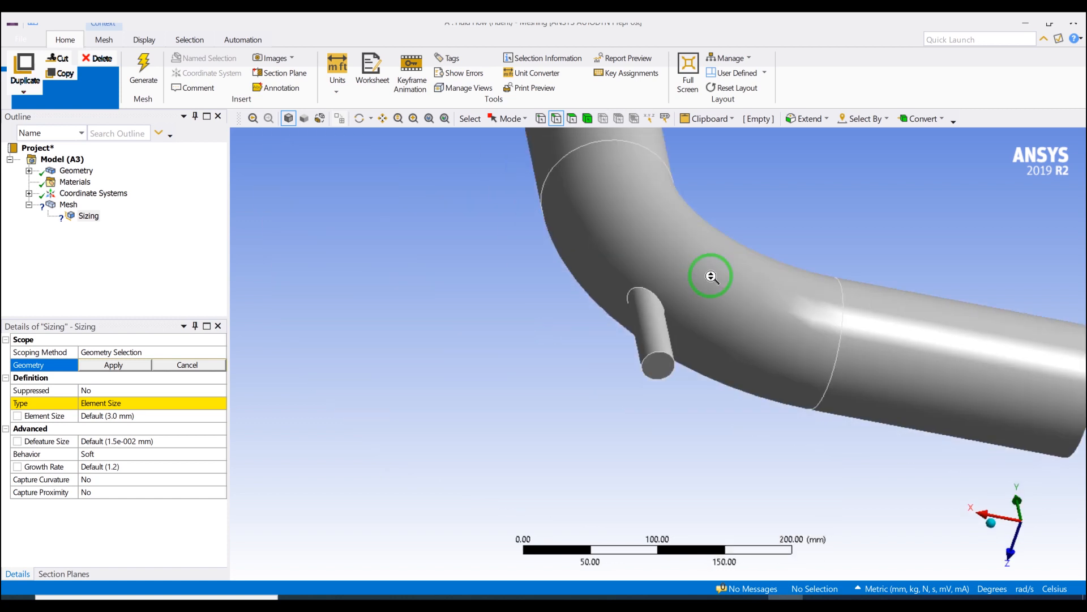
scroll(711, 276, up, 4)
click(654, 250)
middle_drag(497, 272, 510, 306)
click(142, 366)
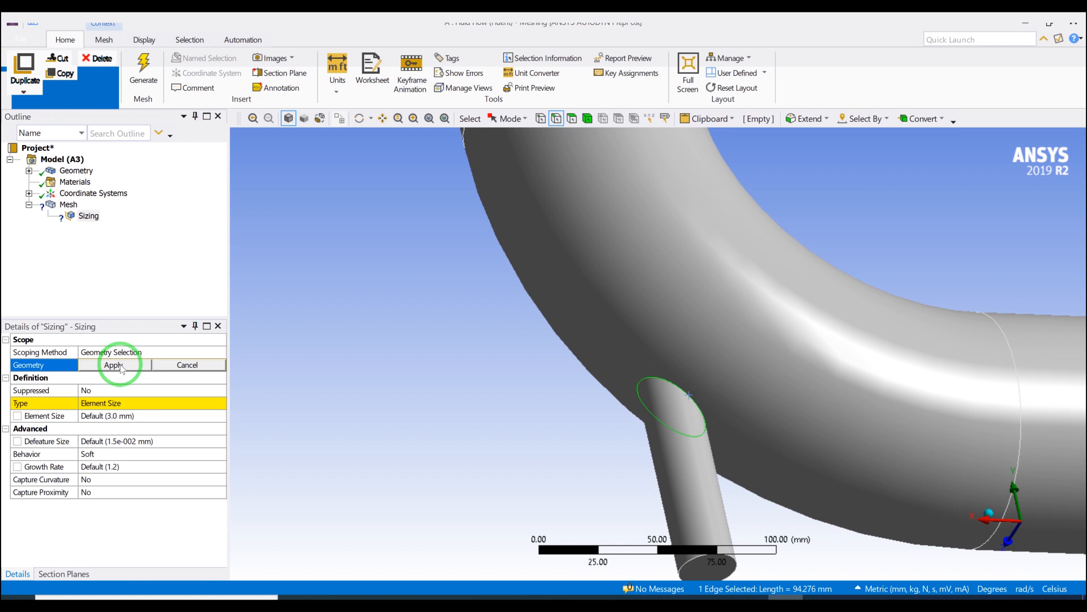
click(116, 366)
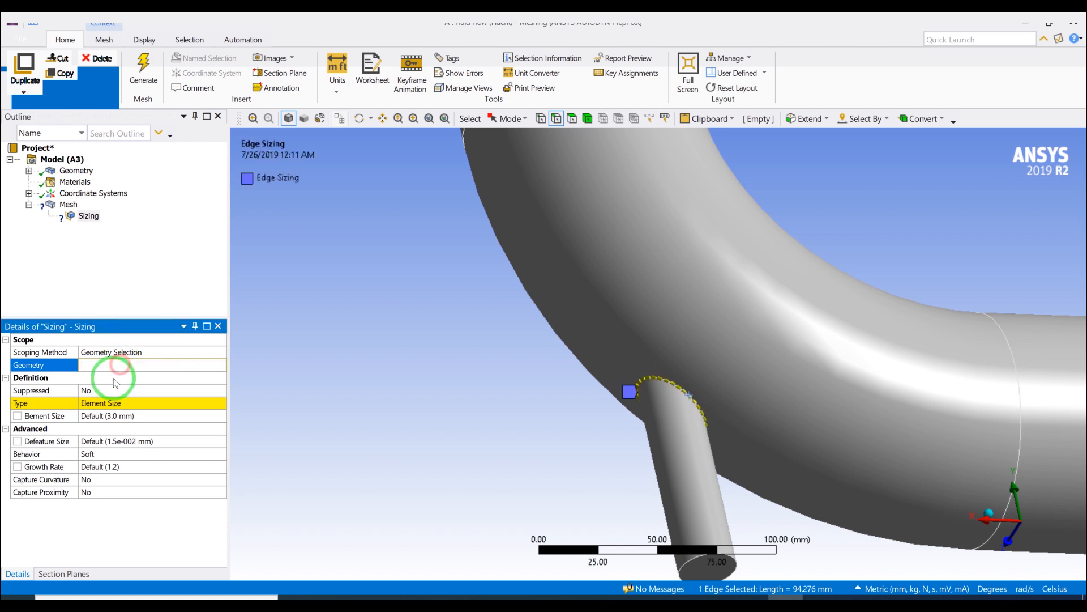
Set the edge sizing's element size to 1 mm.
click(131, 415)
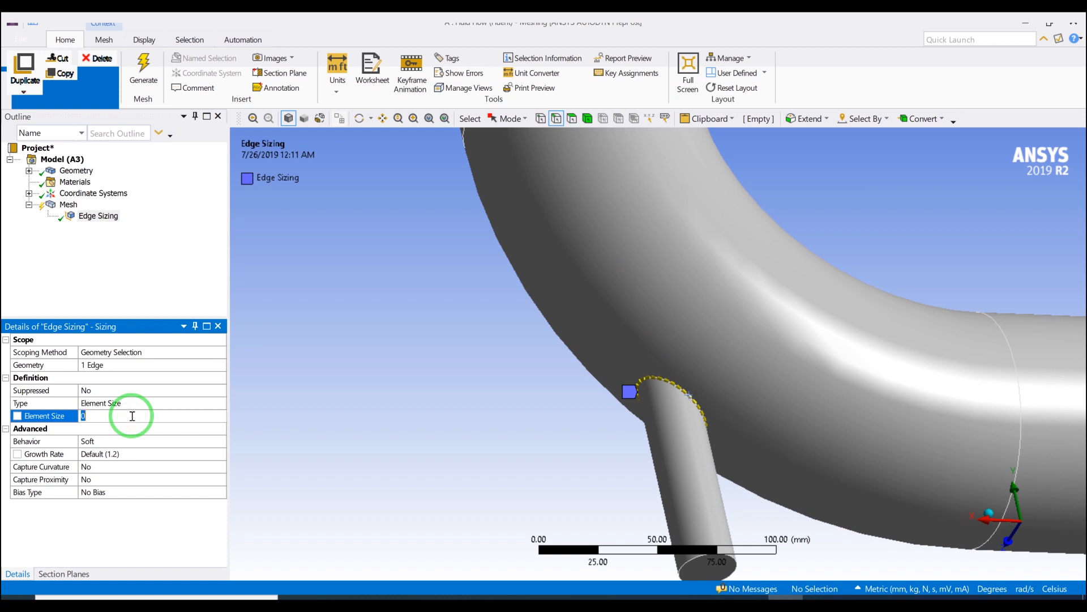
text(1)
key(Return)
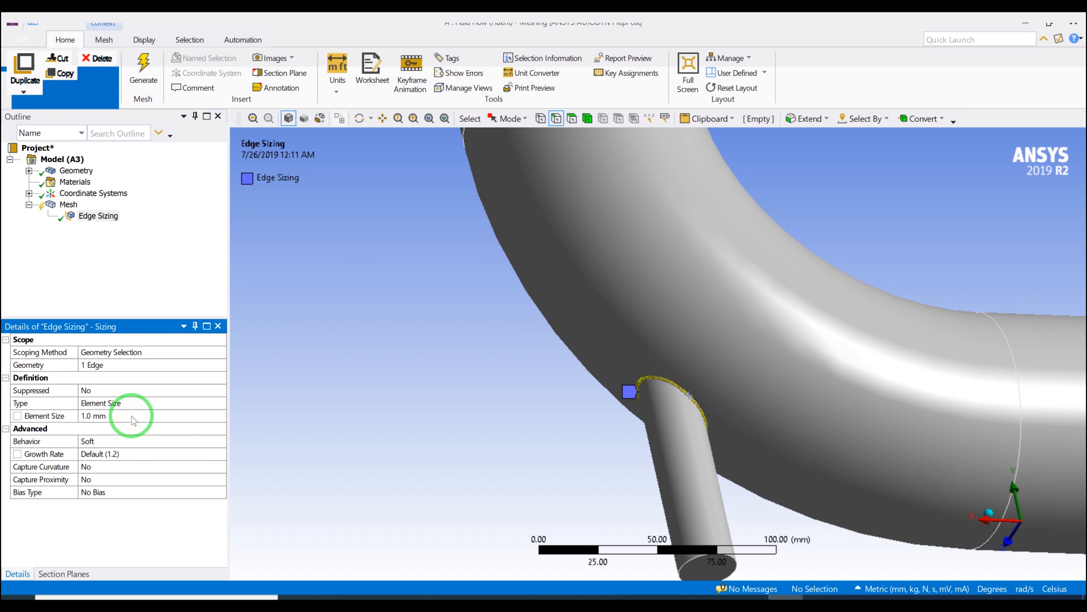
Examine the divisions along the branch junction edge and try an element size of 3 mm for comparison.
scroll(655, 432, up, 6)
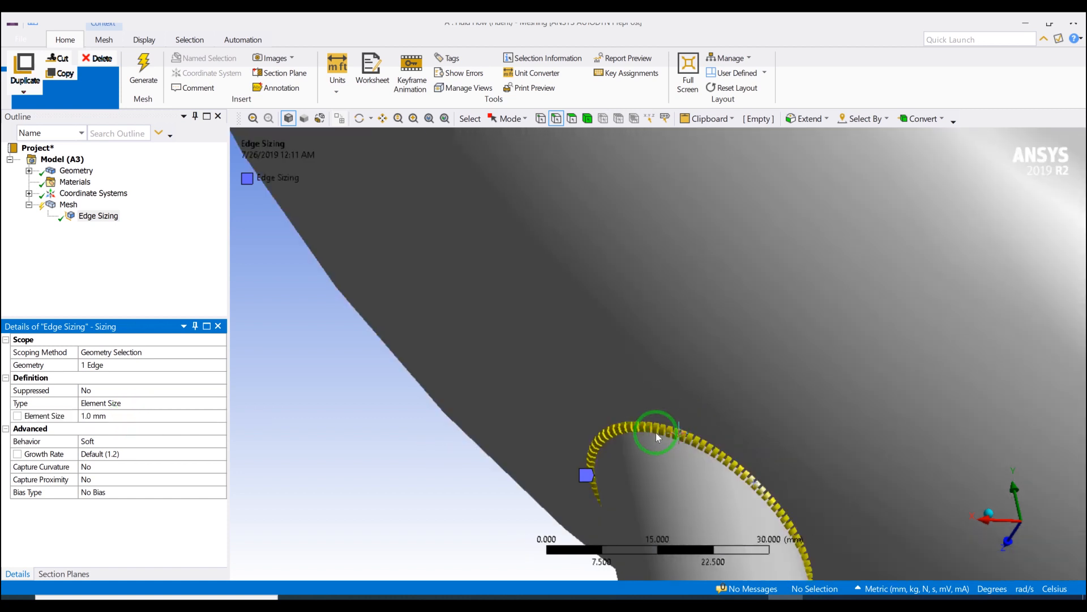
scroll(643, 435, up, 3)
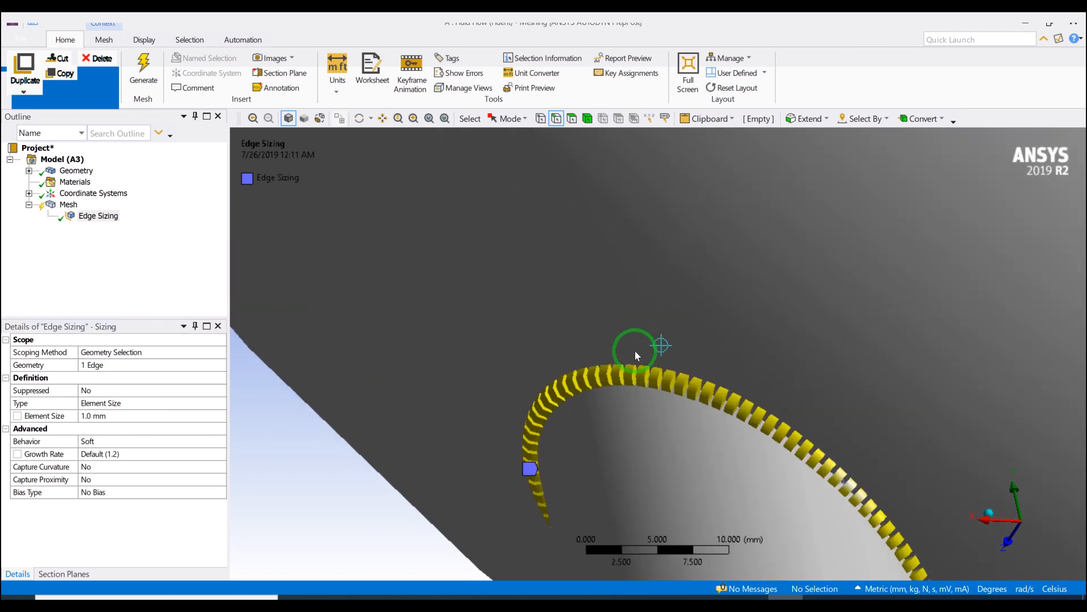
click(115, 417)
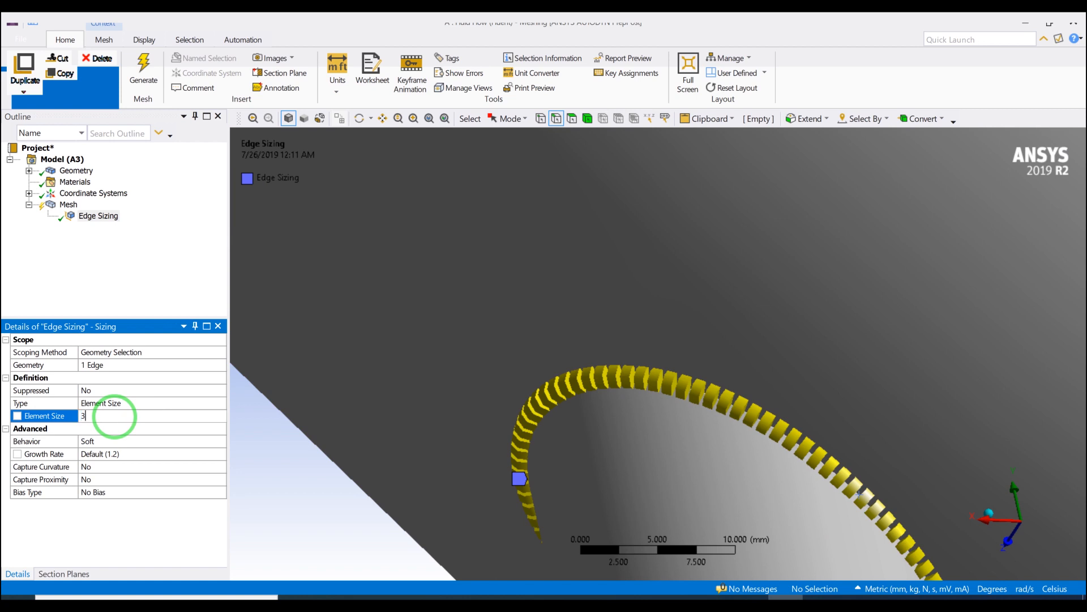
key(Return)
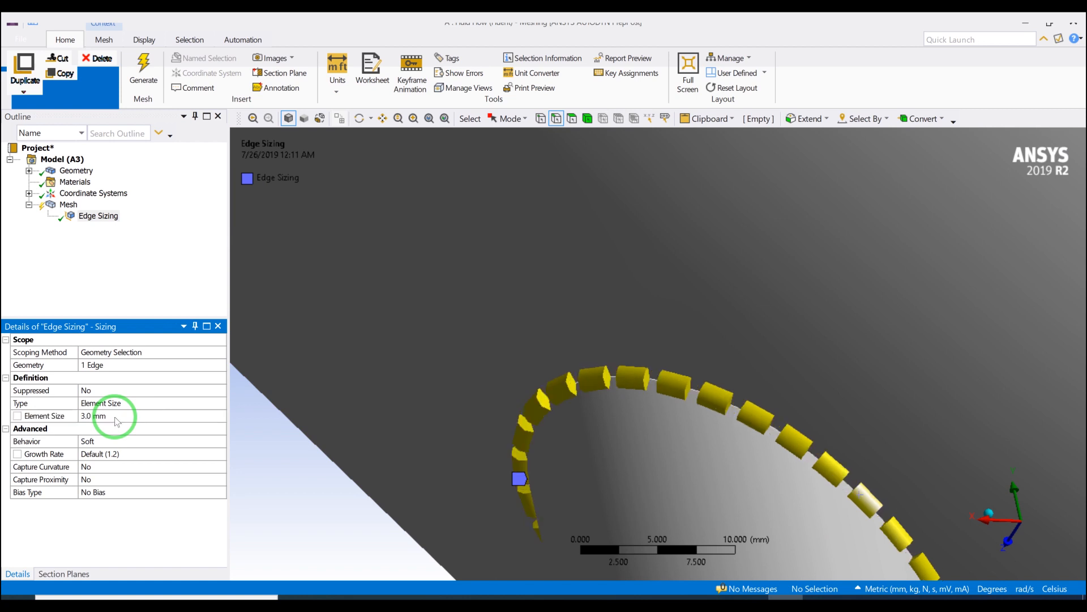
Return the edge sizing's element size to 1 mm and view the branch junction.
click(115, 417)
text(1)
key(Return)
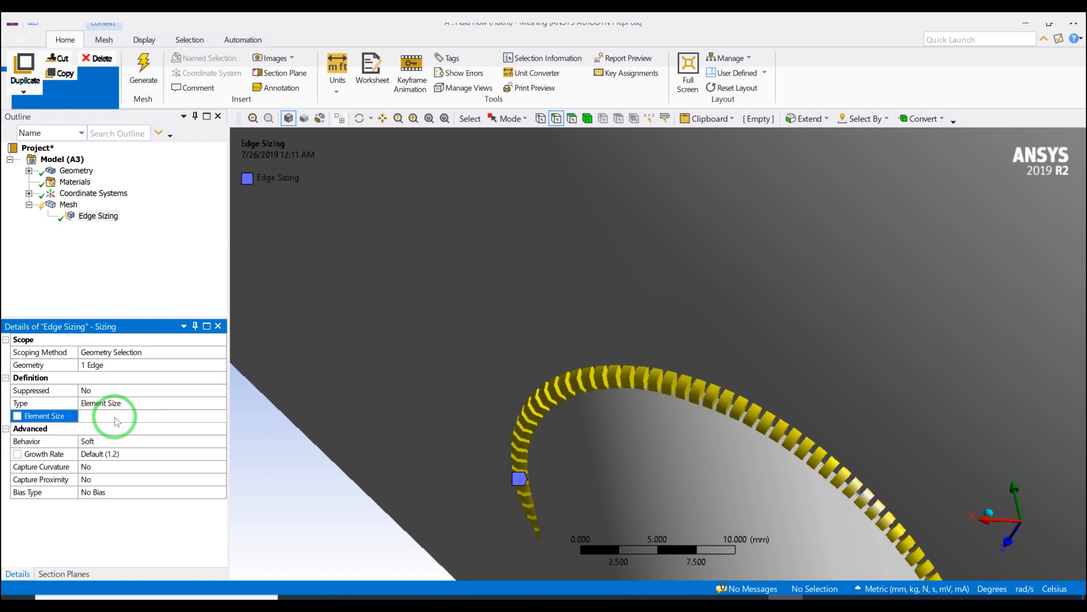
scroll(472, 326, down, 5)
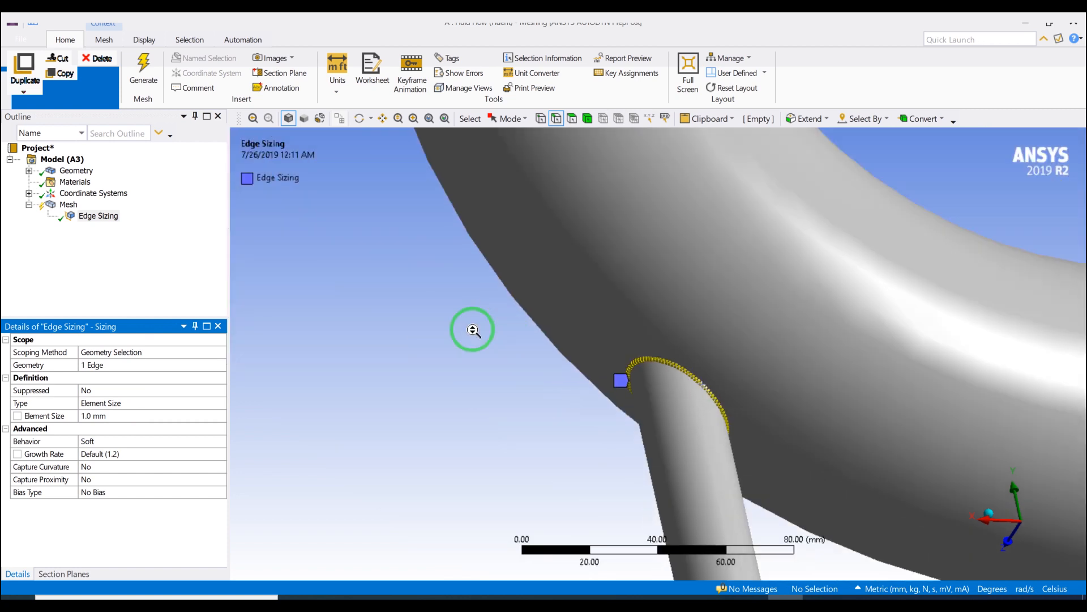
Generate the mesh with the edge sizing applied and inspect the refinement around the branch junction.
scroll(473, 330, up, 1)
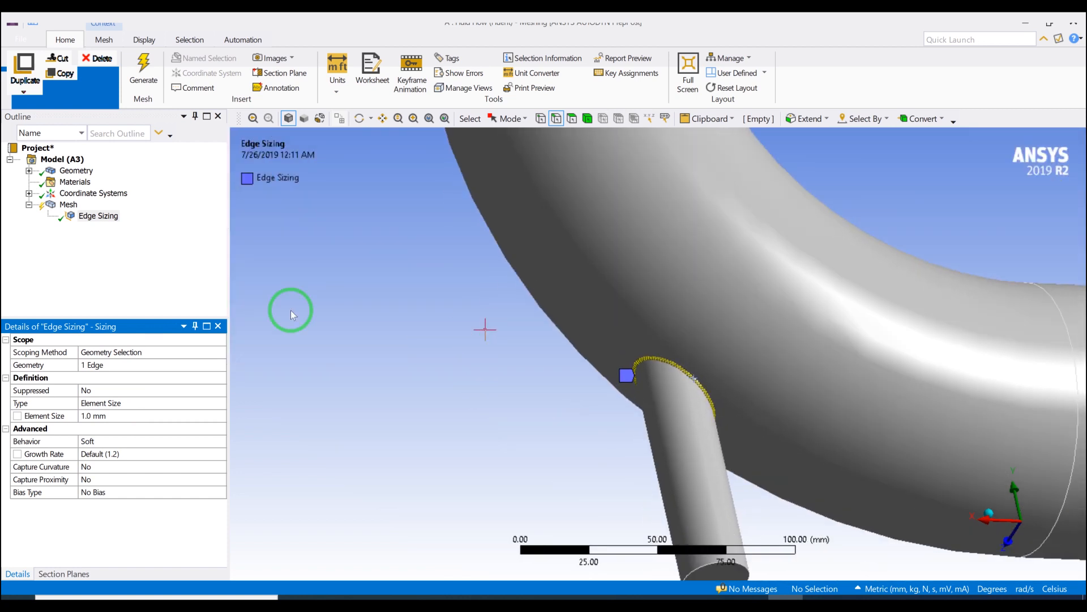
right_click(68, 204)
click(97, 226)
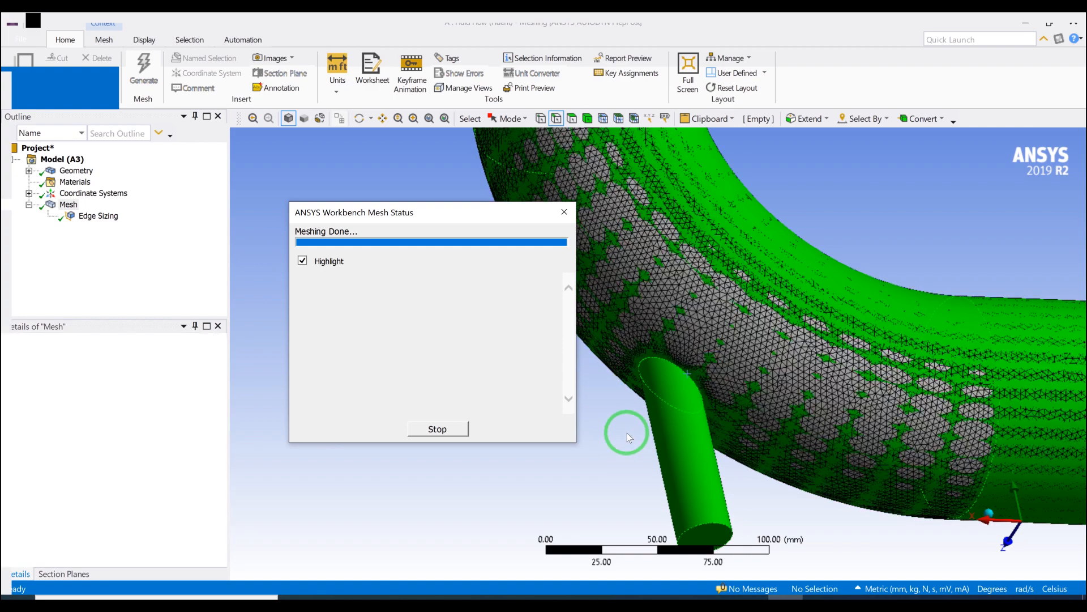
scroll(687, 409, up, 8)
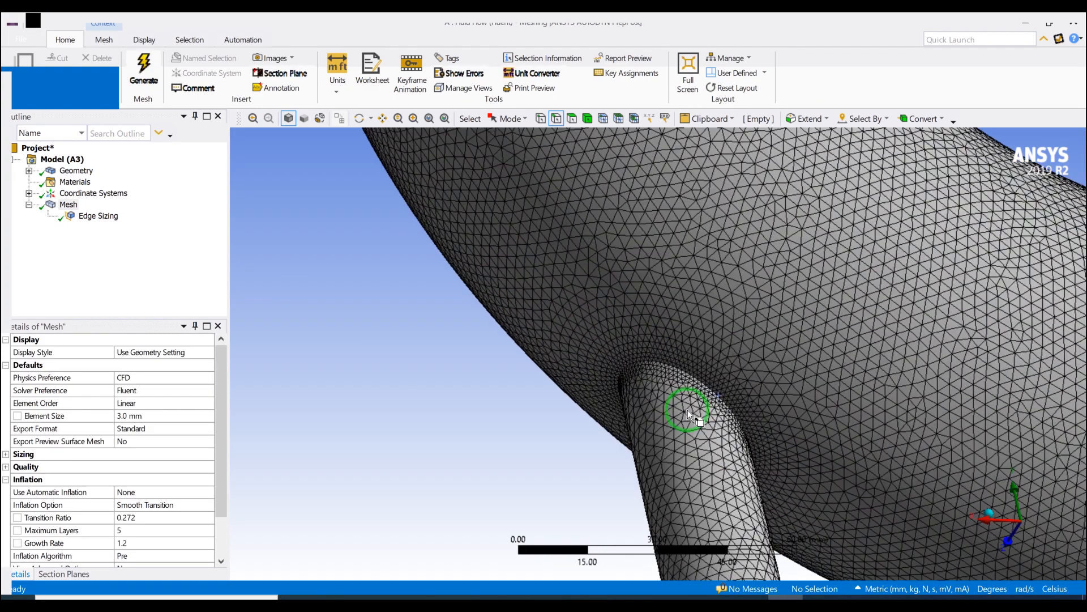
scroll(677, 400, down, 8)
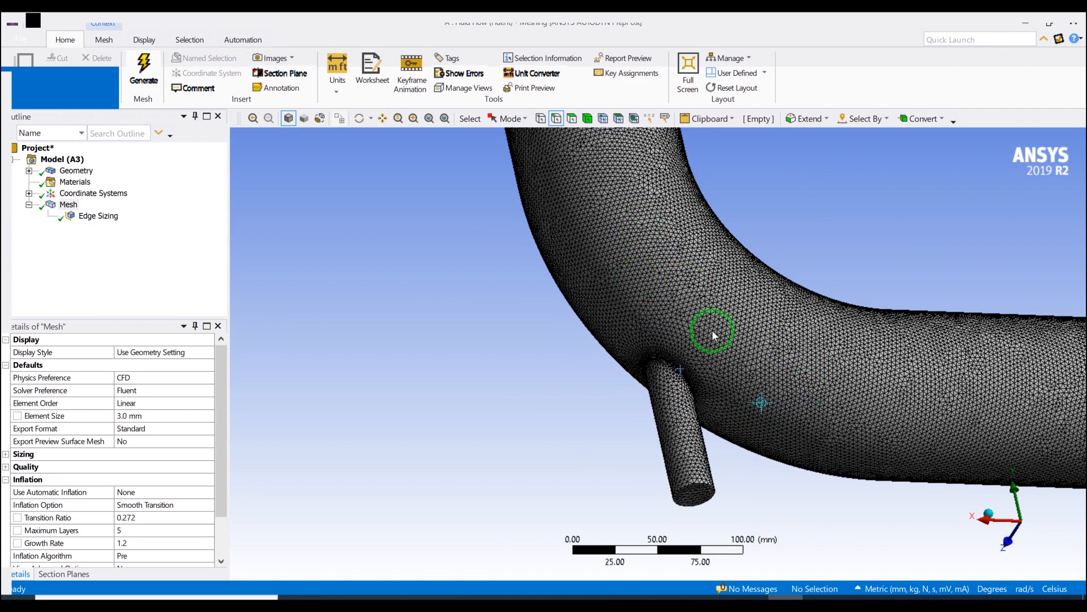
scroll(658, 447, up, 6)
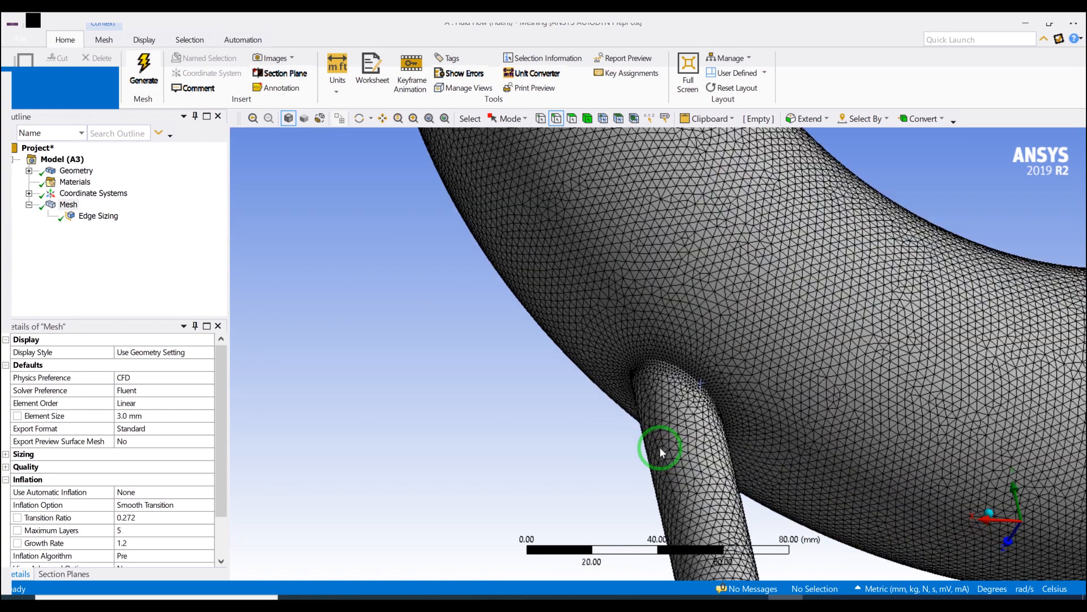
scroll(661, 450, up, 4)
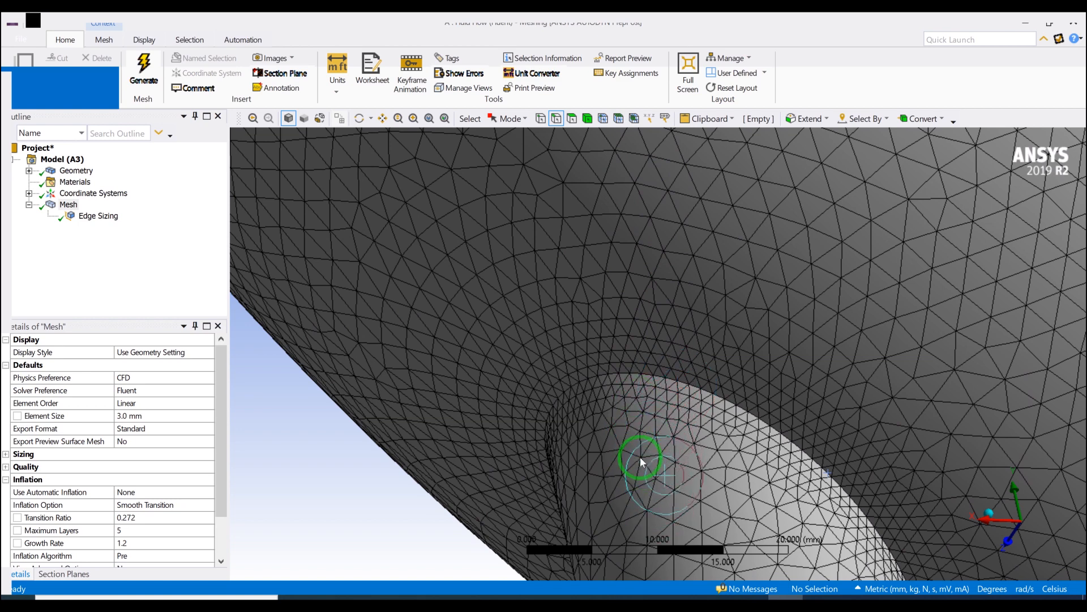
scroll(643, 439, down, 8)
scroll(401, 353, down, 3)
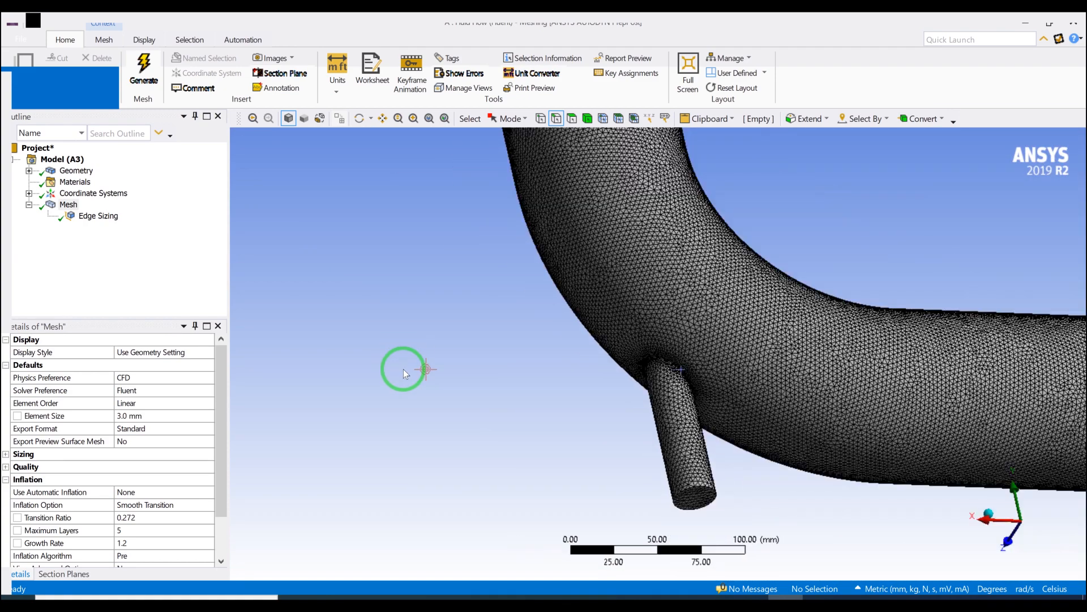
Delete the edge sizing control from the mesh.
click(84, 217)
right_click(83, 218)
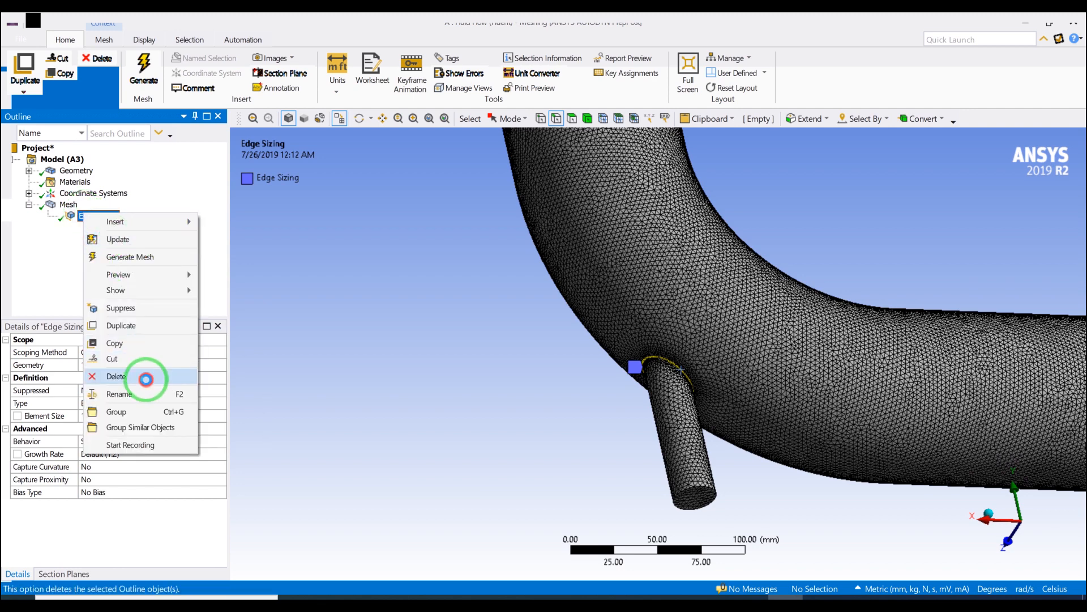
click(145, 379)
click(541, 410)
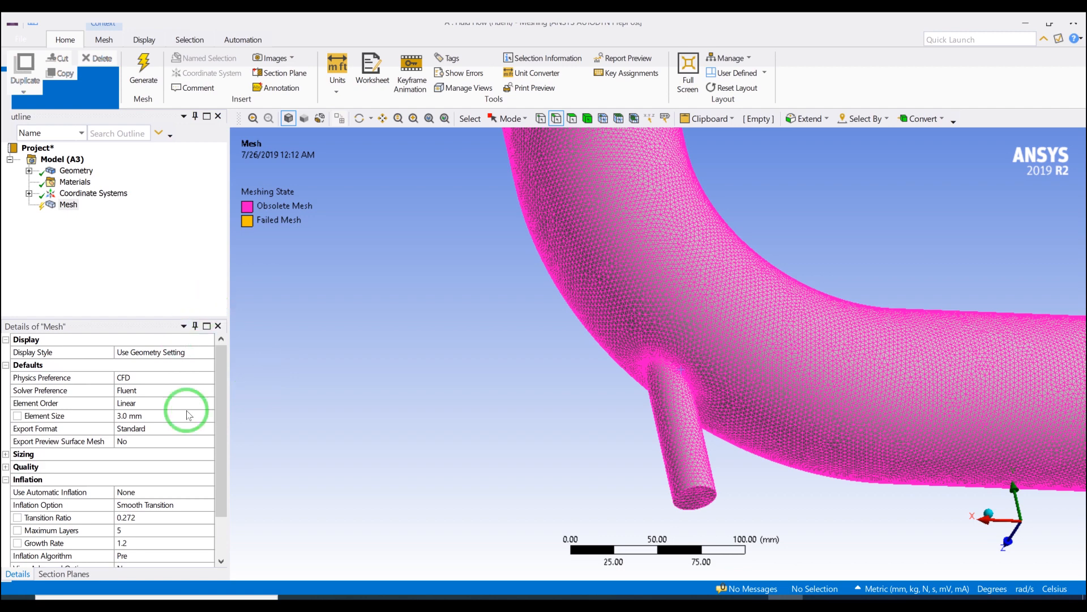
Set the assembly meshing method to CutCell.
scroll(170, 416, down, 2)
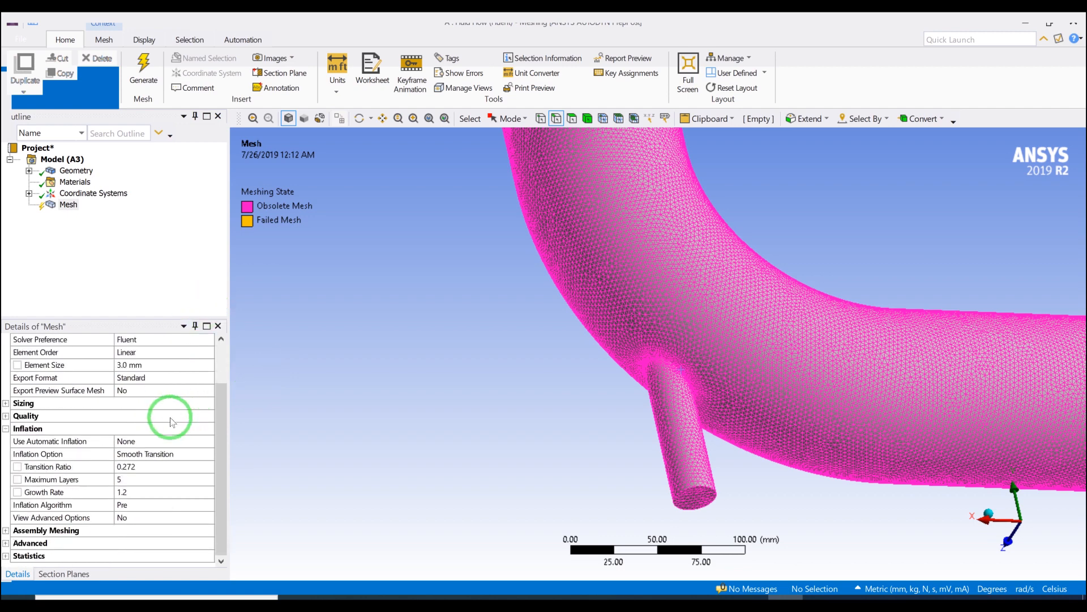
double_click(34, 529)
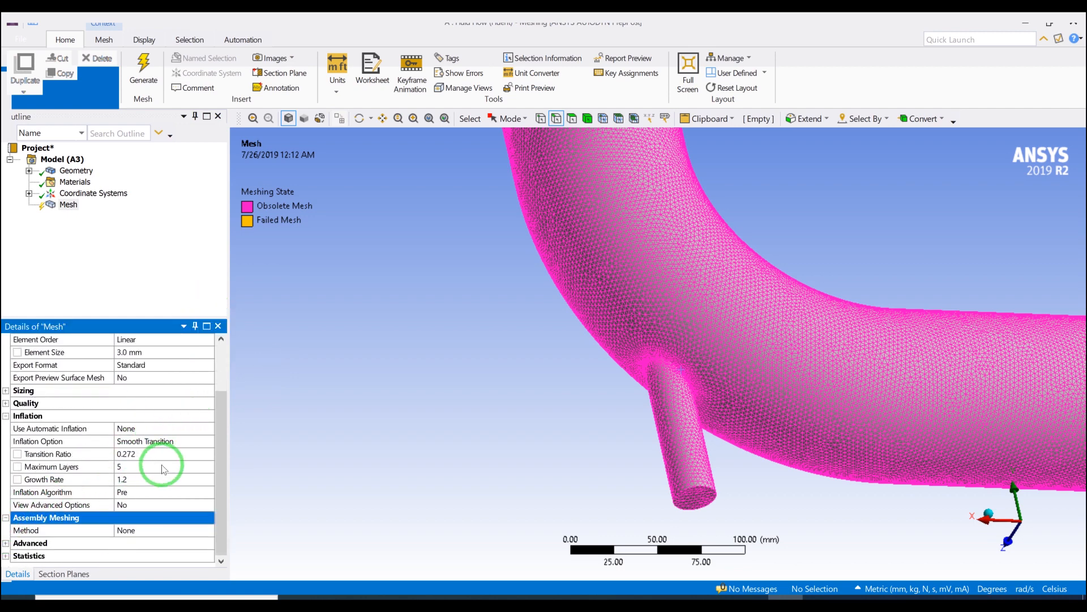
click(164, 531)
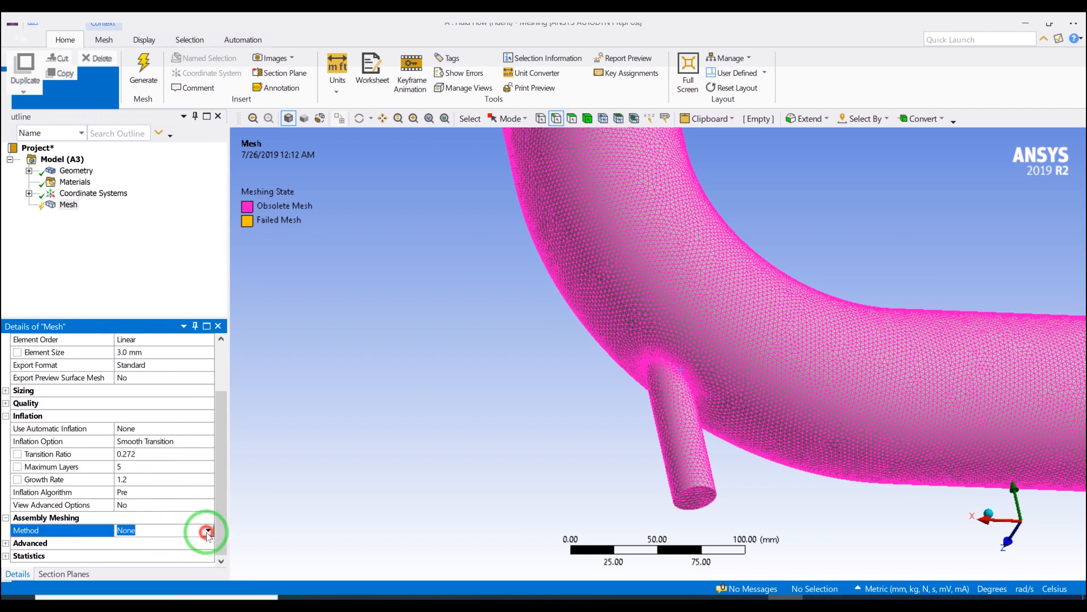
click(208, 531)
click(161, 554)
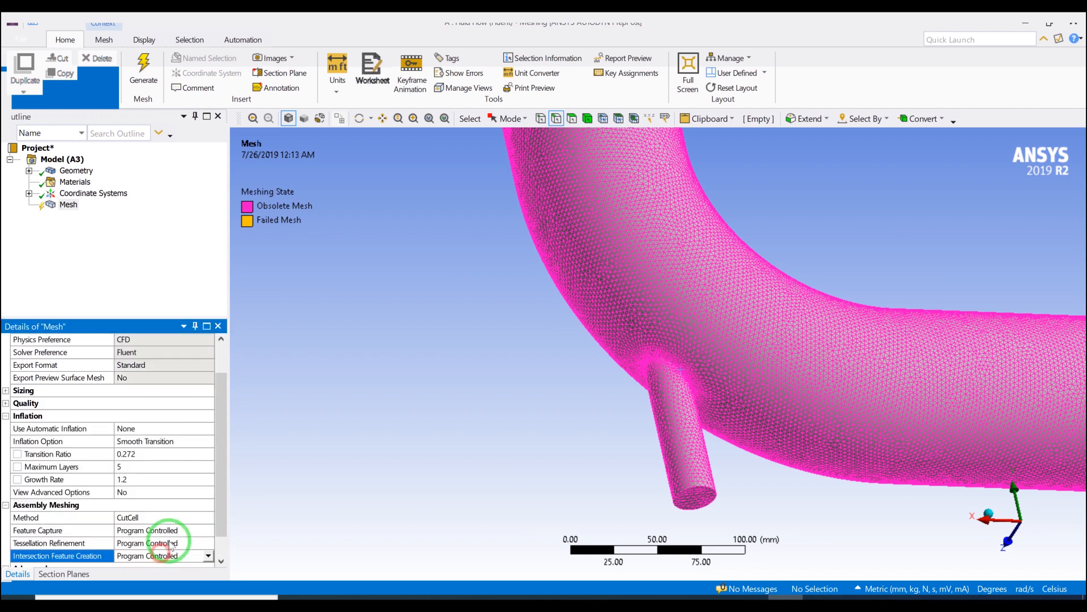
Generate the CutCell assembly mesh and inspect it along the elbow and the branch pipe.
right_click(73, 210)
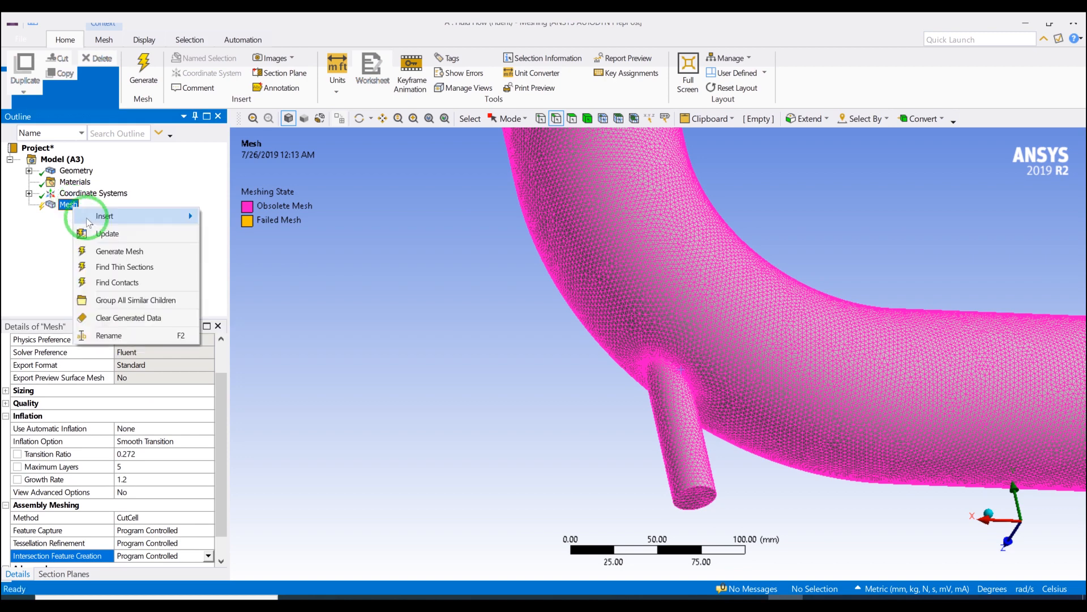
click(99, 253)
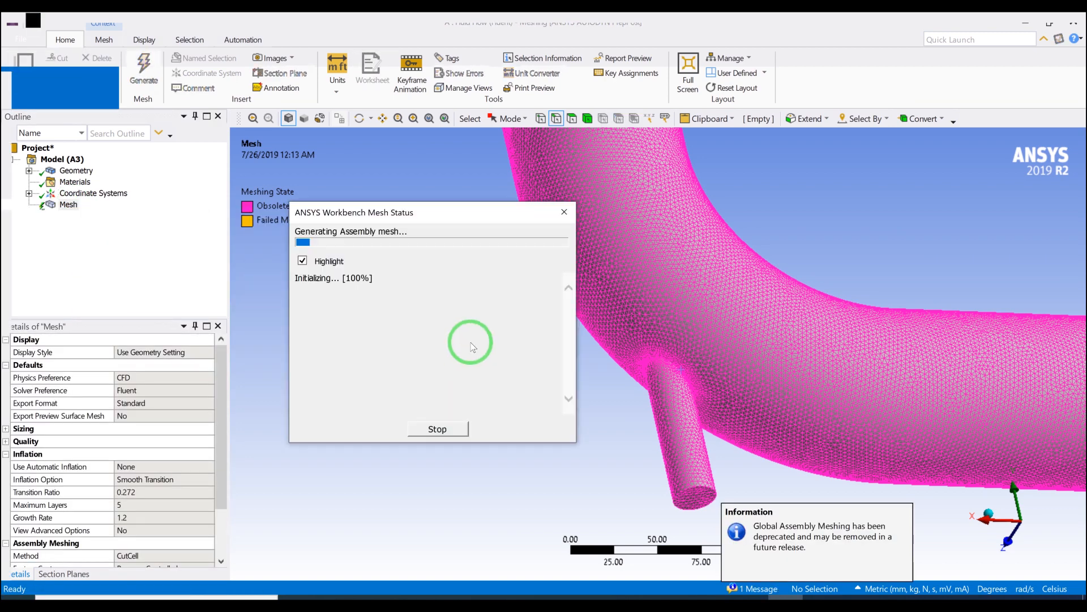
scroll(733, 328, down, 4)
middle_drag(721, 240, 702, 309)
scroll(644, 325, down, 3)
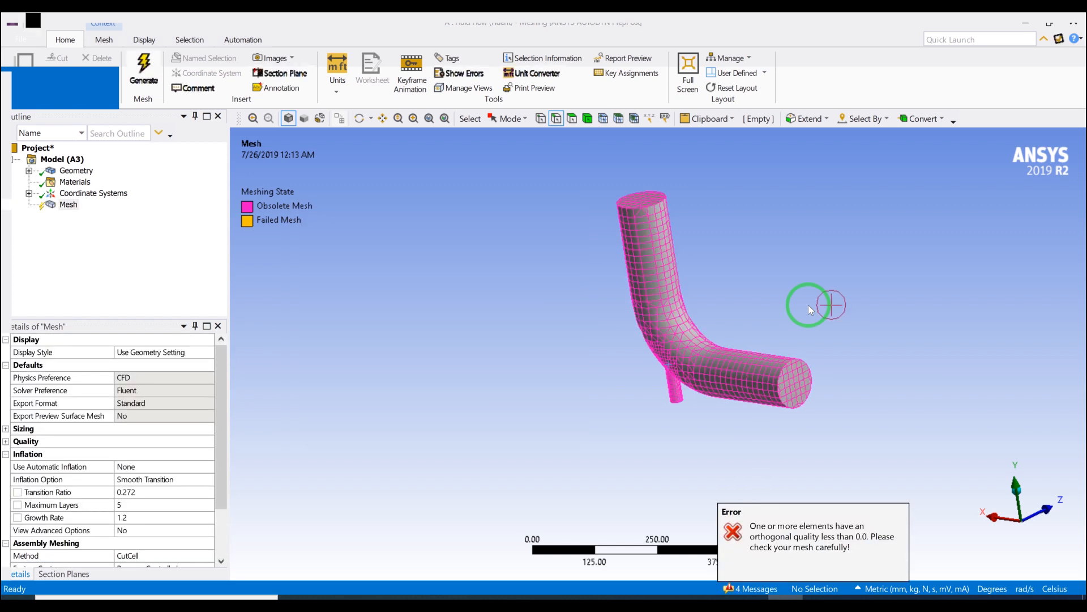
scroll(733, 419, up, 5)
scroll(731, 424, down, 3)
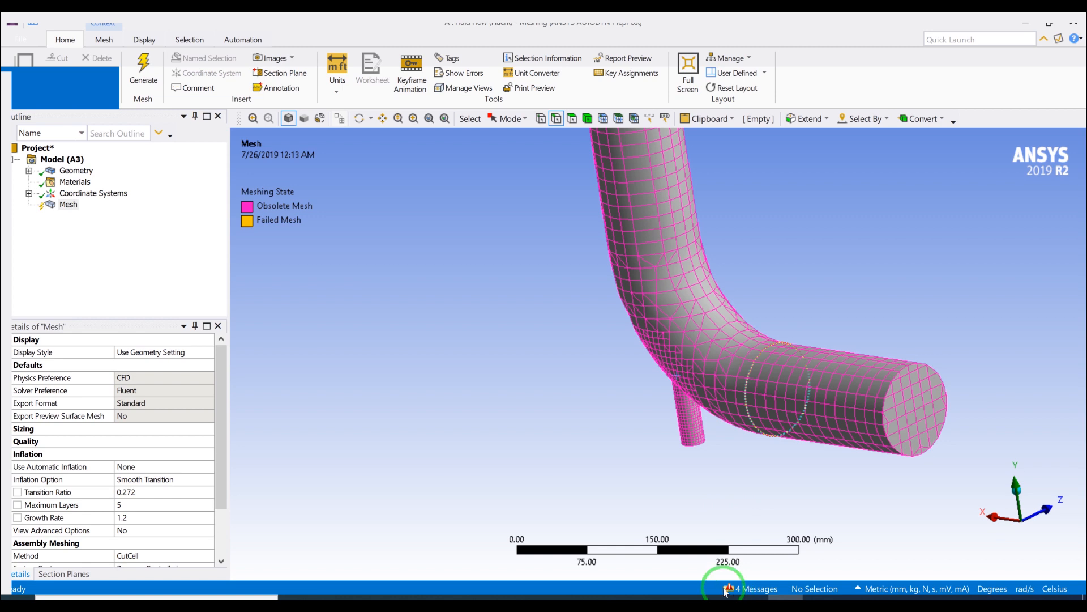
scroll(135, 437, down, 2)
scroll(134, 438, up, 2)
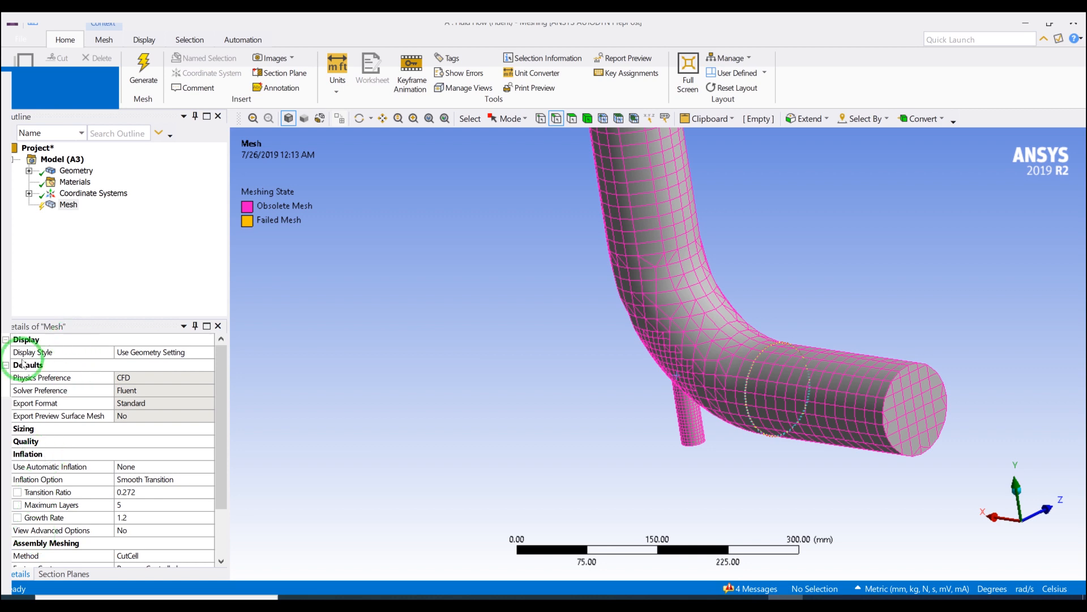
Set the mesh sizing's maximum size to 3.7008 mm and regenerate the CutCell mesh.
click(20, 429)
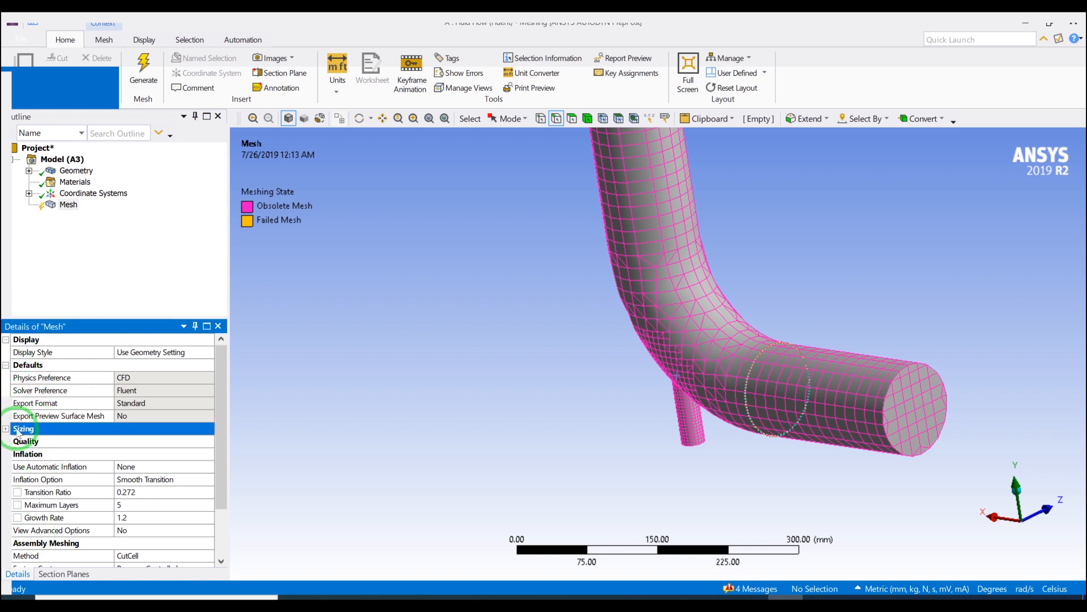
double_click(20, 429)
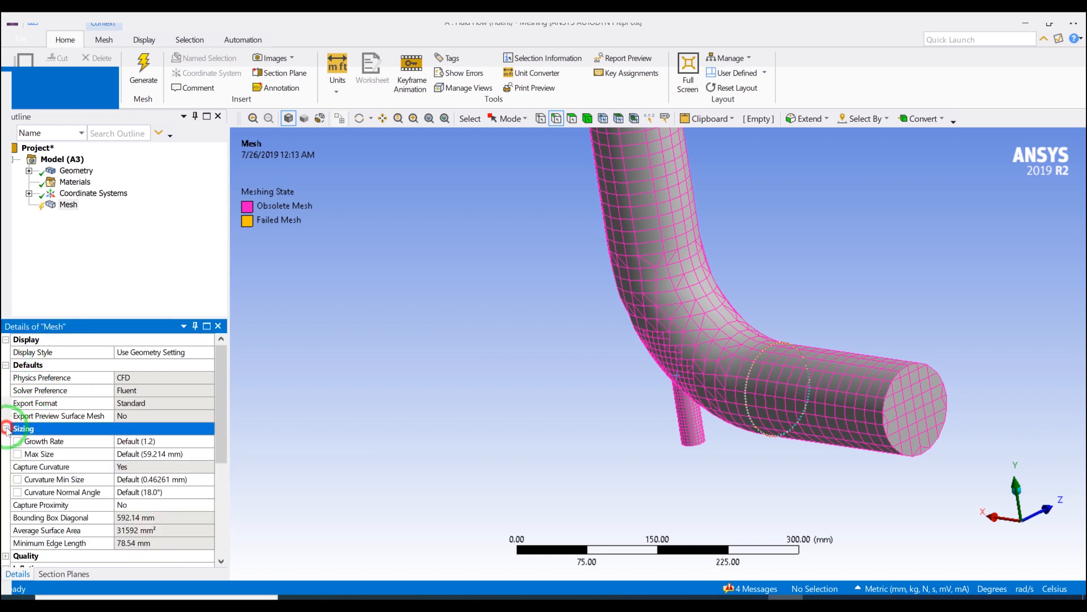
click(164, 454)
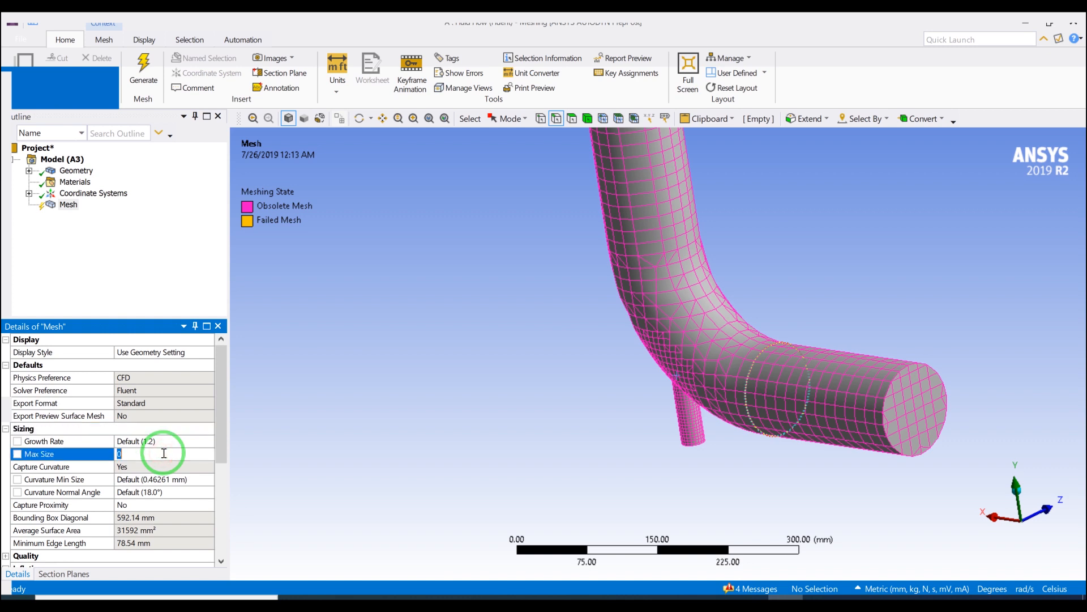
right_click(67, 205)
click(100, 242)
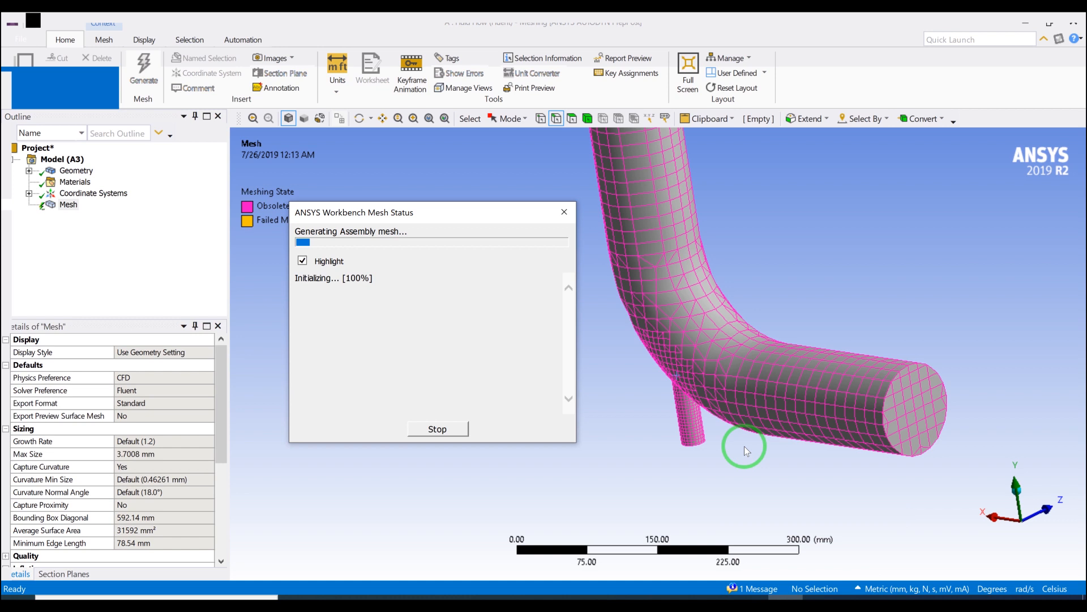
scroll(744, 447, down, 4)
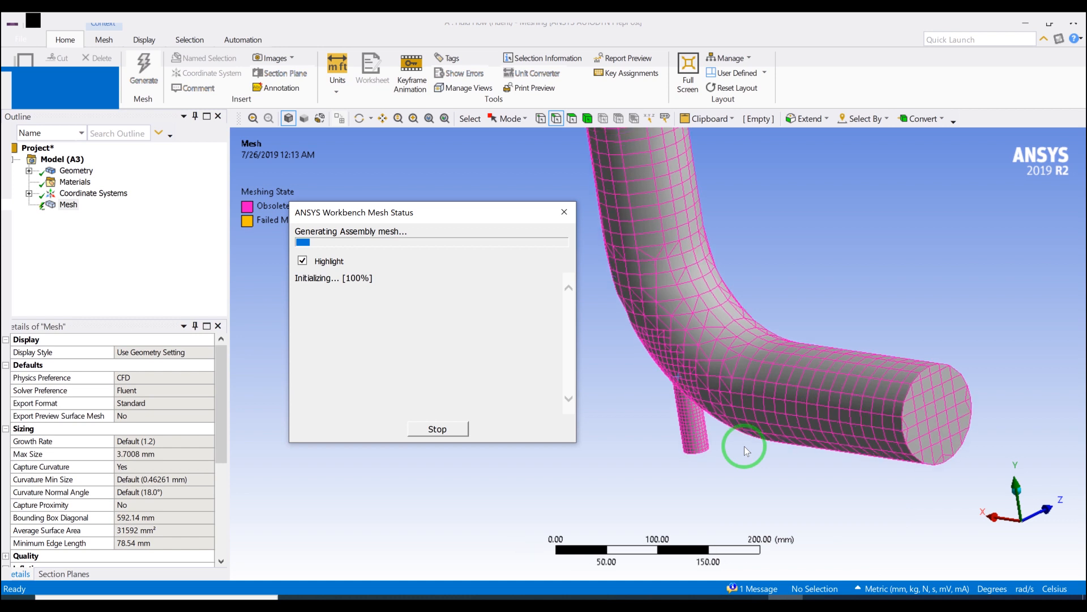
middle_drag(757, 449, 869, 425)
scroll(848, 436, up, 2)
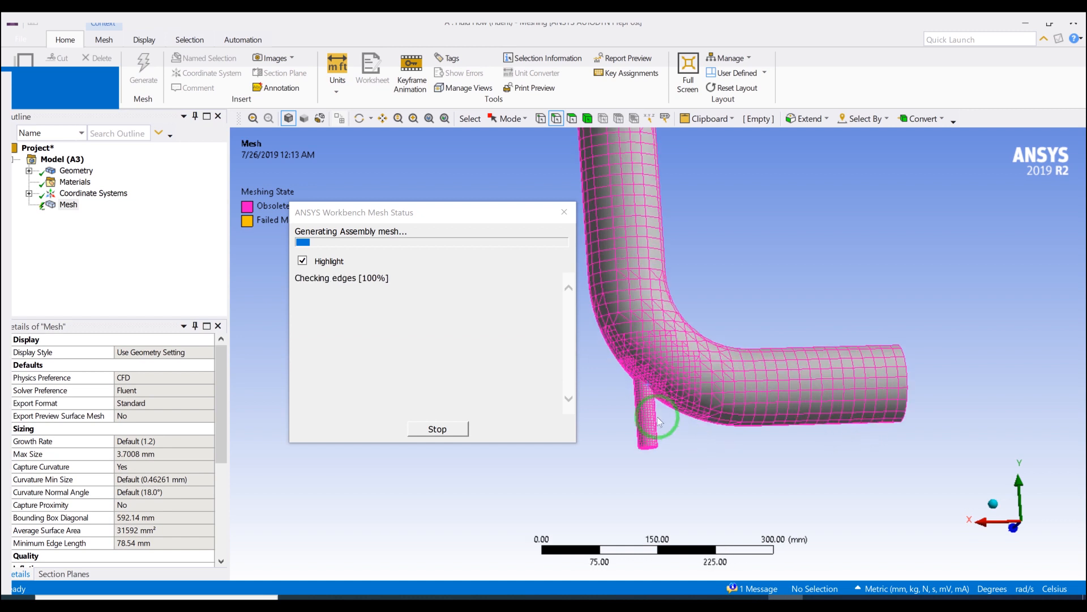
middle_drag(788, 321, 755, 347)
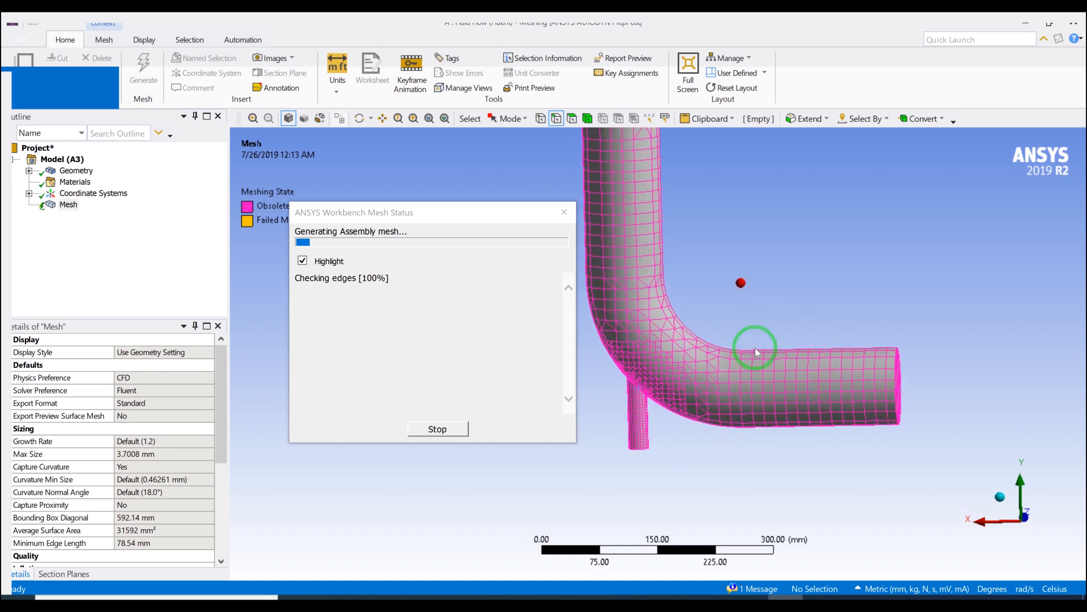
scroll(743, 388, up, 1)
mouse_move(657, 444)
middle_down()
mouse_move(711, 364)
mouse_move(757, 417)
mouse_move(692, 417)
mouse_move(658, 444)
middle_up()
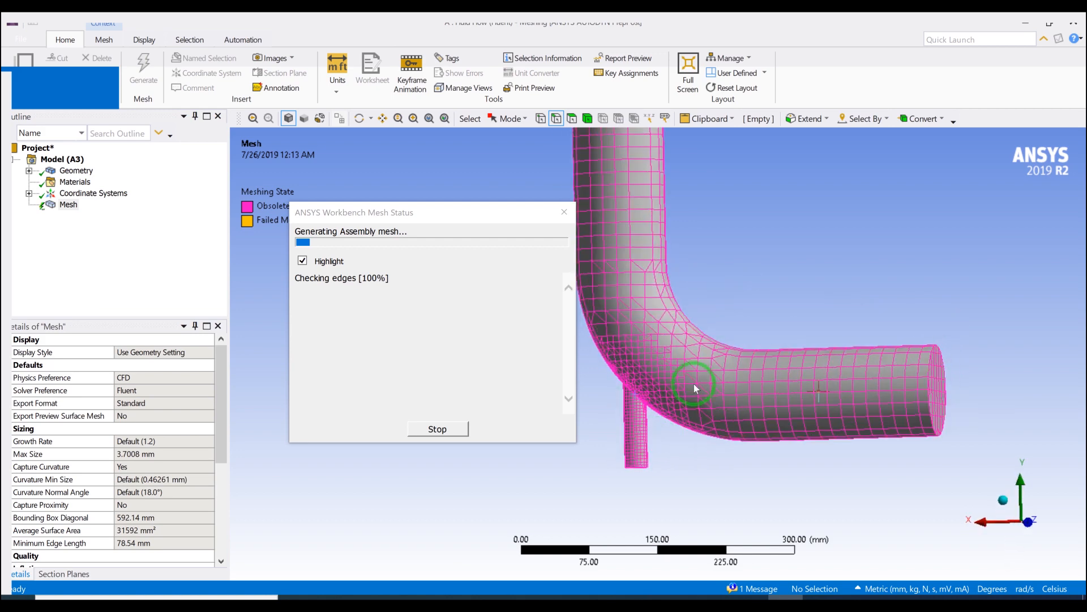
middle_drag(648, 413, 650, 388)
scroll(646, 371, up, 2)
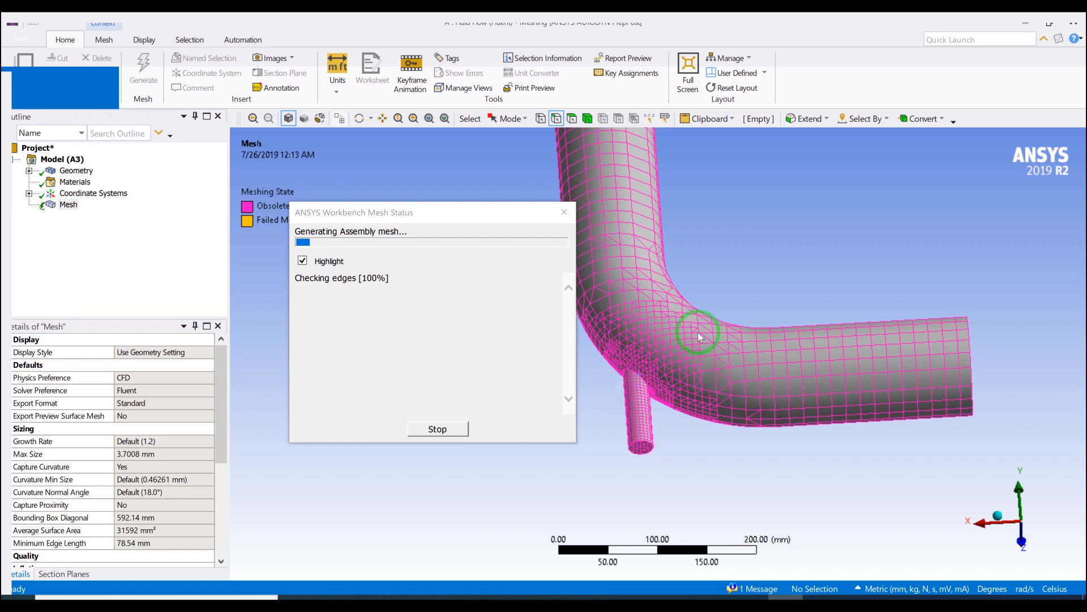
scroll(815, 300, down, 3)
middle_drag(790, 267, 696, 330)
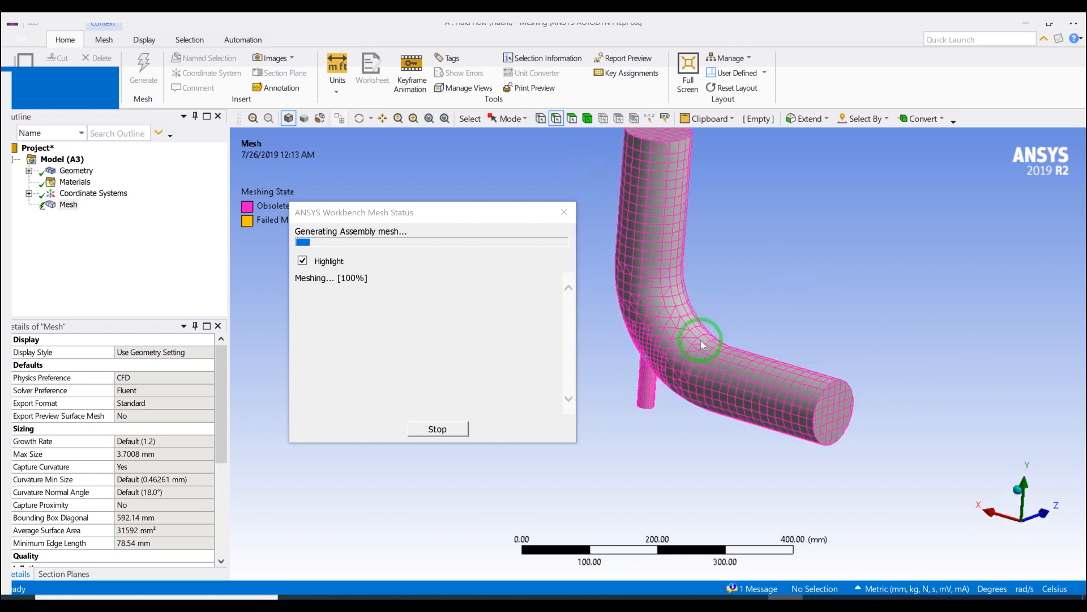
scroll(701, 344, down, 1)
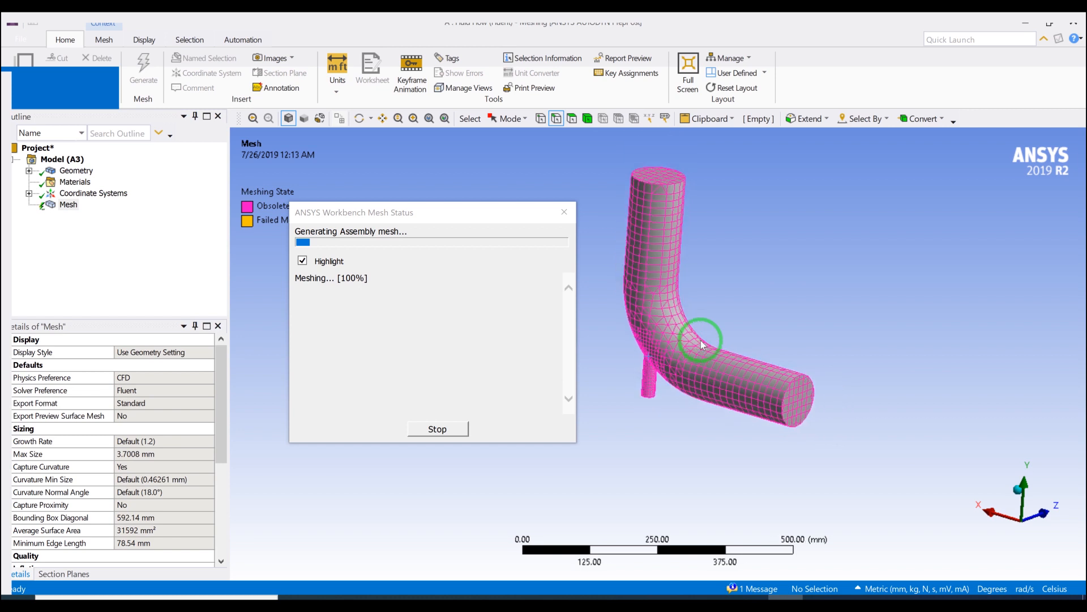
middle_drag(731, 321, 716, 291)
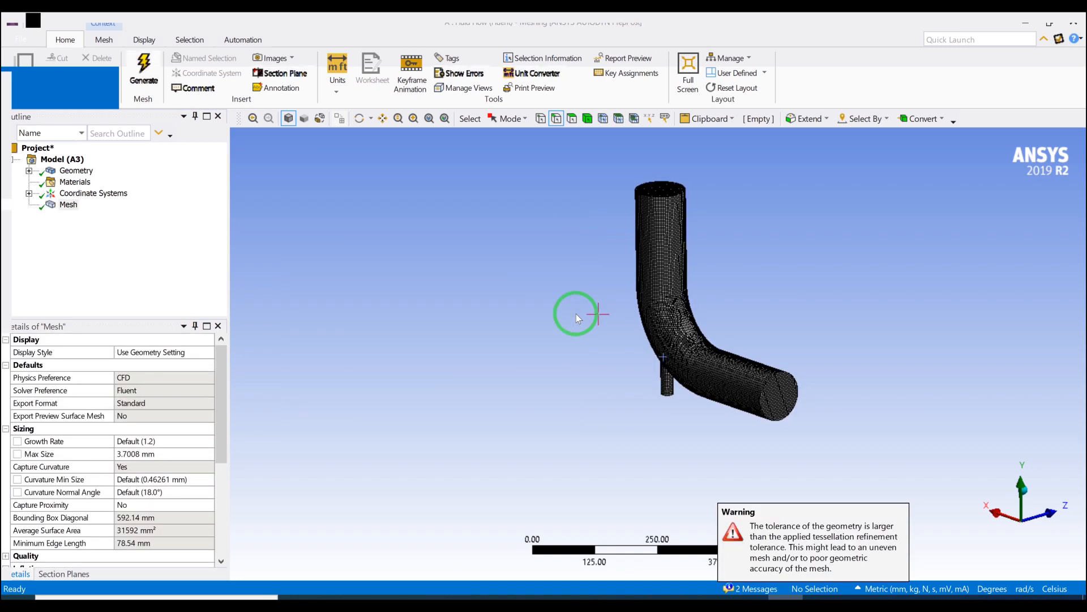
Examine the regenerated CutCell mesh on the pipe's end face, around the bend and at the small branch, and review the mesh settings.
scroll(759, 408, up, 2)
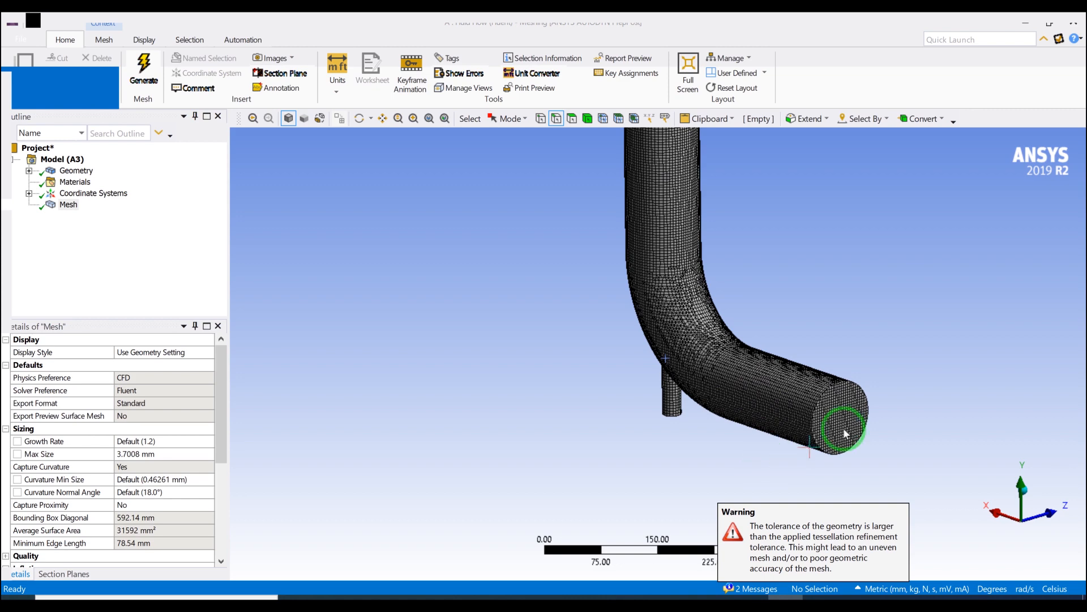
scroll(844, 421, up, 3)
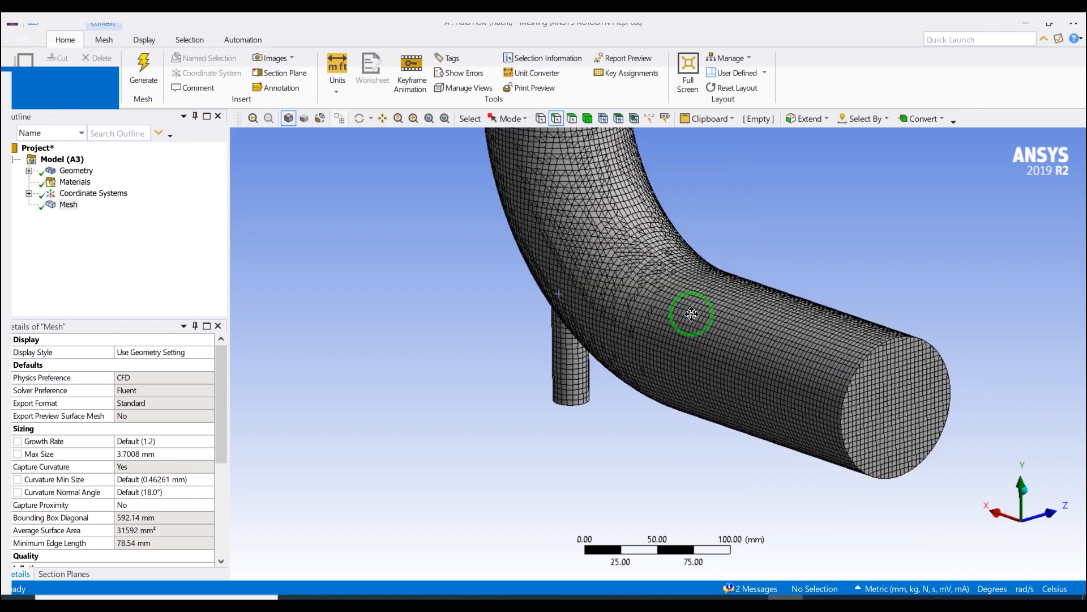
scroll(759, 350, up, 2)
middle_drag(806, 334, 788, 321)
scroll(787, 321, down, 4)
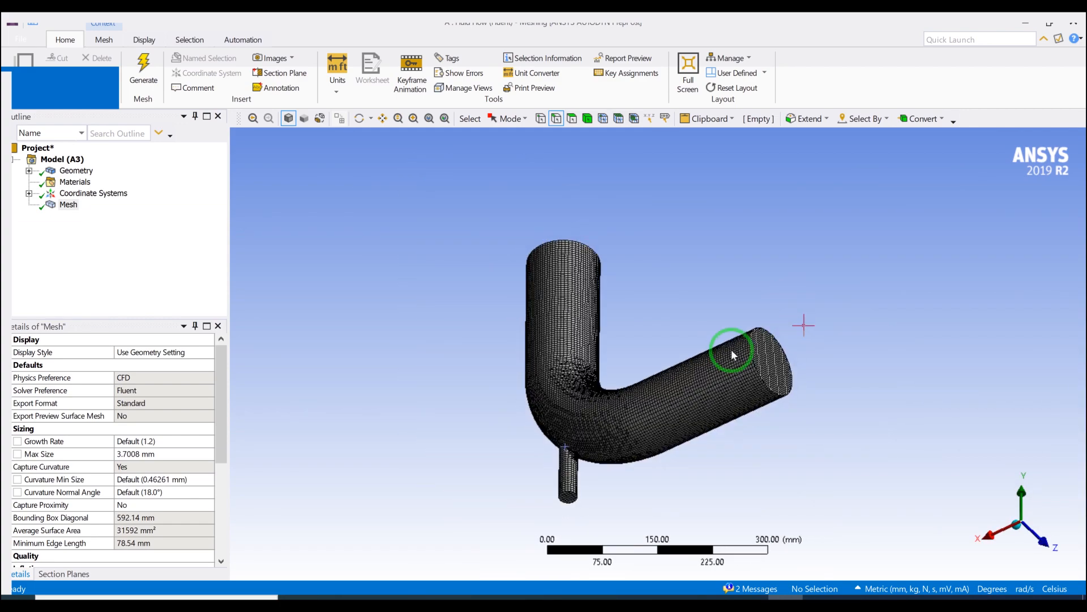
ctrl+middle_drag(730, 415, 762, 323)
scroll(763, 323, up, 6)
scroll(513, 466, down, 3)
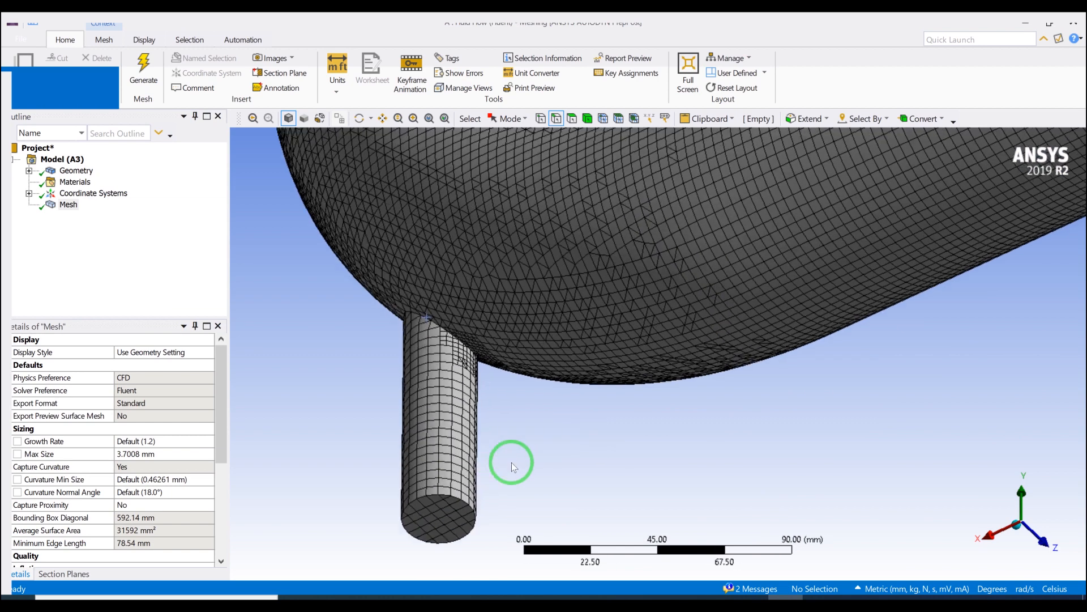
scroll(130, 462, down, 5)
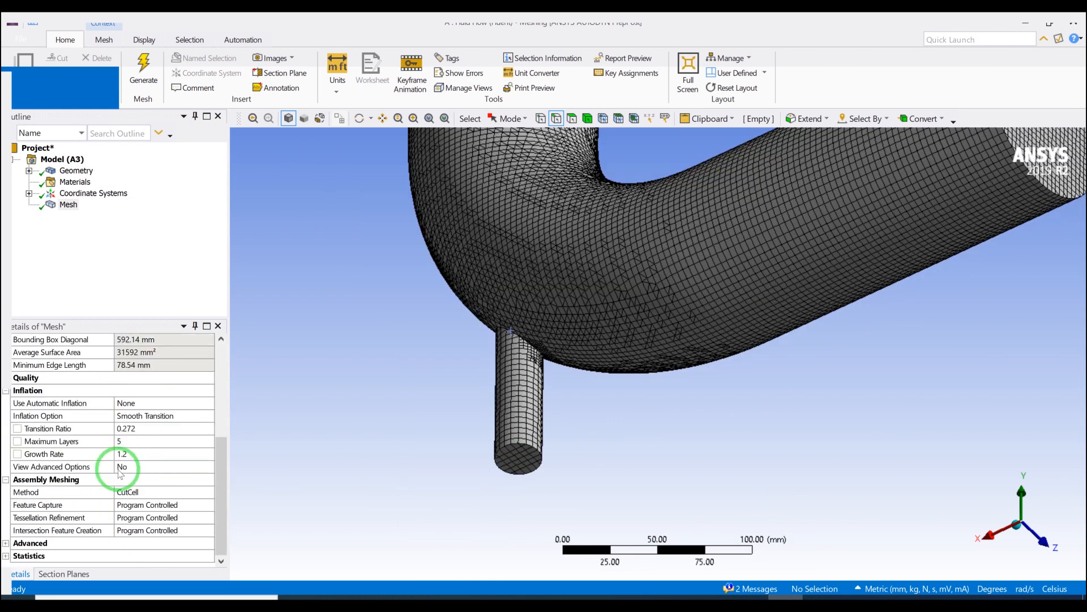
Display the Aspect Ratio mesh metric, enlarge its chart and review the CutCell mesh's aspect ratio statistics.
click(5, 392)
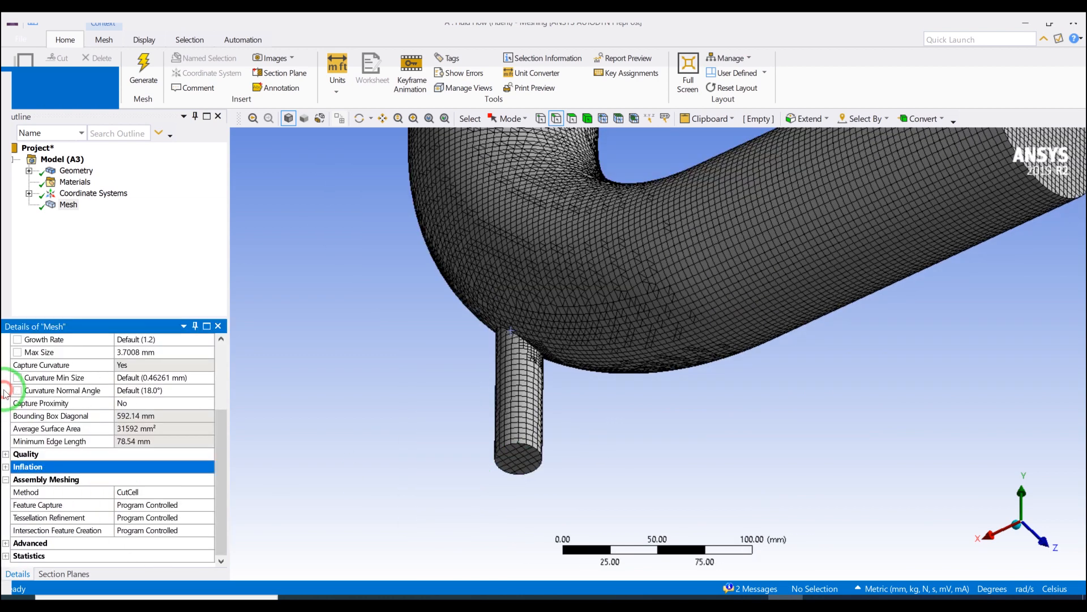
click(5, 479)
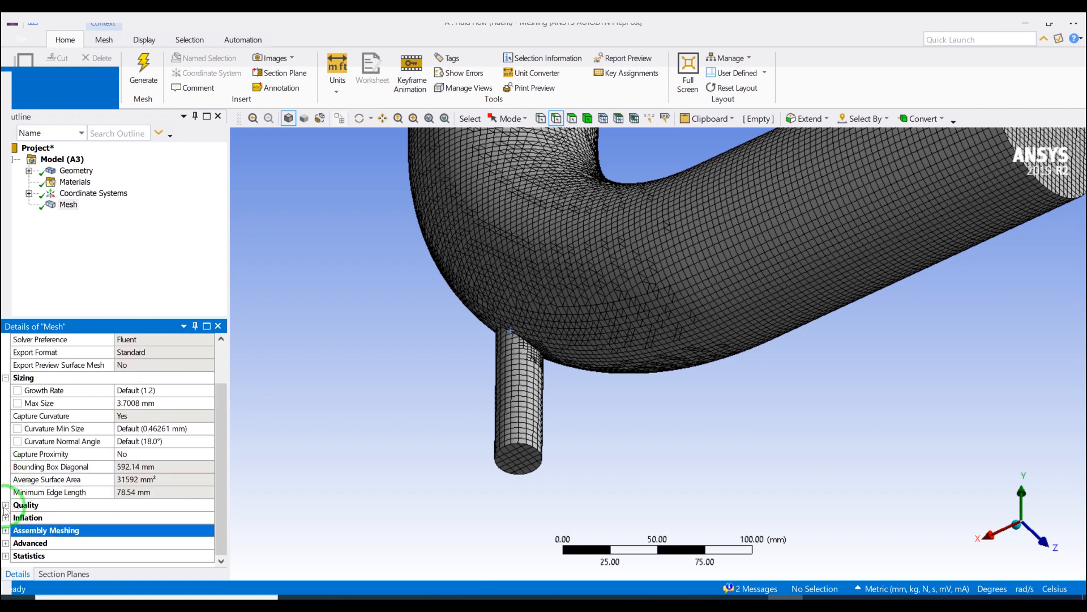
click(5, 505)
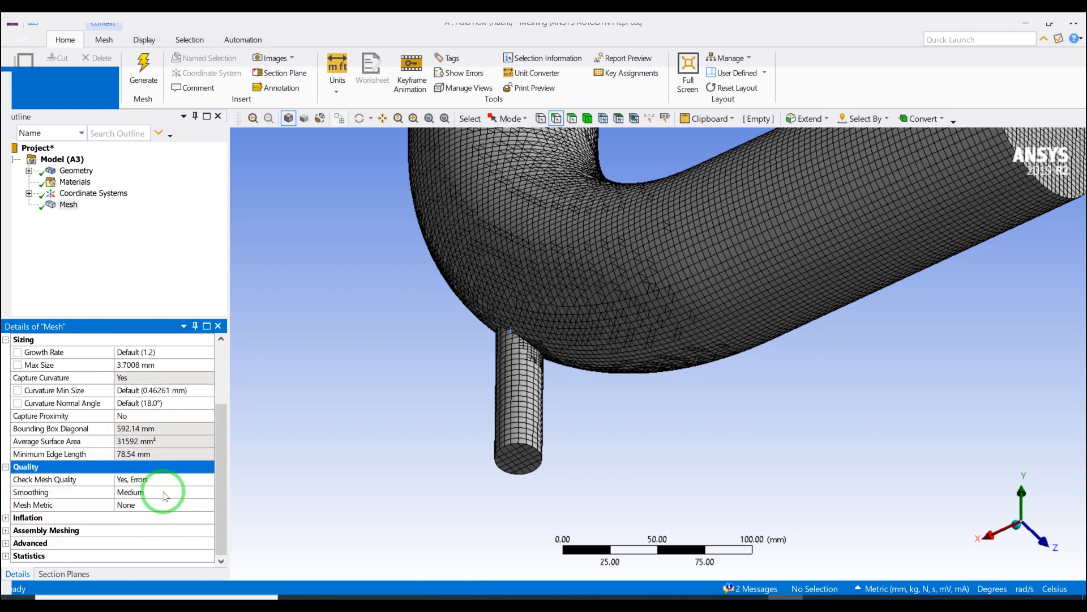
click(164, 505)
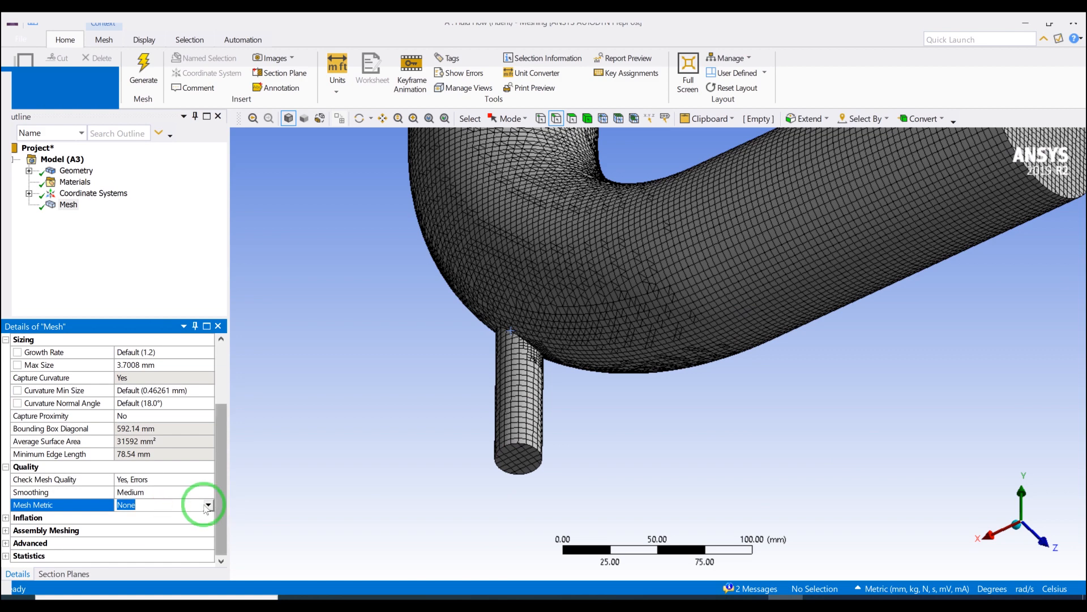
click(208, 505)
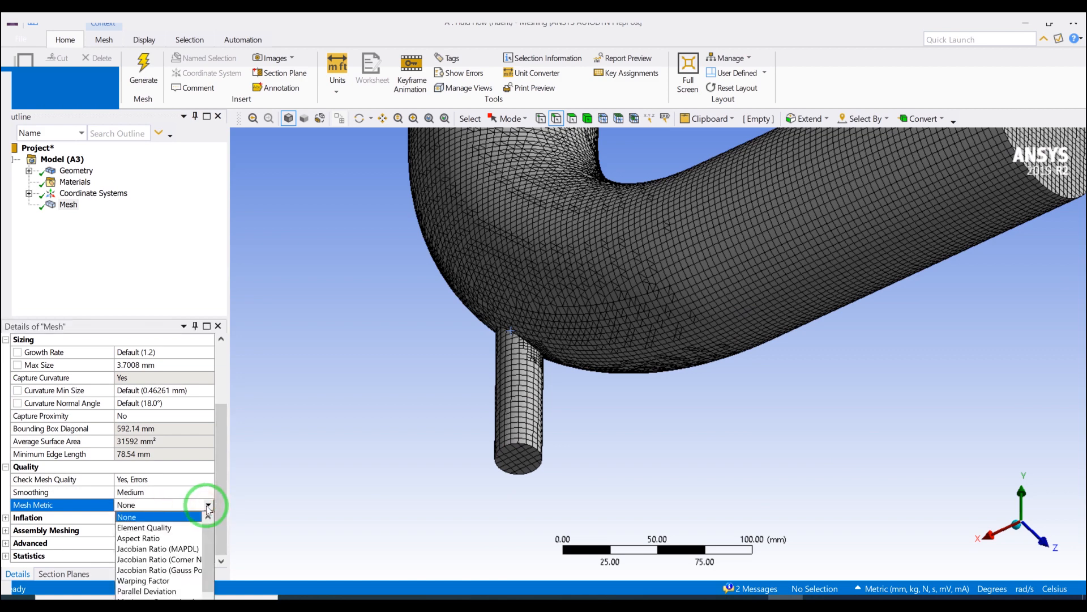
click(172, 538)
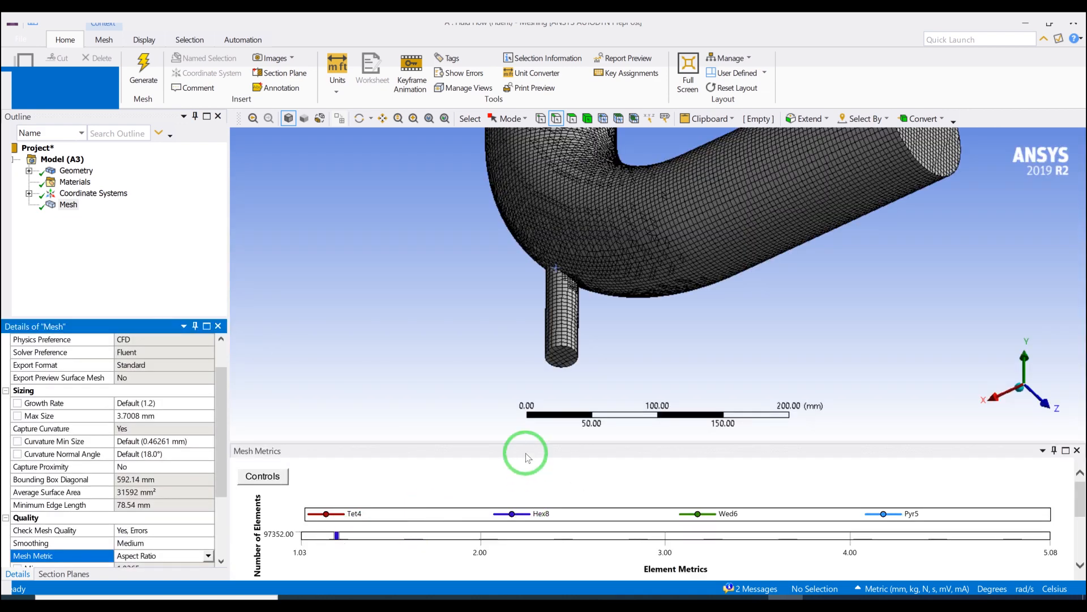
drag(522, 442, 656, 306)
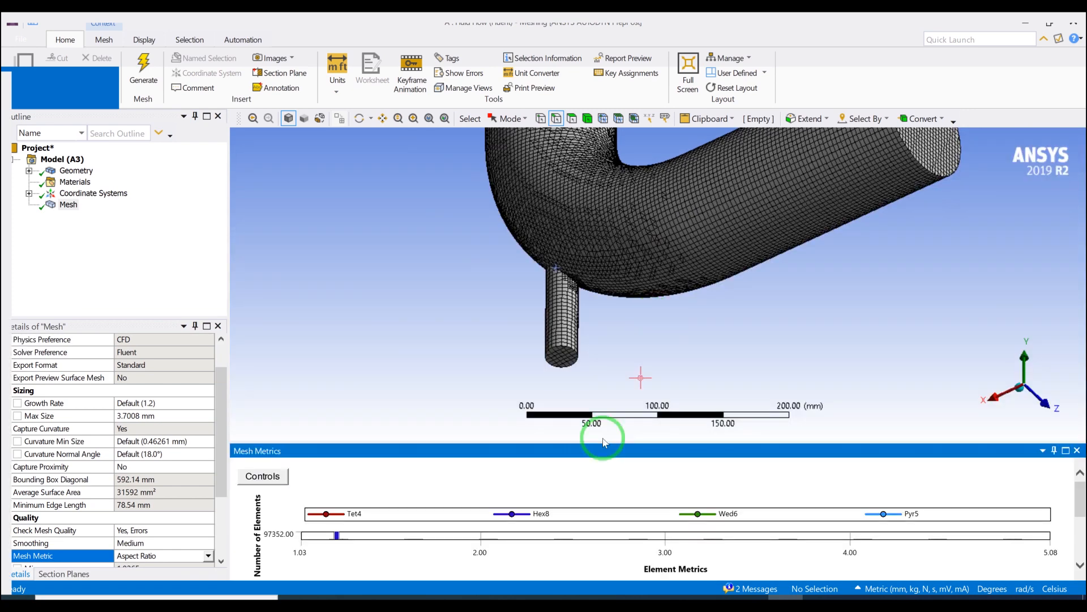
drag(595, 450, 589, 391)
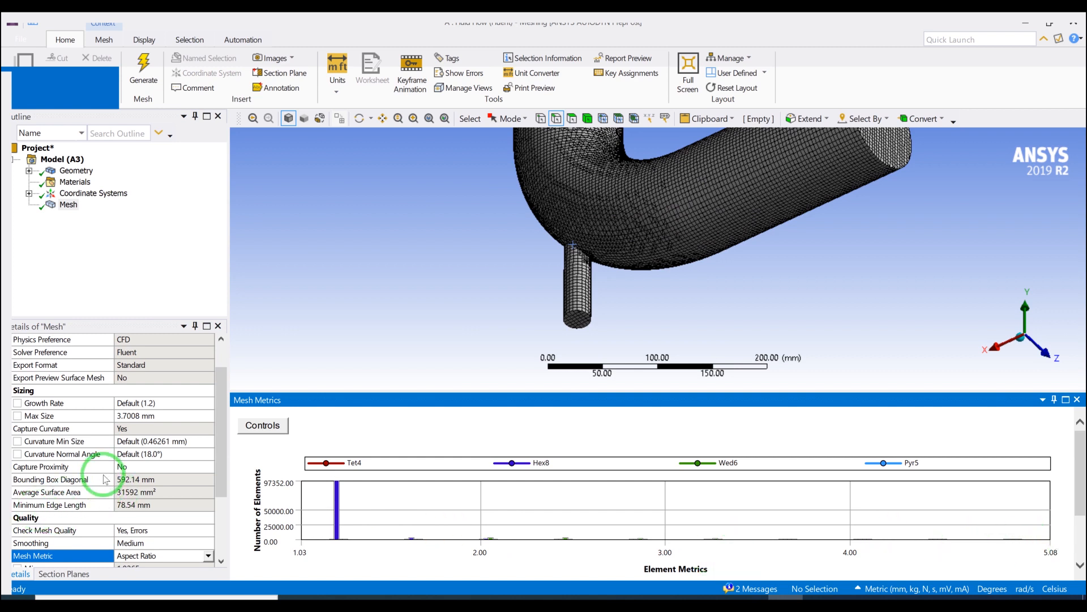
scroll(106, 479, down, 3)
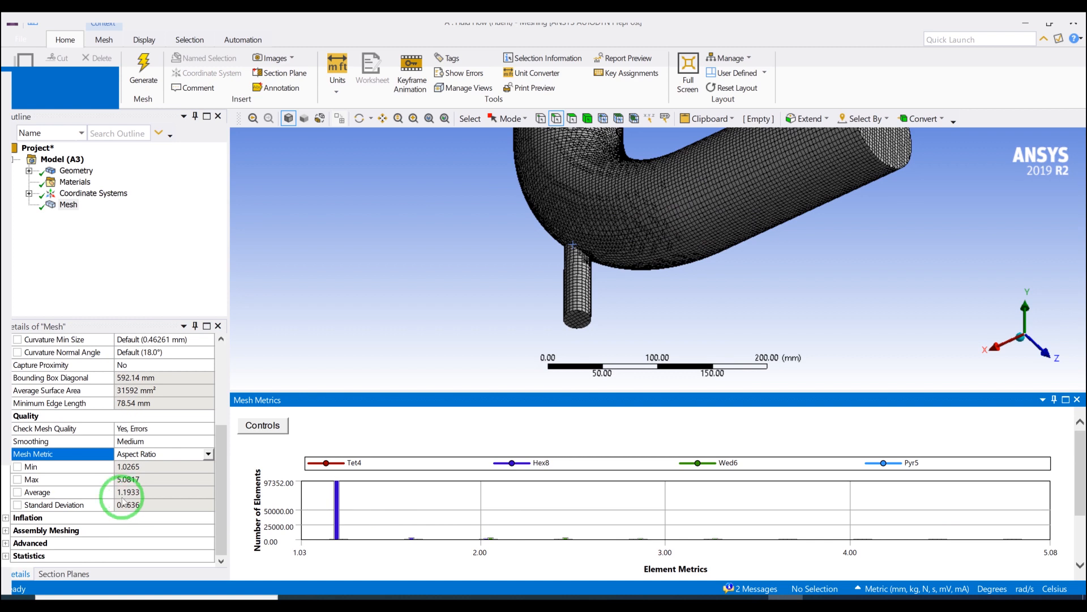
Review the CutCell mesh's Skewness metric and its Orthogonal Quality metric.
click(209, 453)
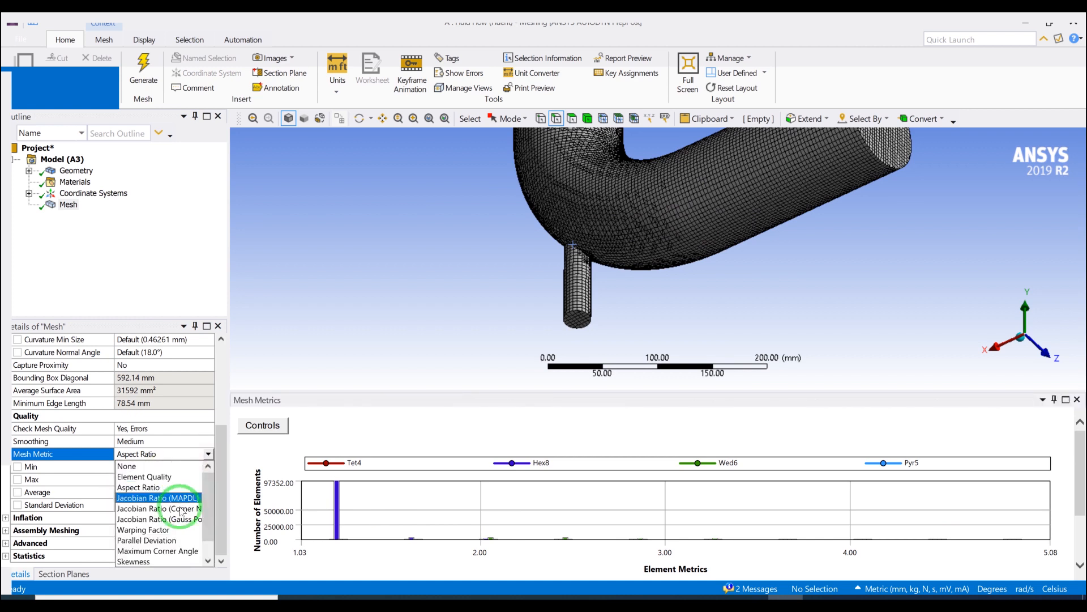
click(164, 561)
scroll(163, 530, down, 3)
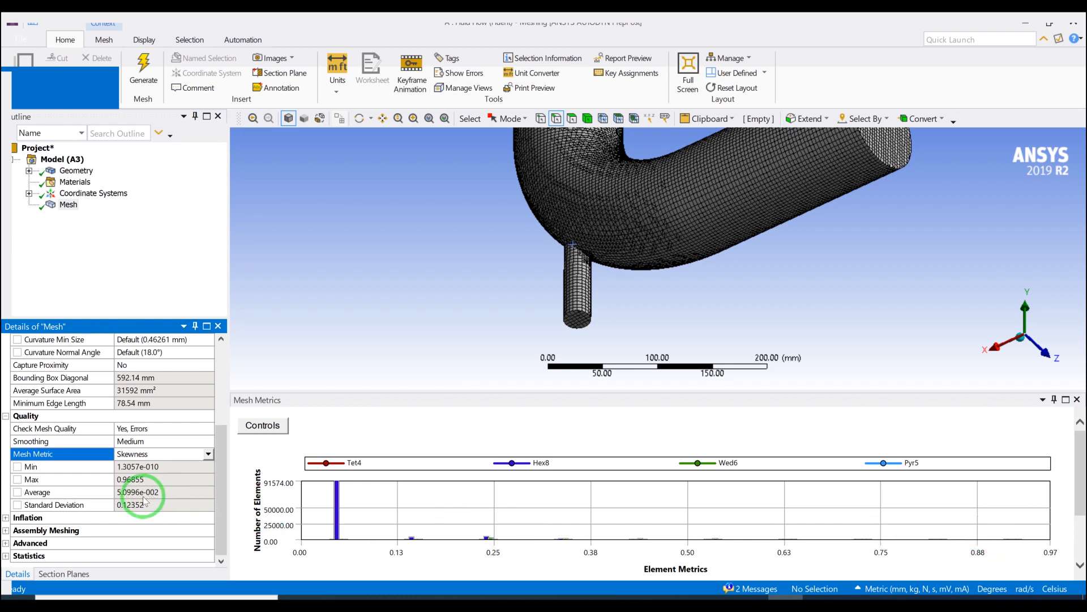
click(208, 453)
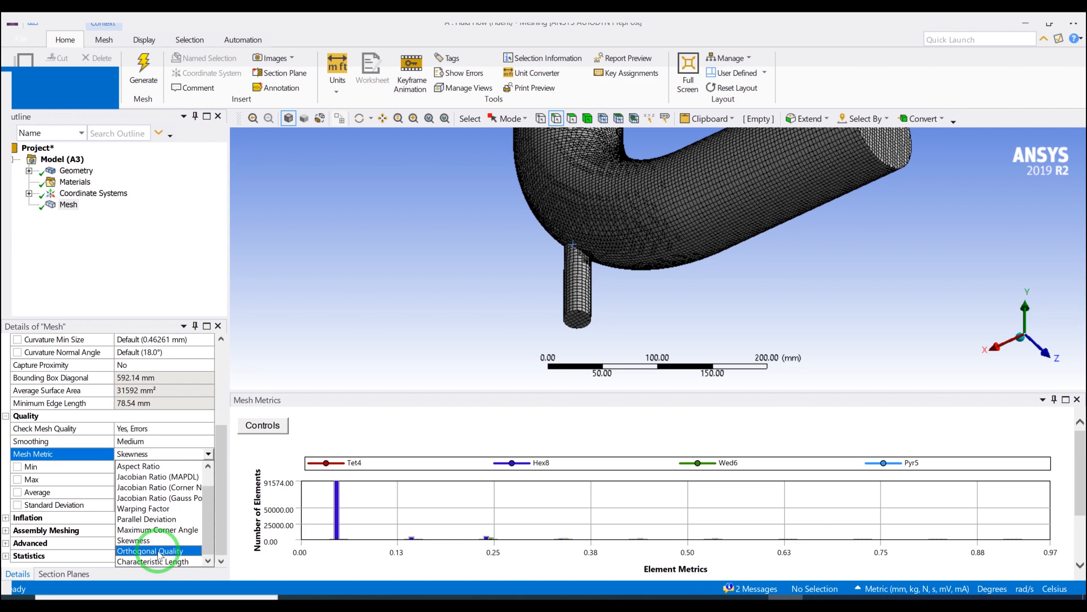
click(160, 550)
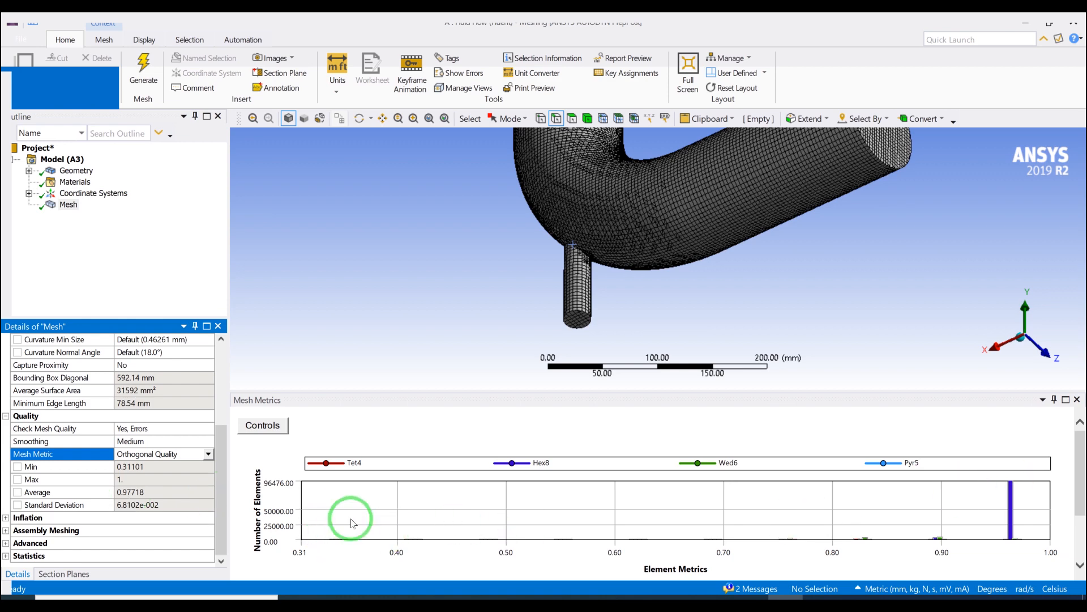
Examine the whole CutCell-meshed elbow and branch pipe in the XY plane, looking along the Z axis.
scroll(647, 328, down, 3)
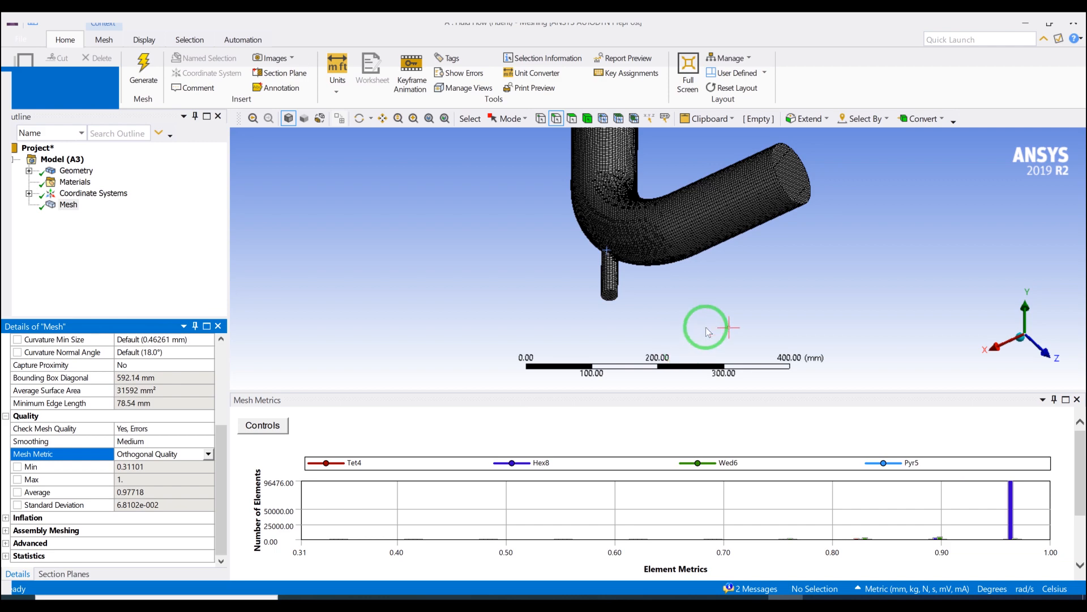
scroll(753, 260, down, 2)
middle_drag(759, 213, 566, 226)
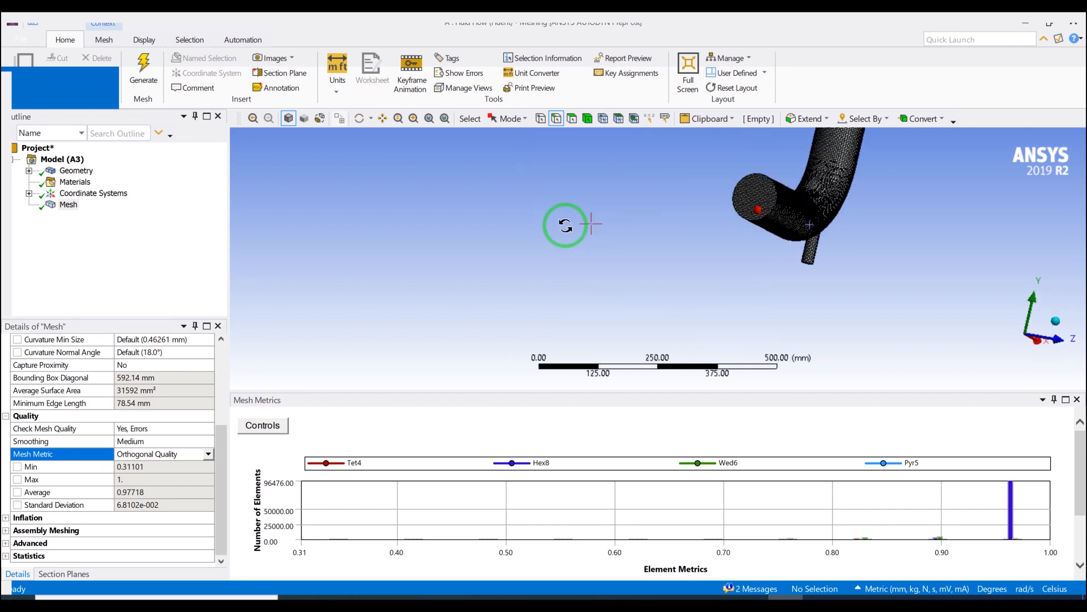
click(1051, 345)
scroll(920, 264, up, 2)
scroll(918, 244, down, 5)
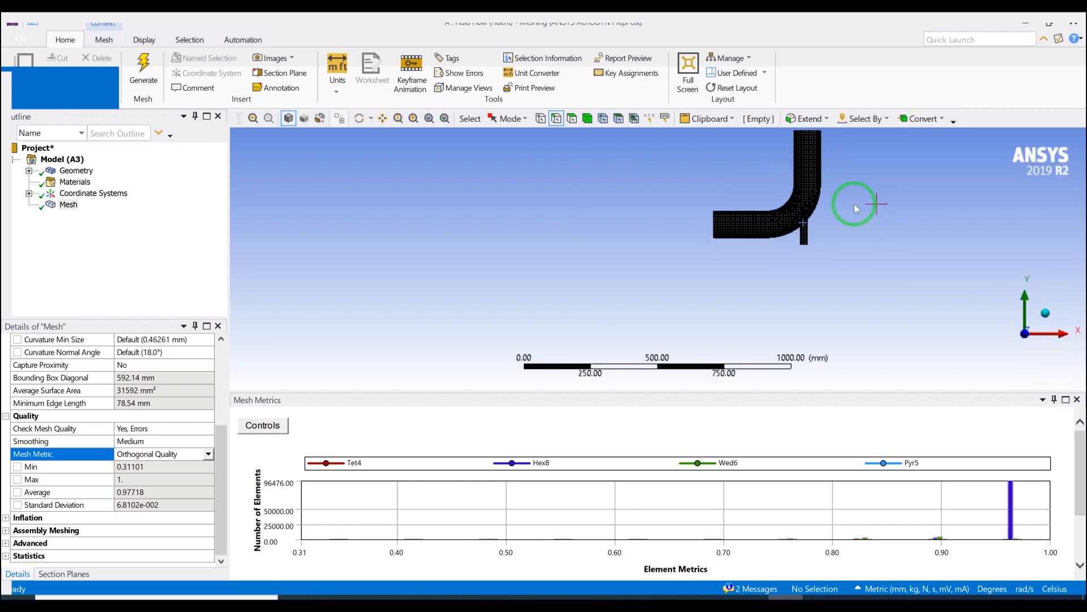
scroll(782, 243, up, 3)
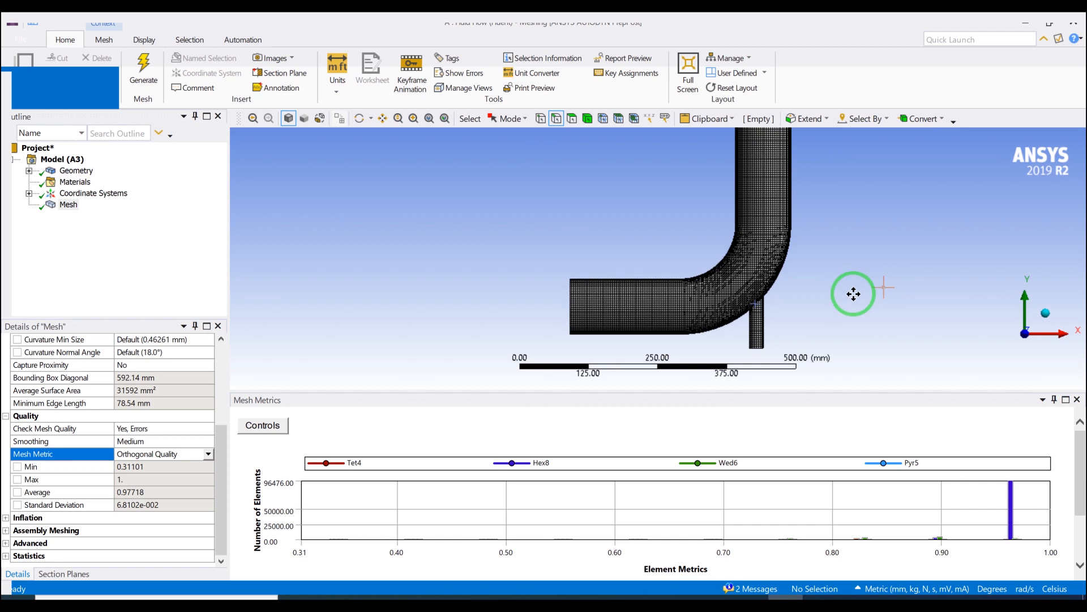
ctrl+middle_drag(854, 294, 811, 298)
scroll(814, 298, up, 1)
scroll(816, 305, down, 2)
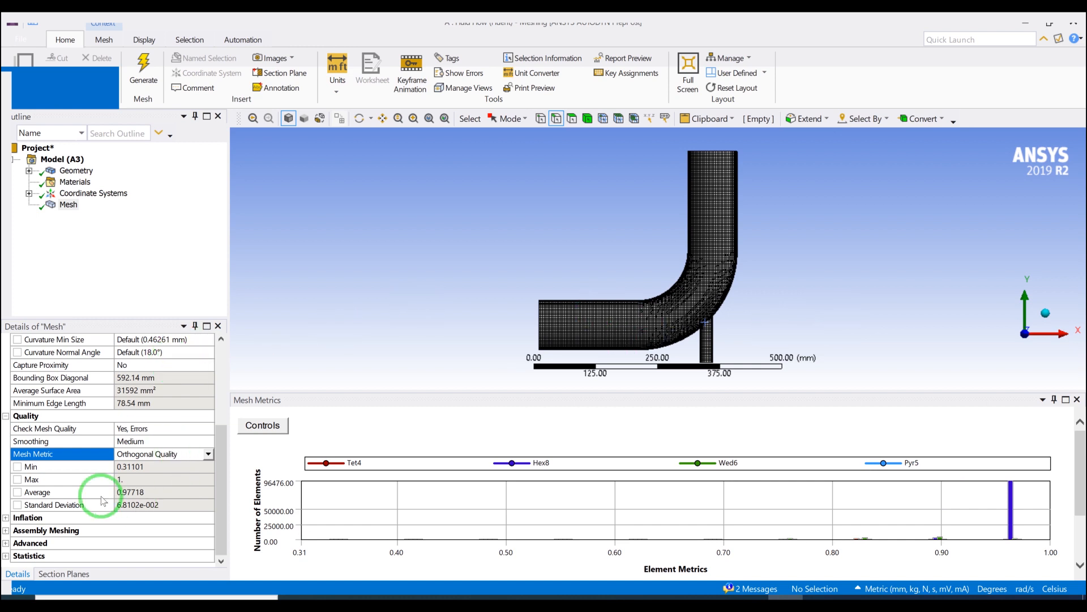
Set the assembly meshing method to None.
click(7, 531)
click(187, 491)
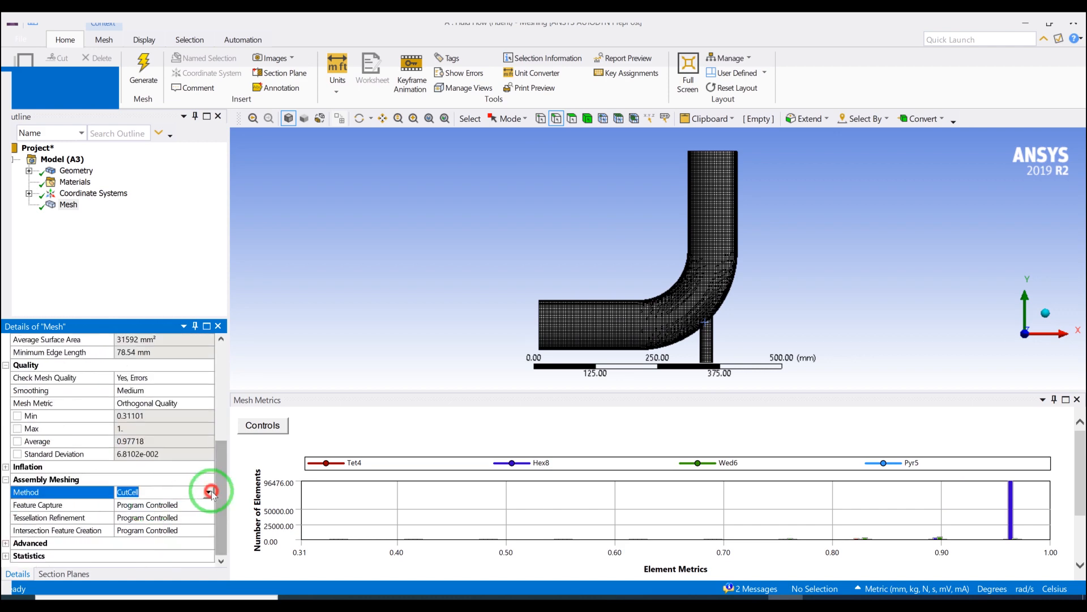
click(211, 492)
click(175, 504)
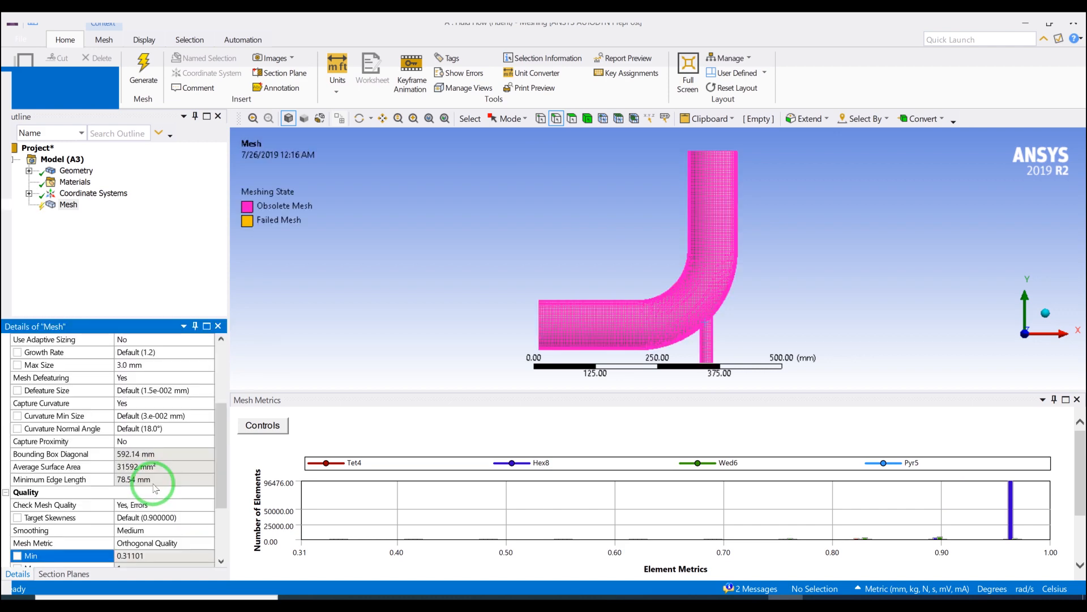
Set the mesh's automatic inflation to Program Controlled.
scroll(156, 489, down, 2)
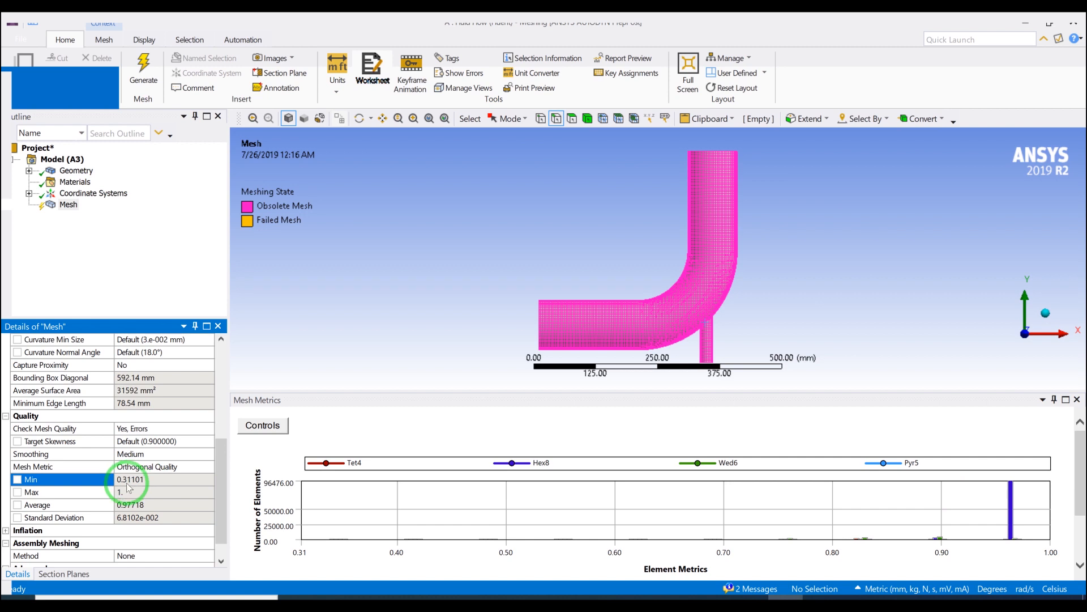
scroll(156, 488, down, 2)
click(6, 504)
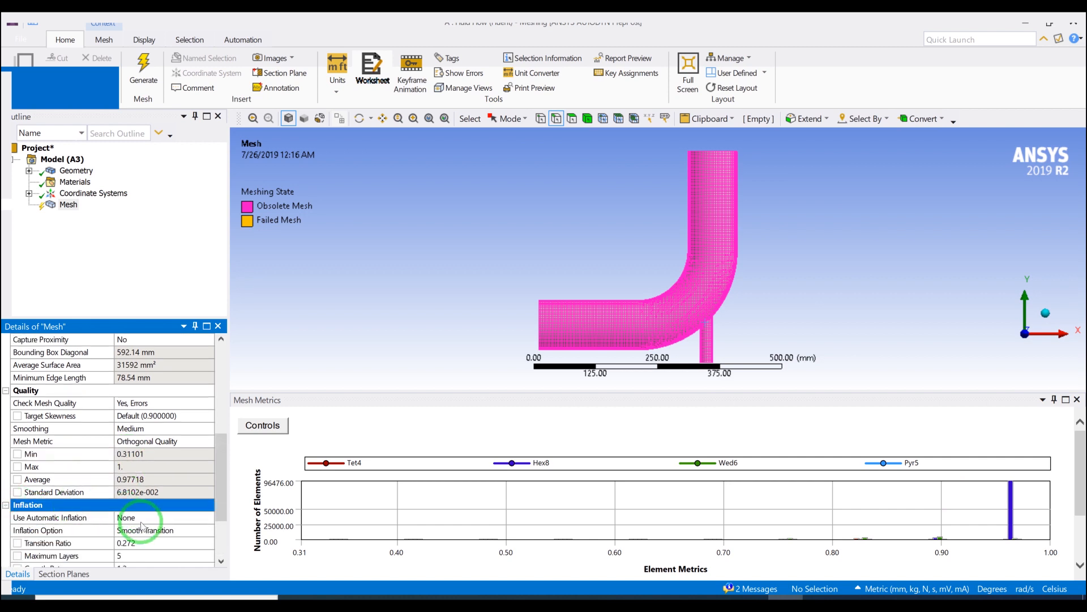
click(158, 518)
click(196, 521)
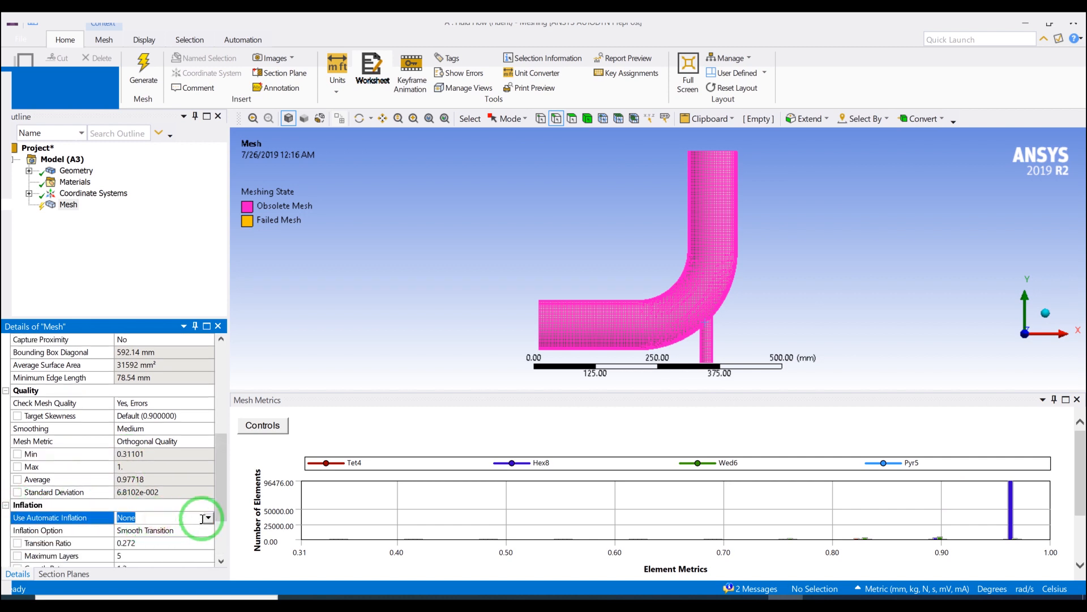
click(181, 541)
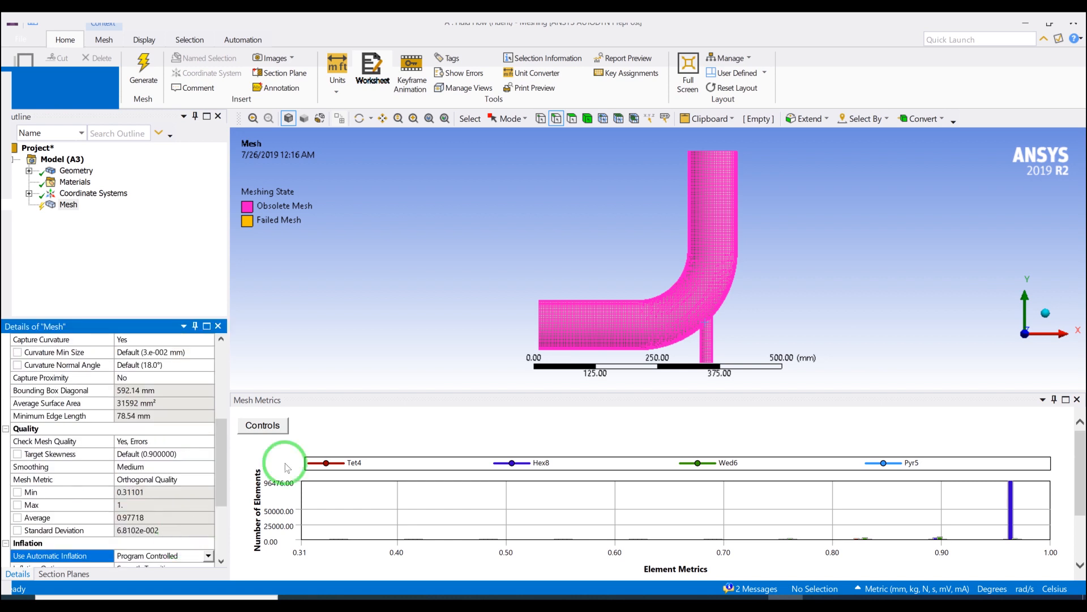
Generate the elbow mesh with the program-controlled inflation.
right_click(66, 205)
click(113, 253)
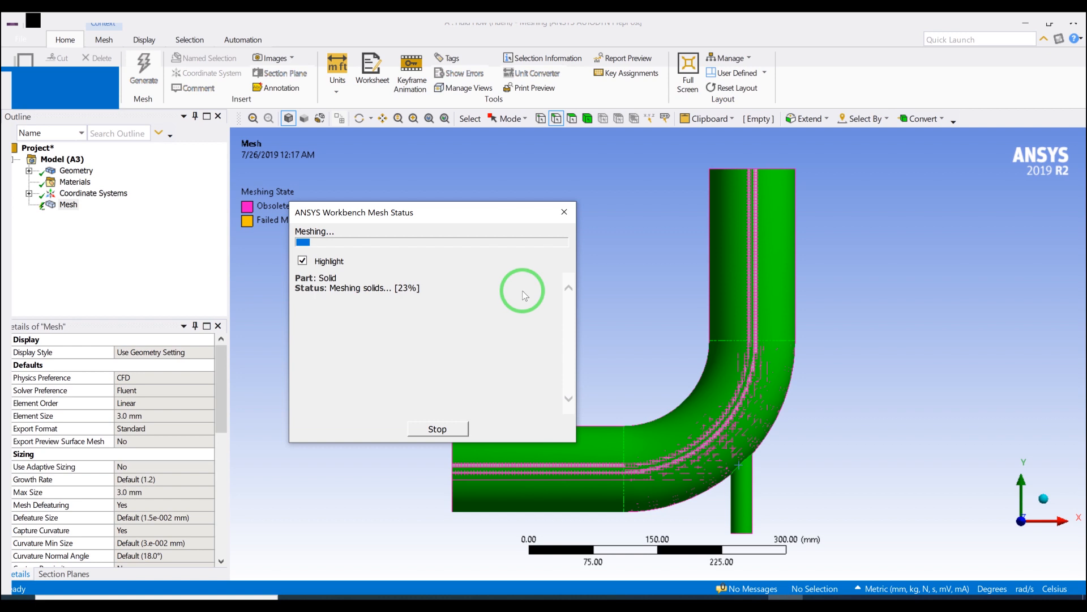
scroll(623, 329, down, 3)
drag(648, 354, 696, 375)
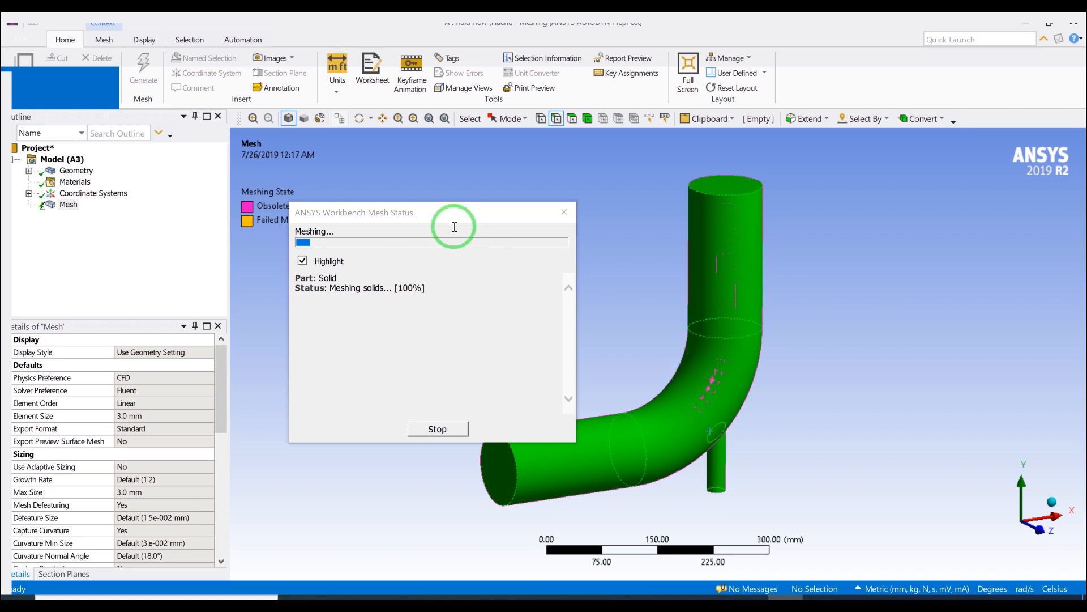
drag(437, 206, 470, 169)
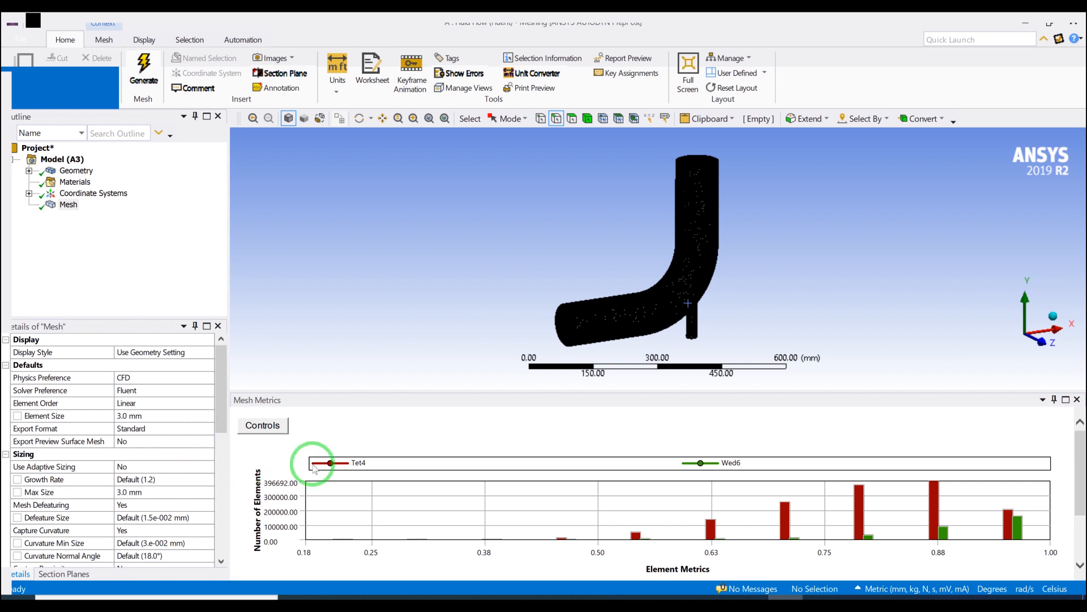
Review the new mesh's orthogonal quality and its node and element statistics, and close the mesh metrics chart.
scroll(154, 452, down, 1)
scroll(154, 452, down, 7)
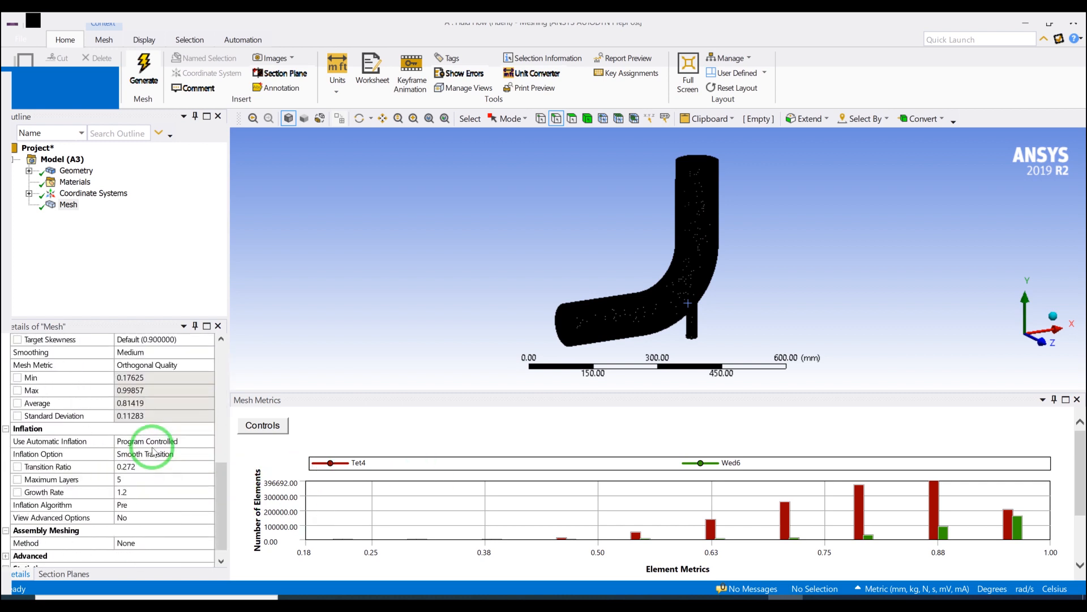
click(5, 429)
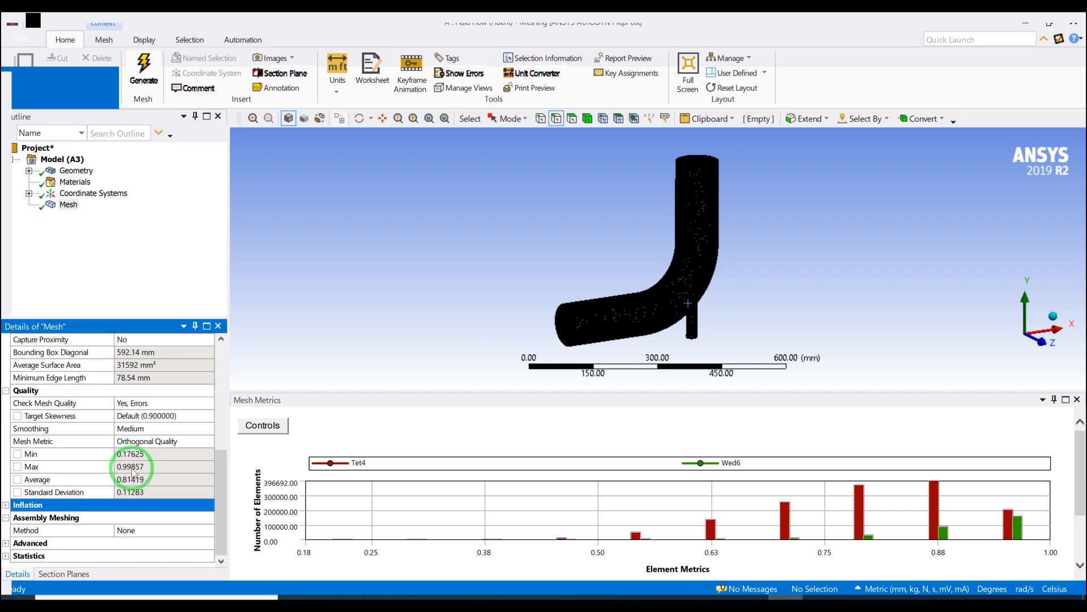
click(6, 391)
click(5, 556)
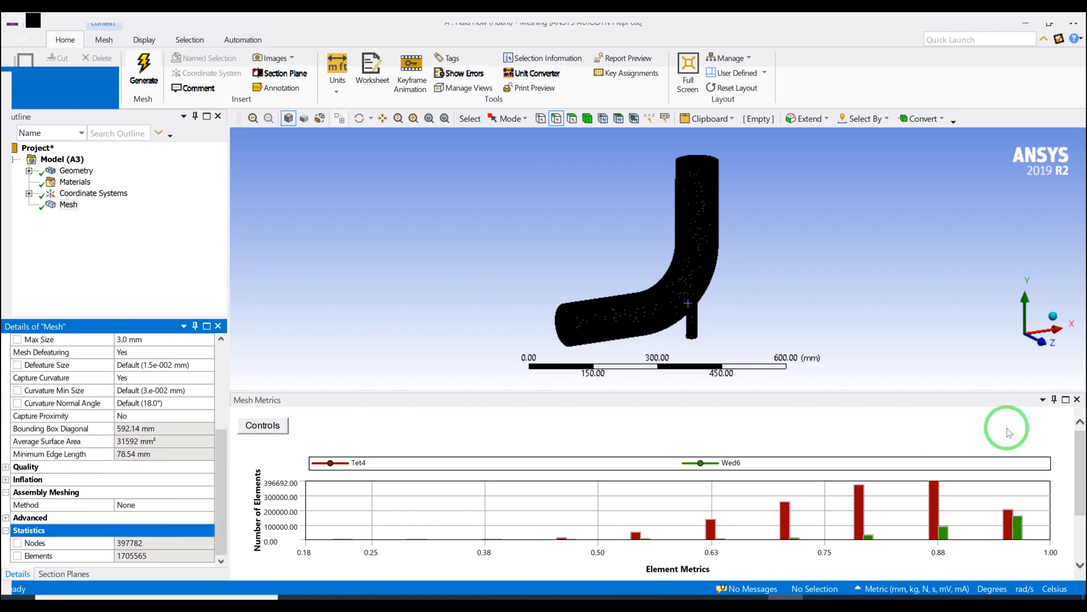
click(1076, 399)
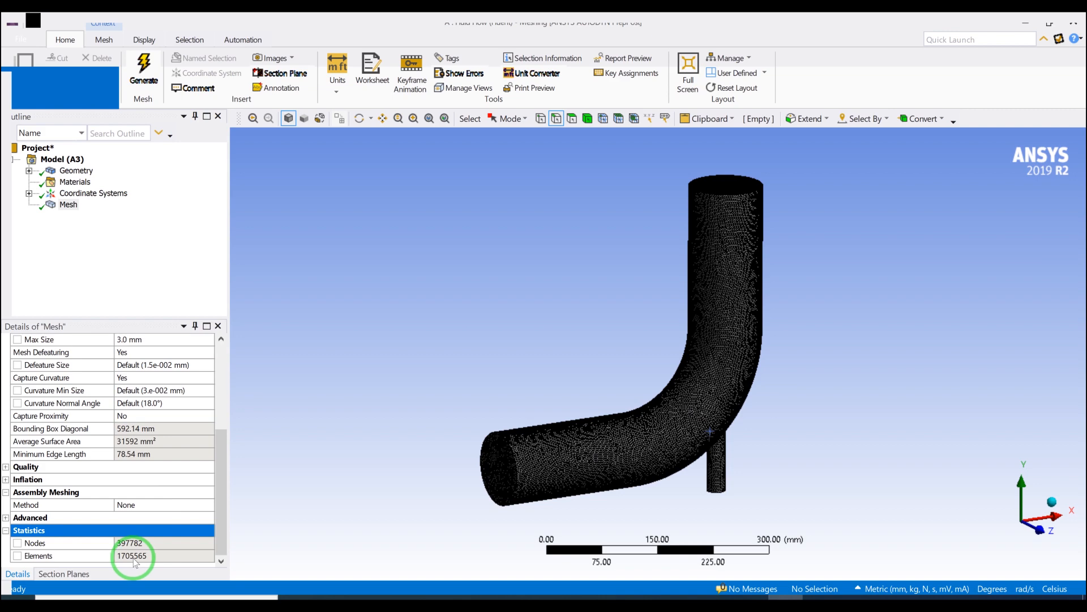
Inspect the inflated mesh over the elbow and the branch pipe, and check the maximum size setting.
scroll(687, 459, down, 2)
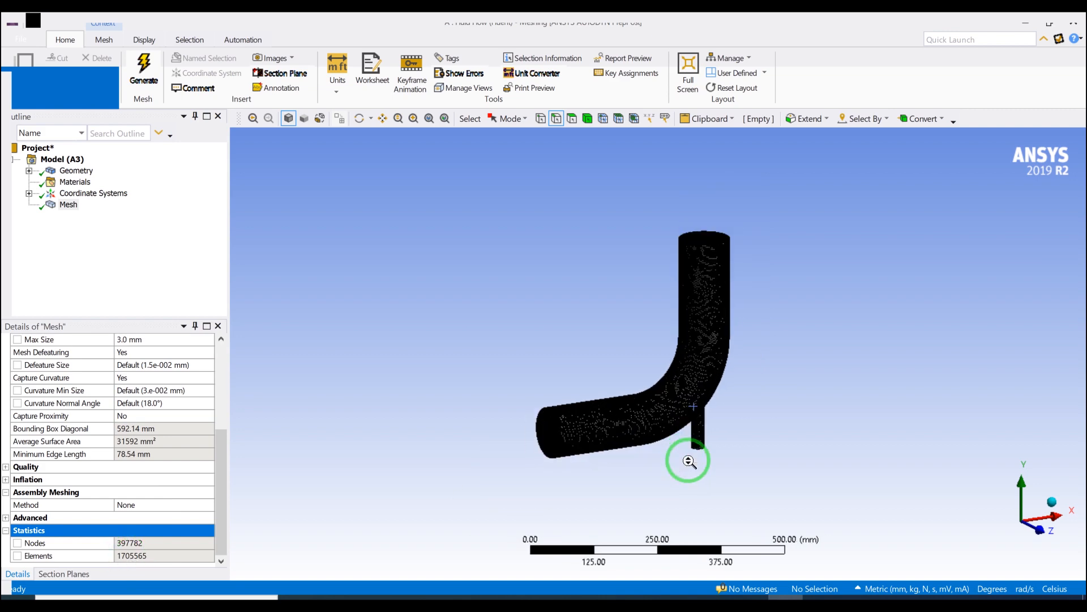
scroll(648, 452, up, 5)
scroll(651, 447, down, 3)
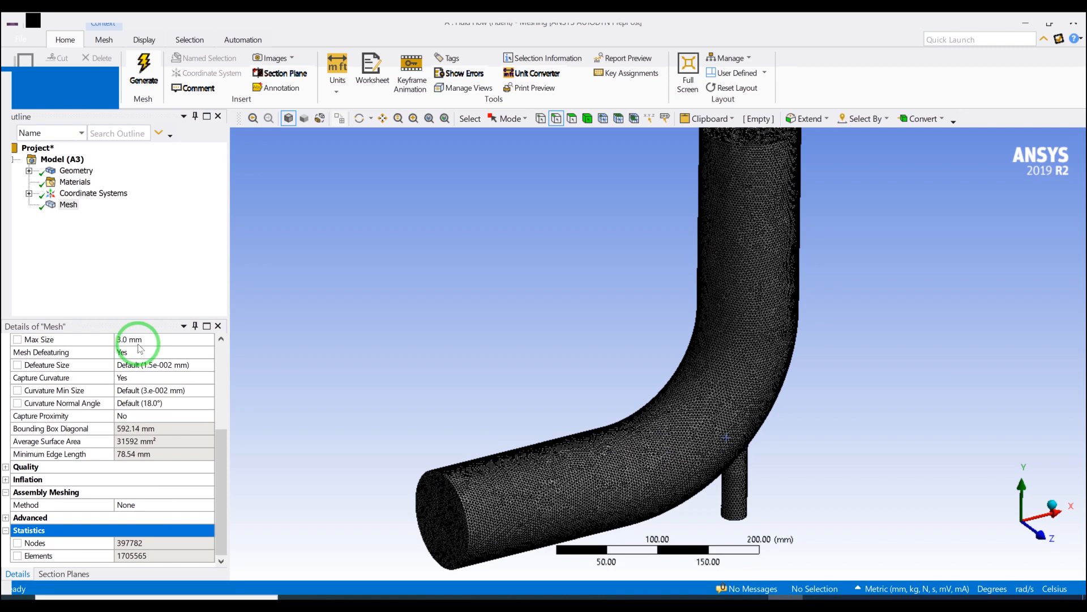
click(138, 339)
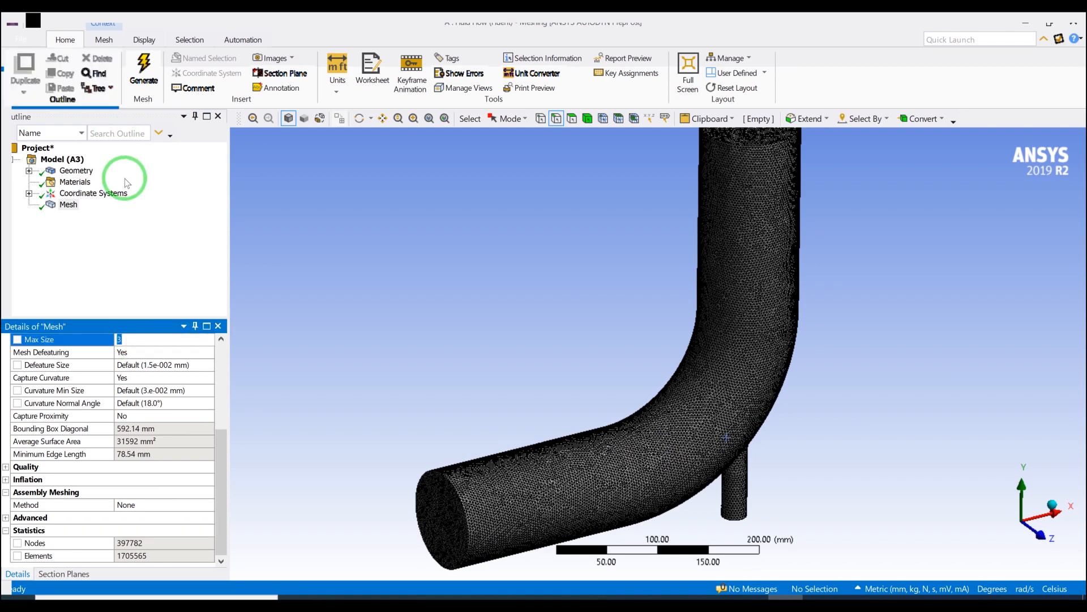
scroll(685, 310, down, 3)
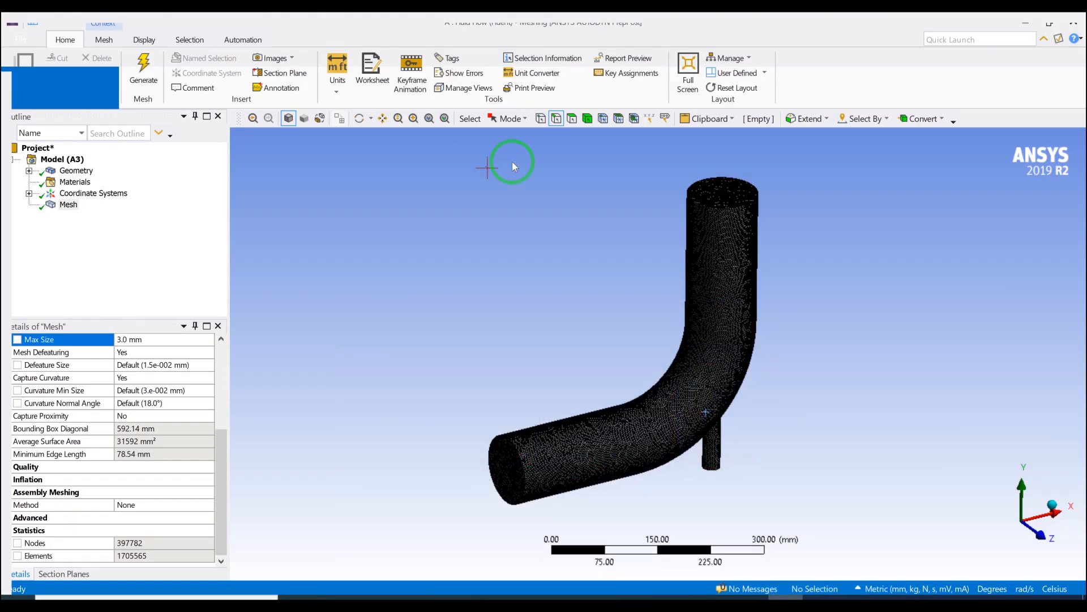
Create a named selection called inlet_main on the open end face of the elbow's horizontal leg.
click(572, 120)
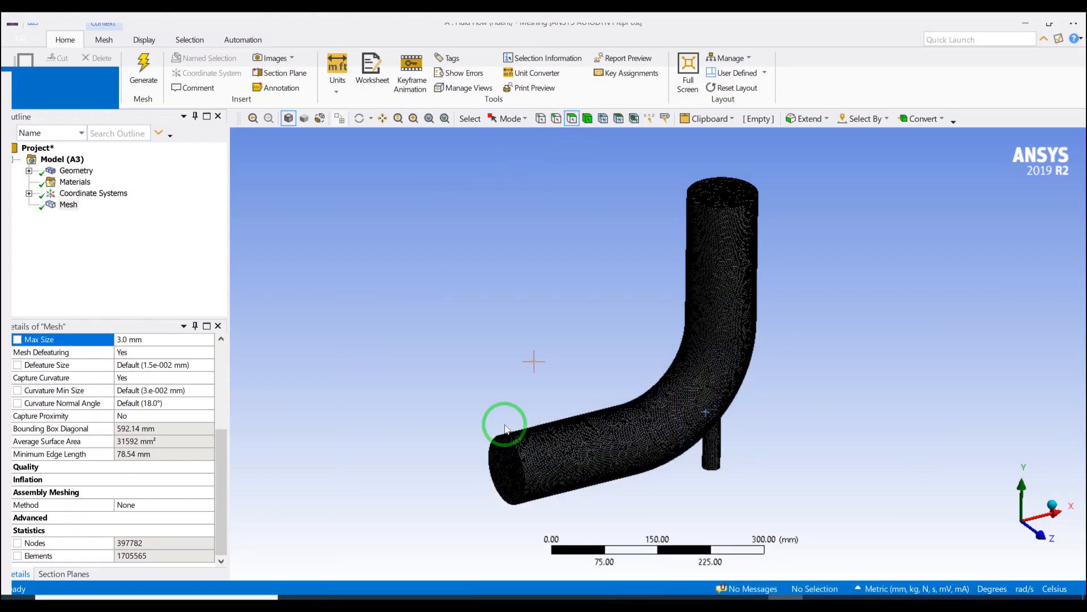
click(500, 470)
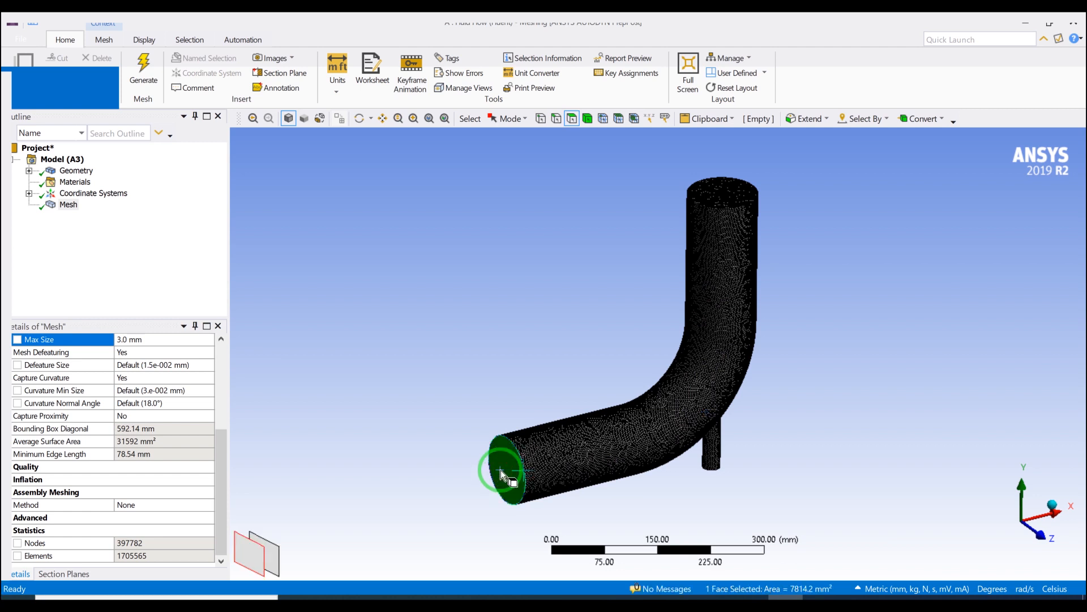
right_click(501, 470)
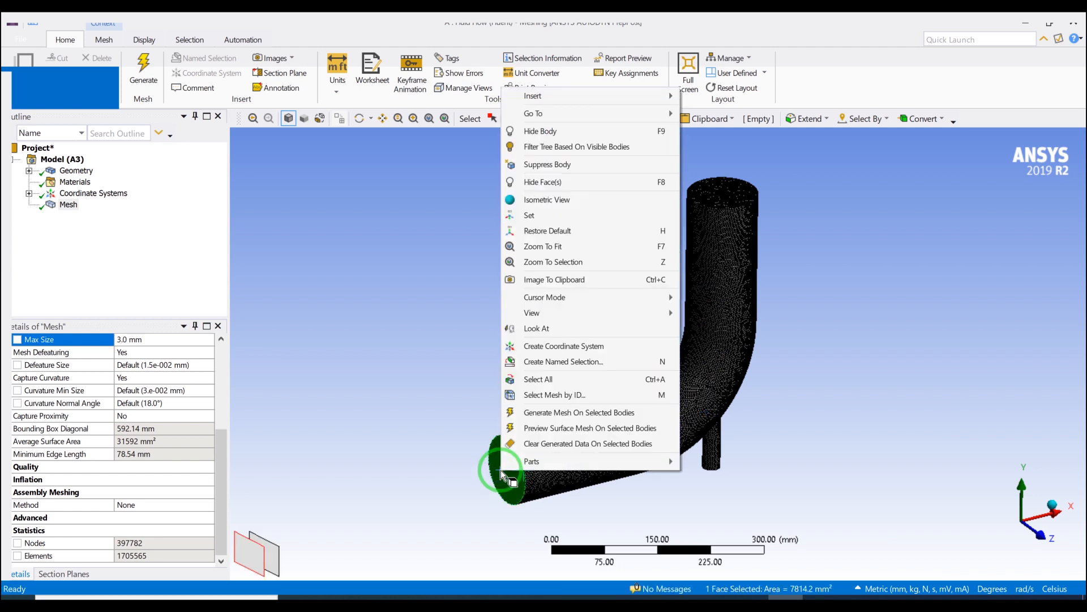
click(561, 361)
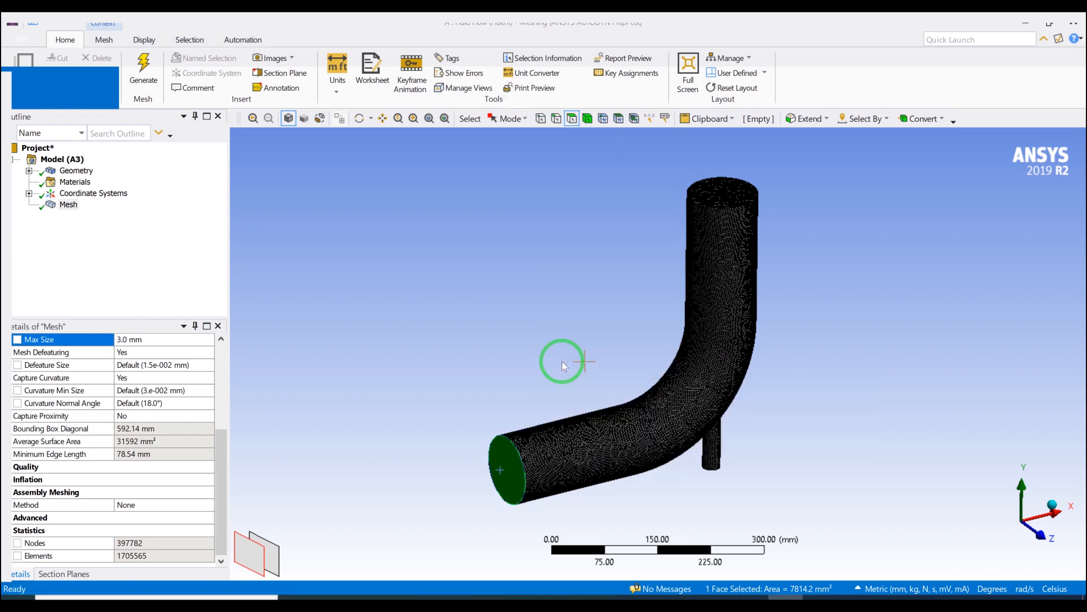
right_click(501, 453)
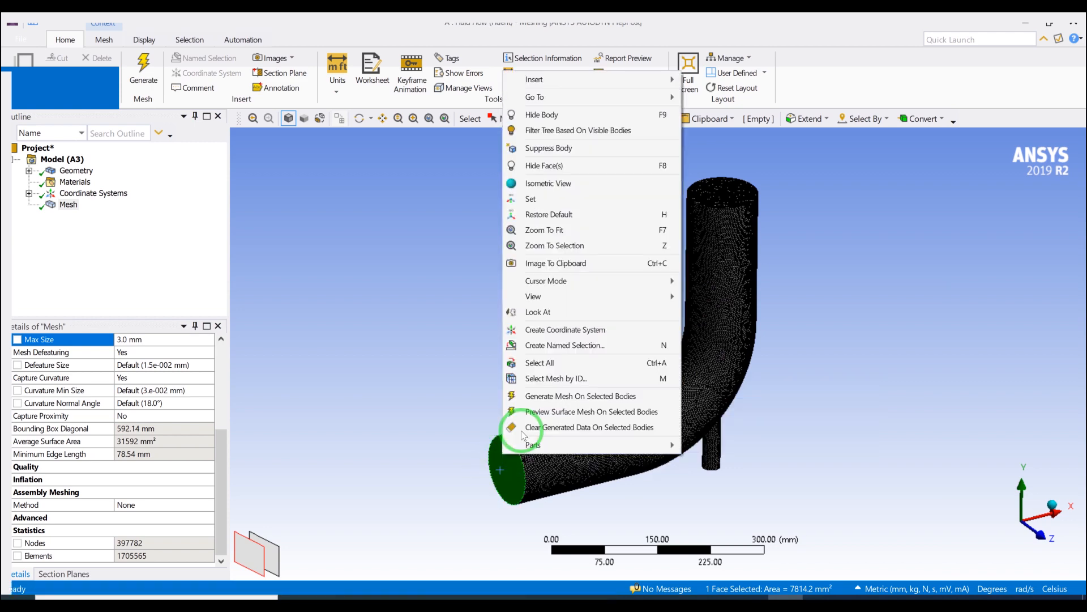
click(599, 348)
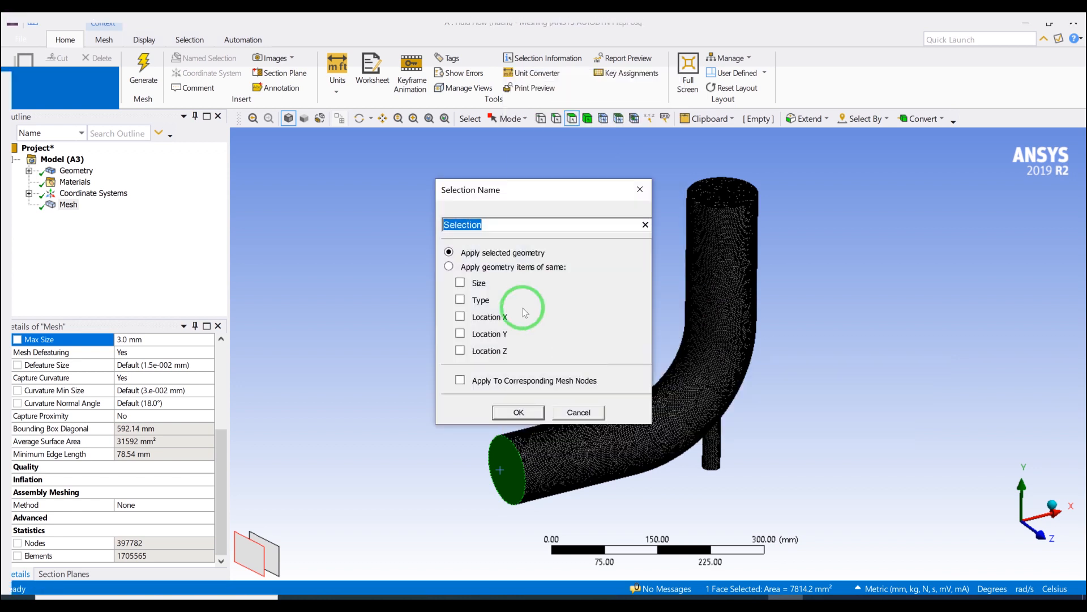
text(inle)
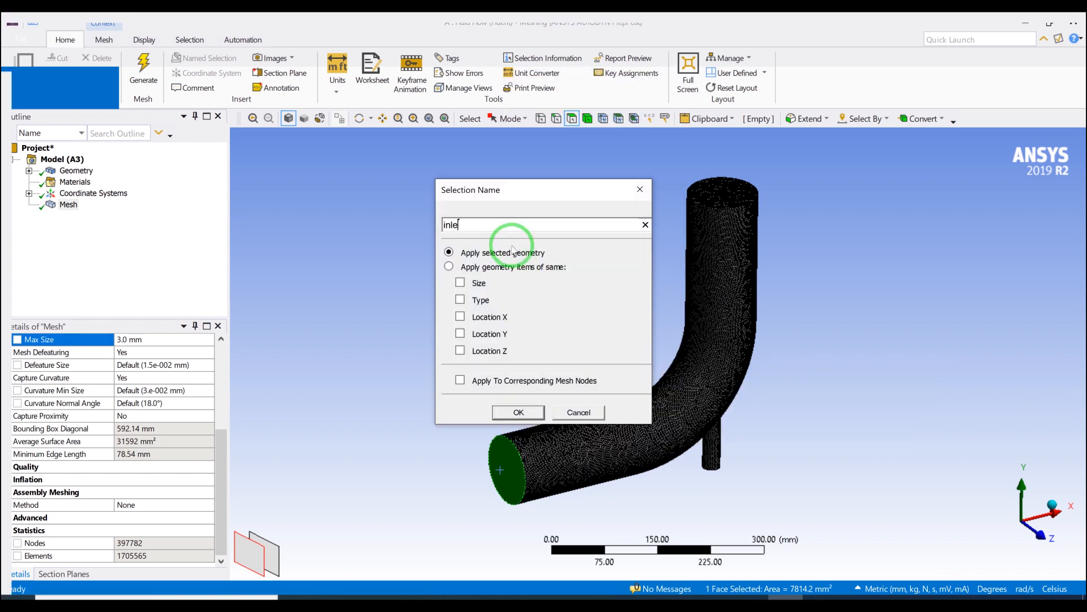
text(t1)
key(BackSpace)
text(_main)
key(Return)
Create a named selection called outlet on the upper end face of the elbow's vertical leg.
scroll(521, 257, down, 2)
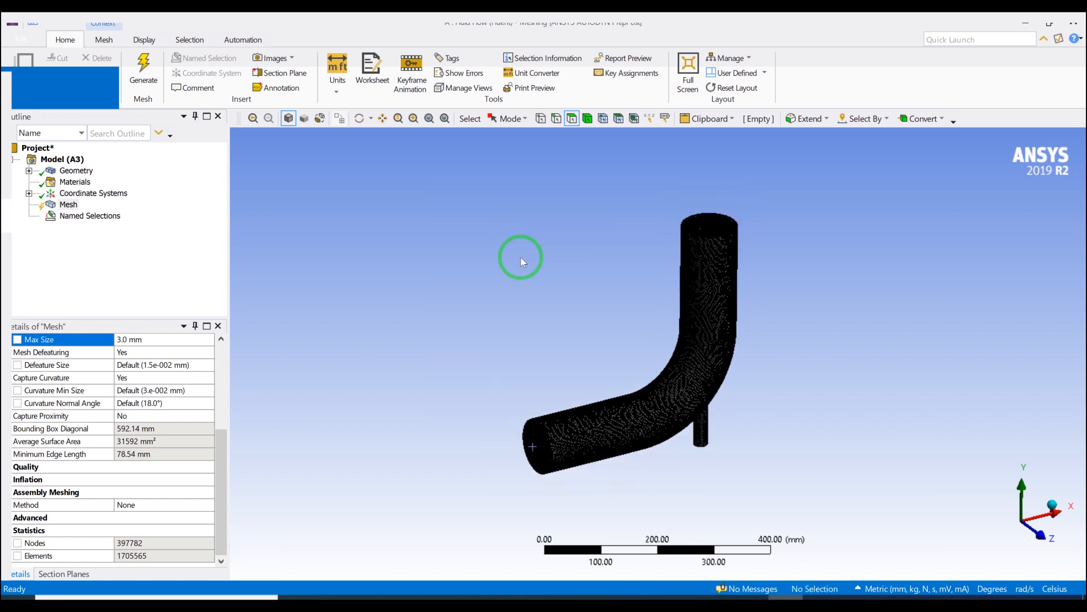
click(700, 226)
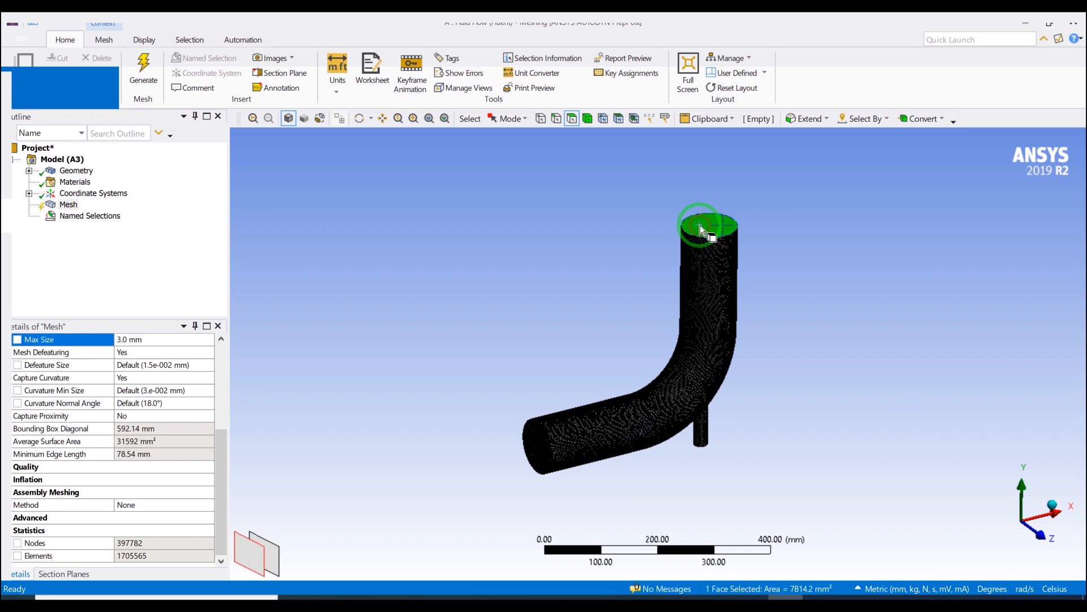
right_click(700, 226)
click(763, 482)
text(outlet)
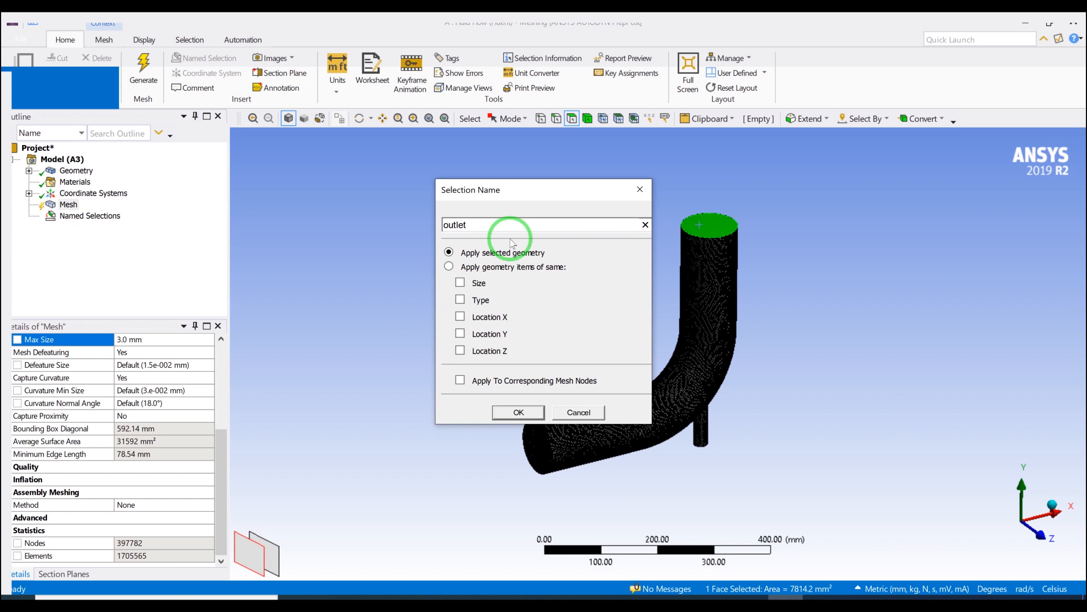
key(Return)
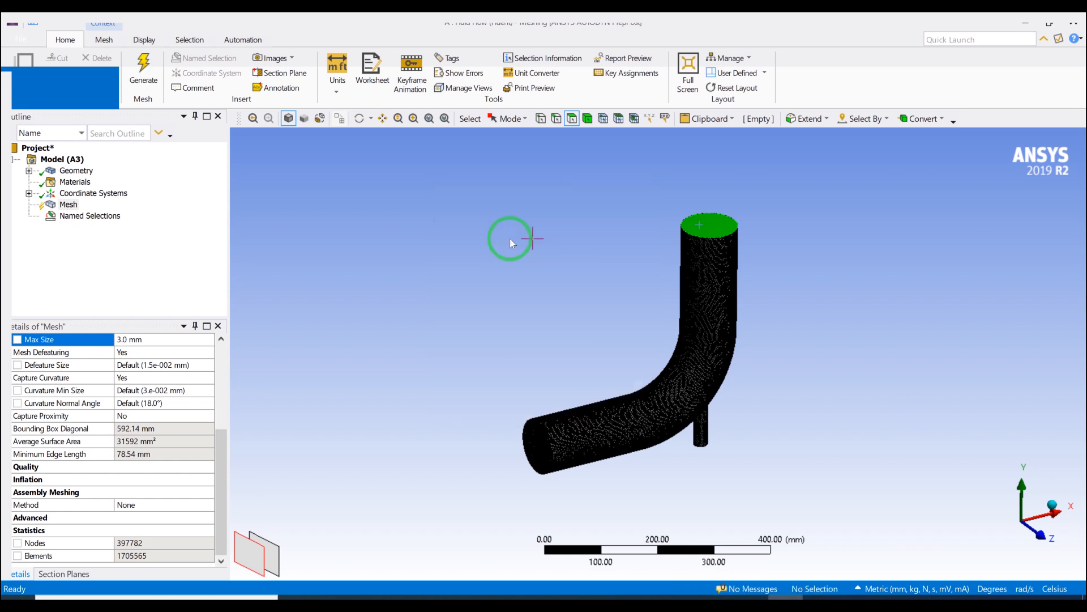
Create a named selection called inlet_small on the bottom end face of the small branch pipe.
middle_drag(590, 273, 694, 500)
scroll(696, 502, down, 3)
scroll(704, 498, up, 6)
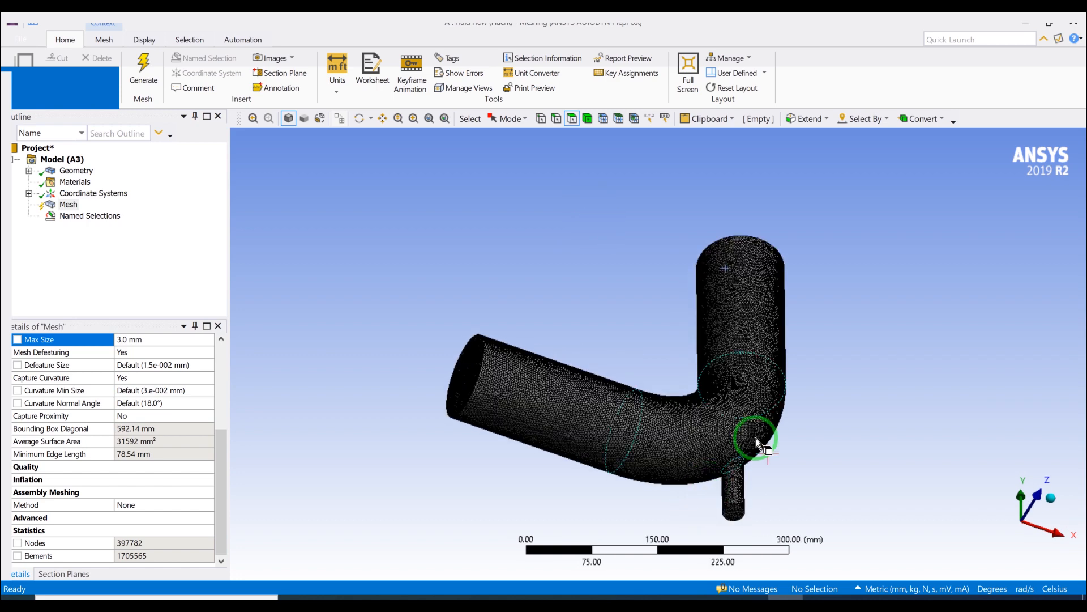
scroll(754, 420, up, 1)
scroll(753, 418, up, 3)
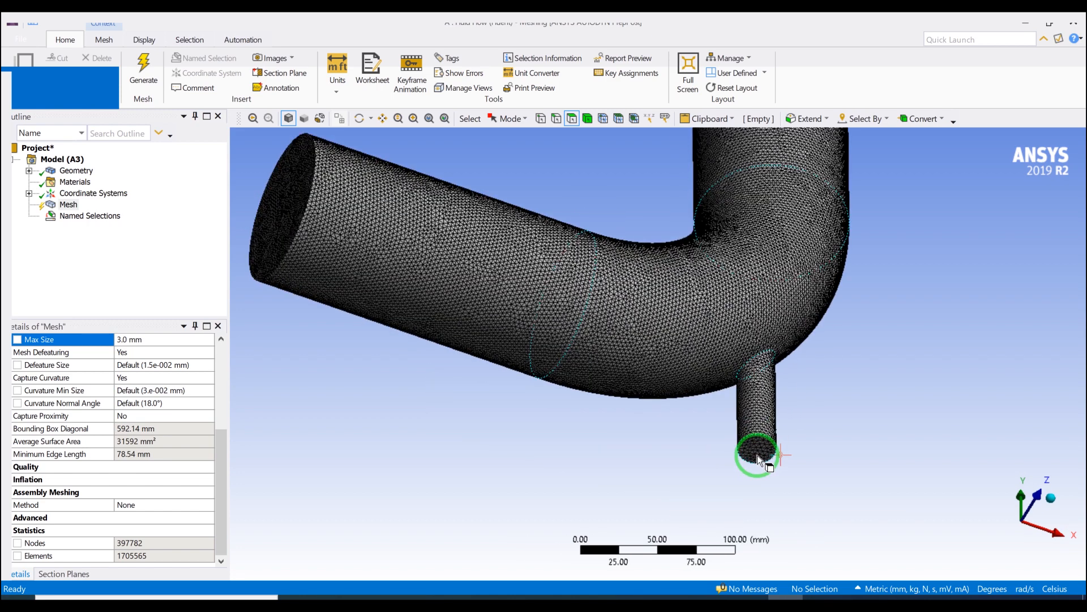
click(756, 454)
right_click(757, 454)
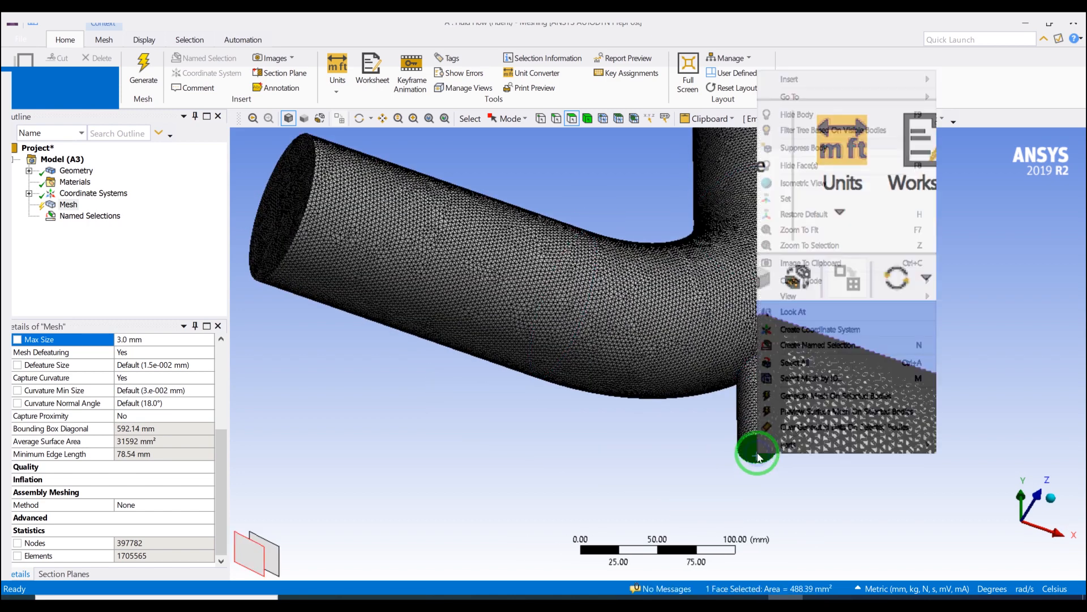
click(799, 344)
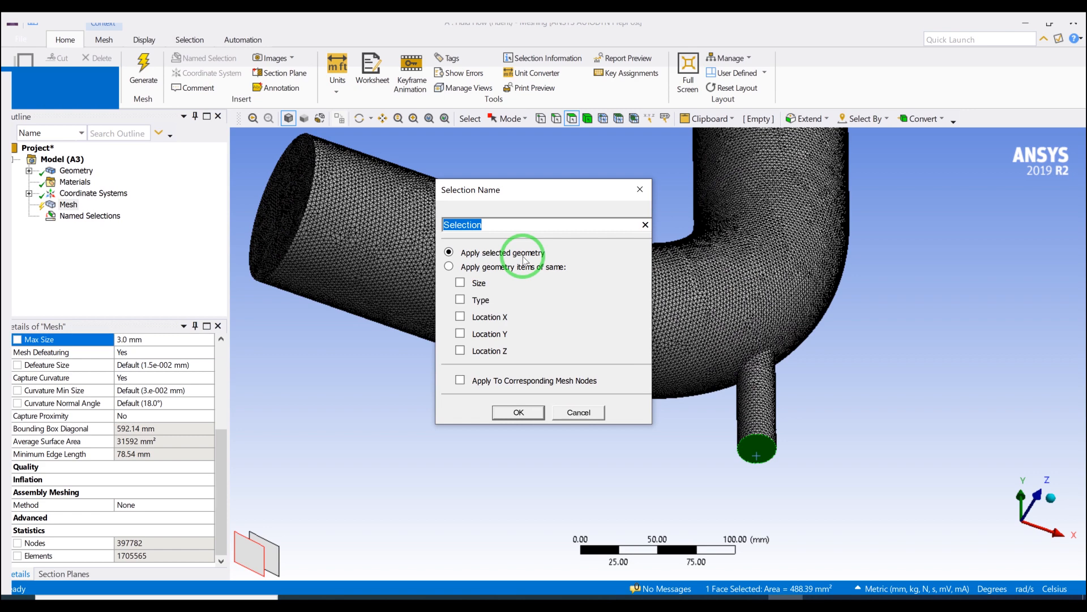
text(in)
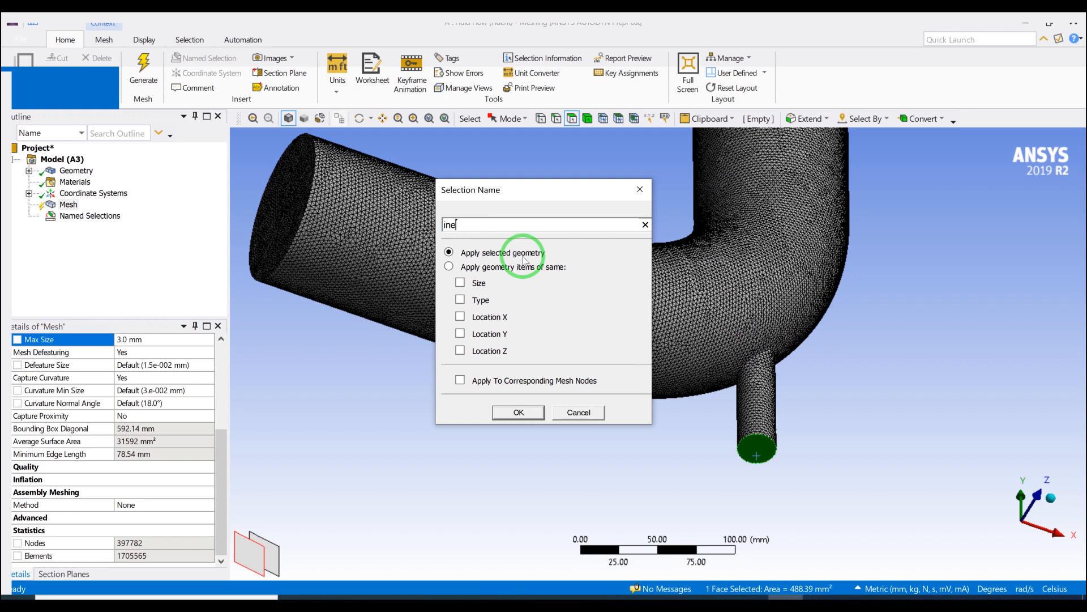
text(let_small)
key(Return)
Examine the meshed elbow from several angles and view it straight along the Z axis.
scroll(532, 288, down, 5)
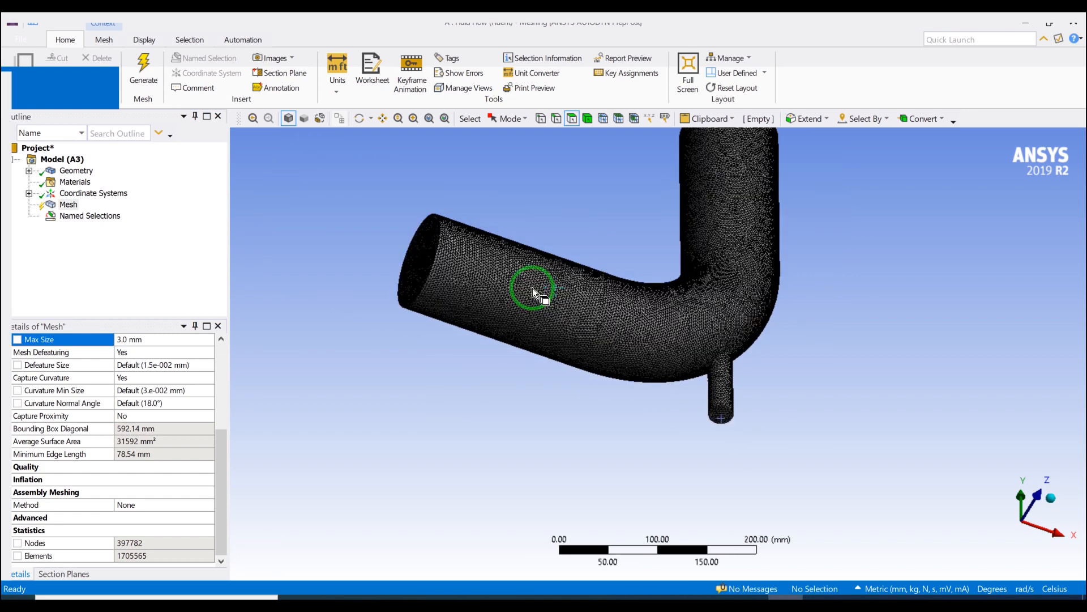
click(441, 256)
middle_drag(442, 258, 448, 390)
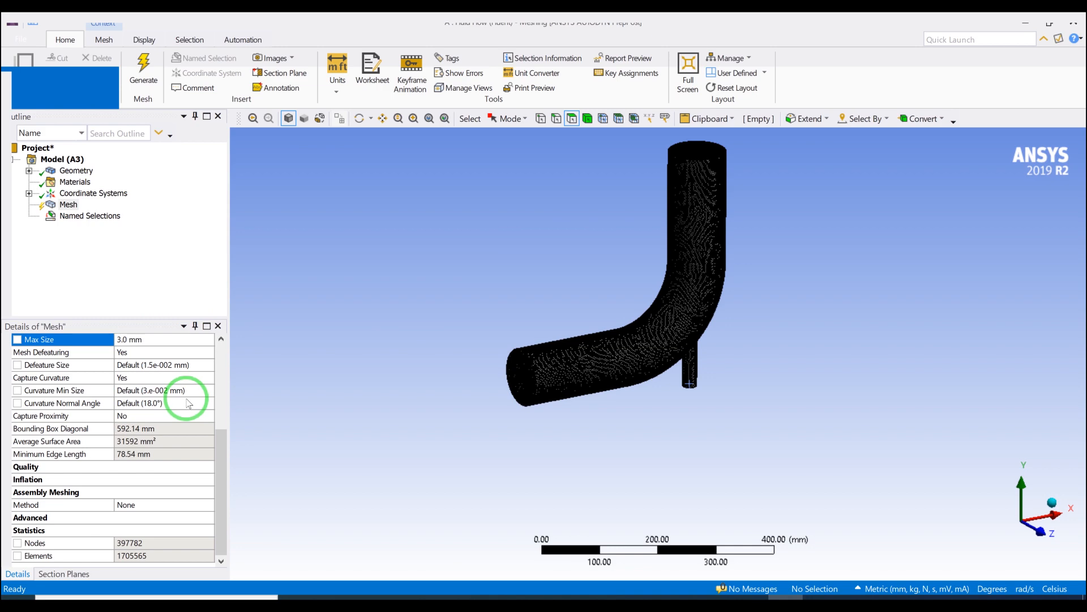
scroll(583, 332, up, 5)
scroll(584, 333, down, 5)
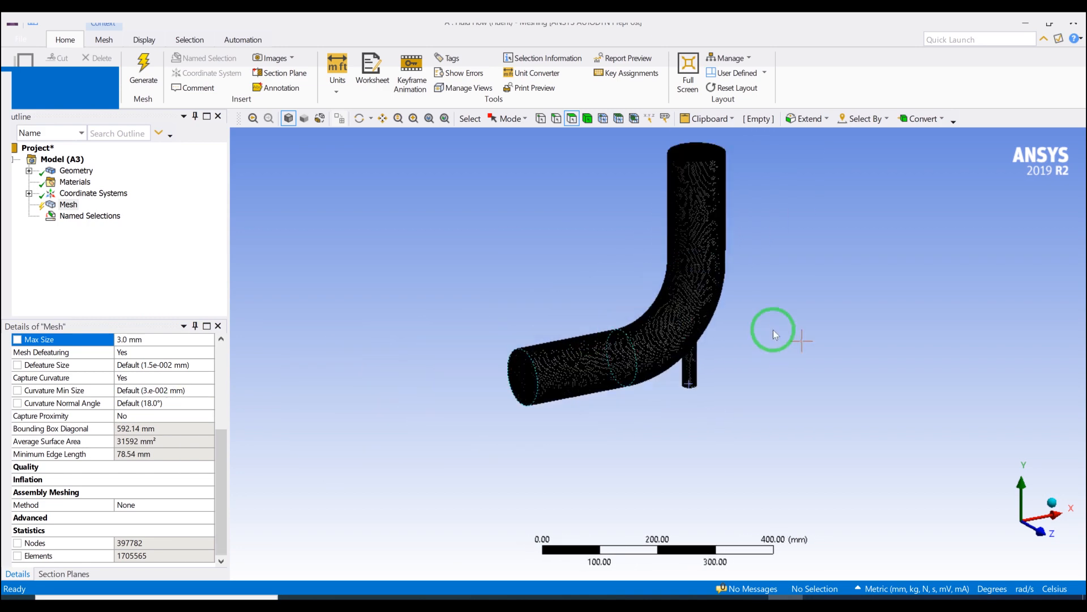
click(1042, 531)
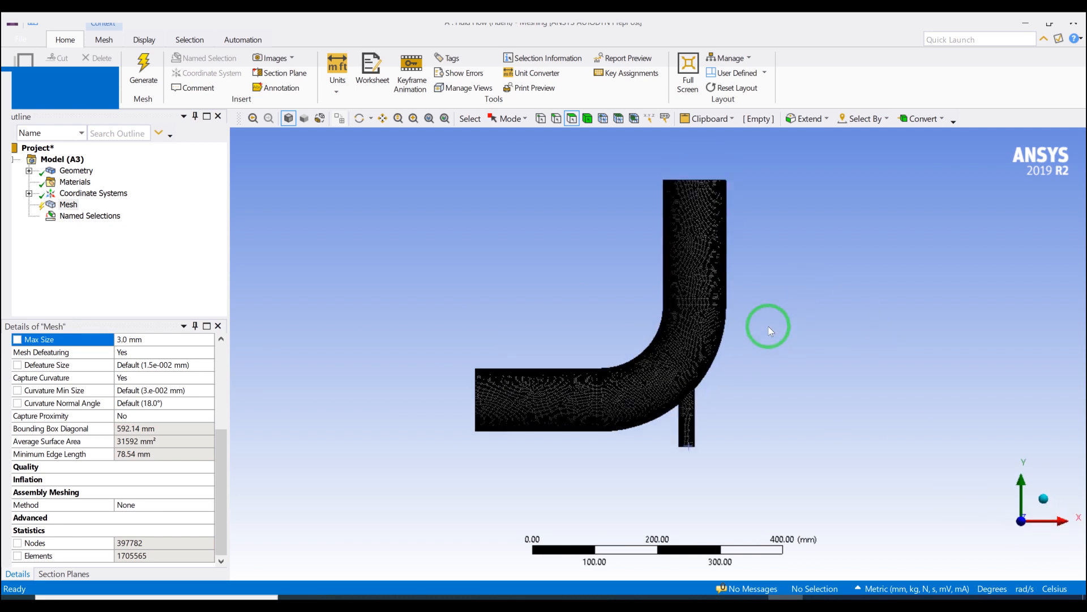
scroll(768, 325, up, 2)
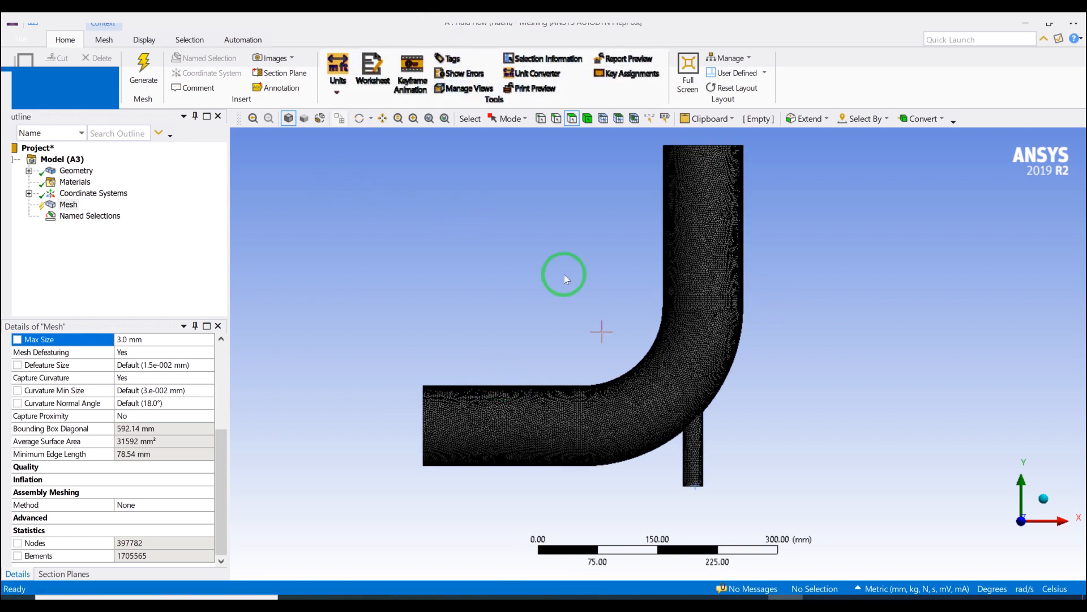
Check the Mesh cell's status in the Workbench project schematic, return to Meshing and update the mesh.
key(alt+Tab)
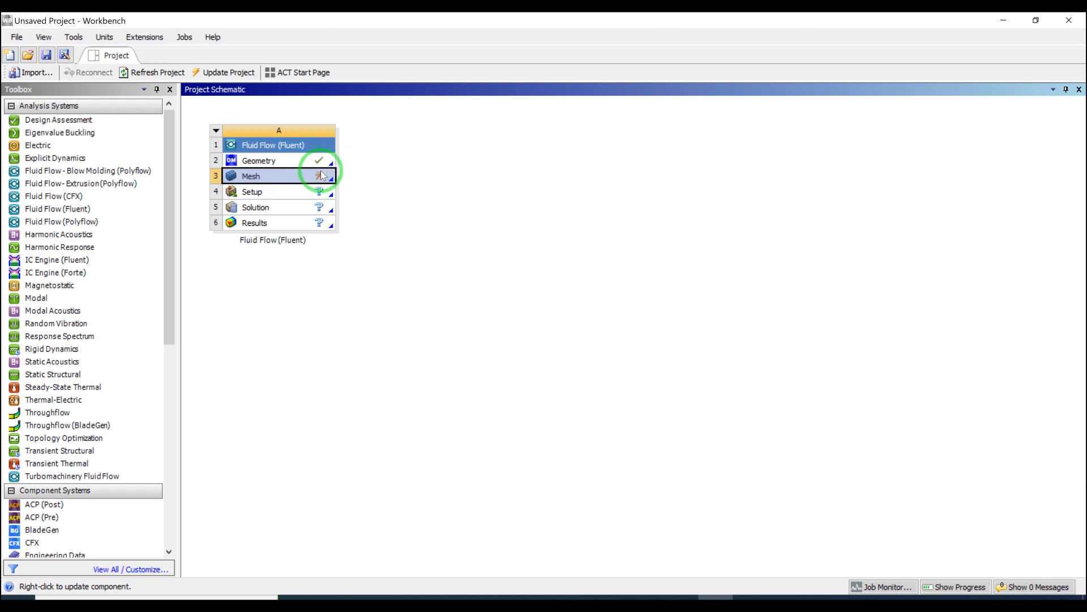
key(alt+Tab)
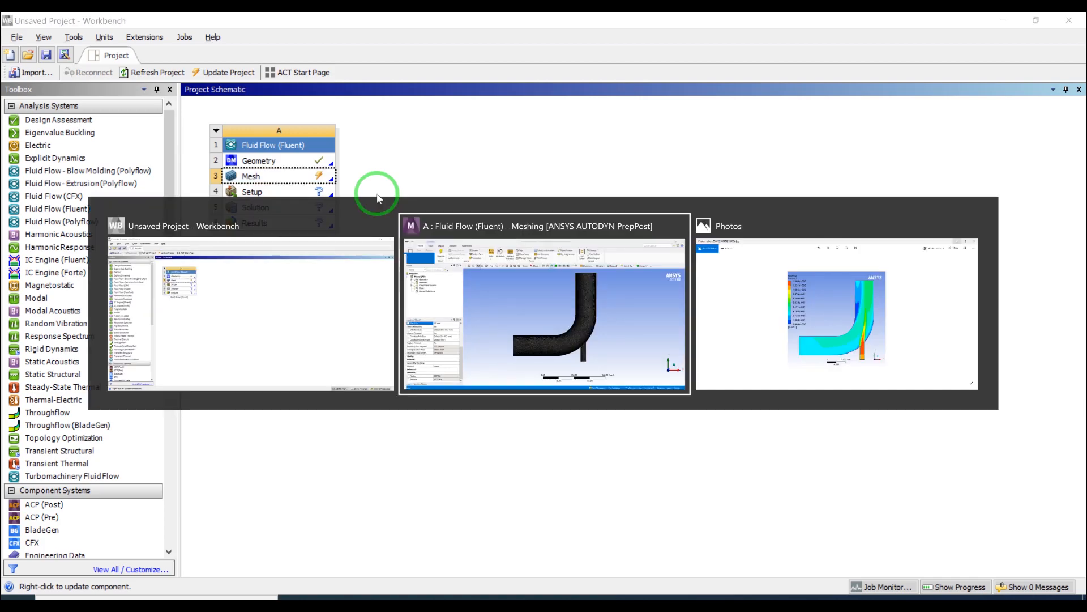
key(alt+Tab)
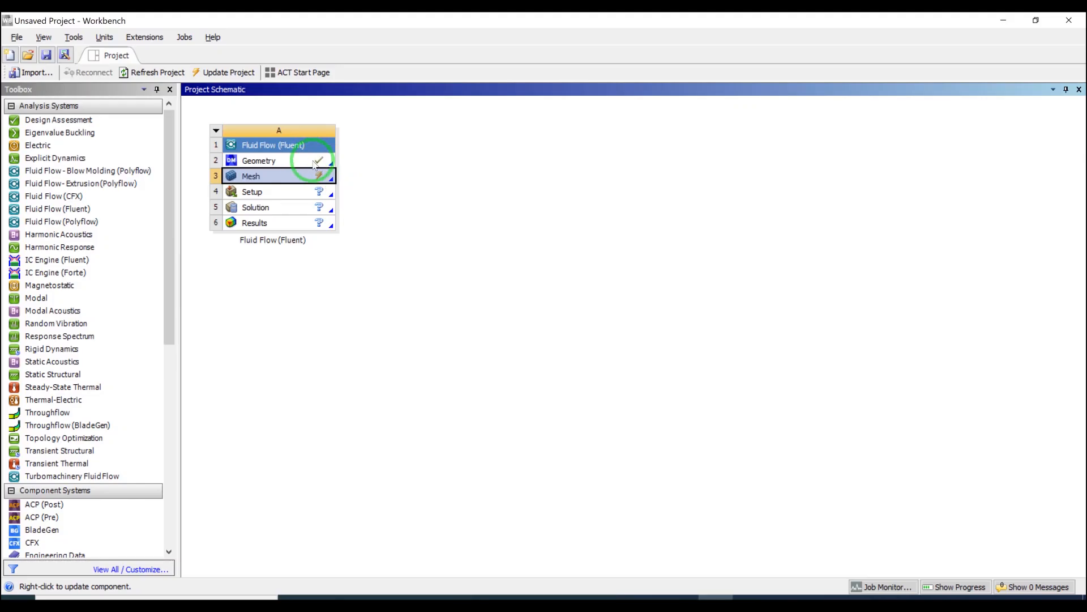
key(alt+Tab)
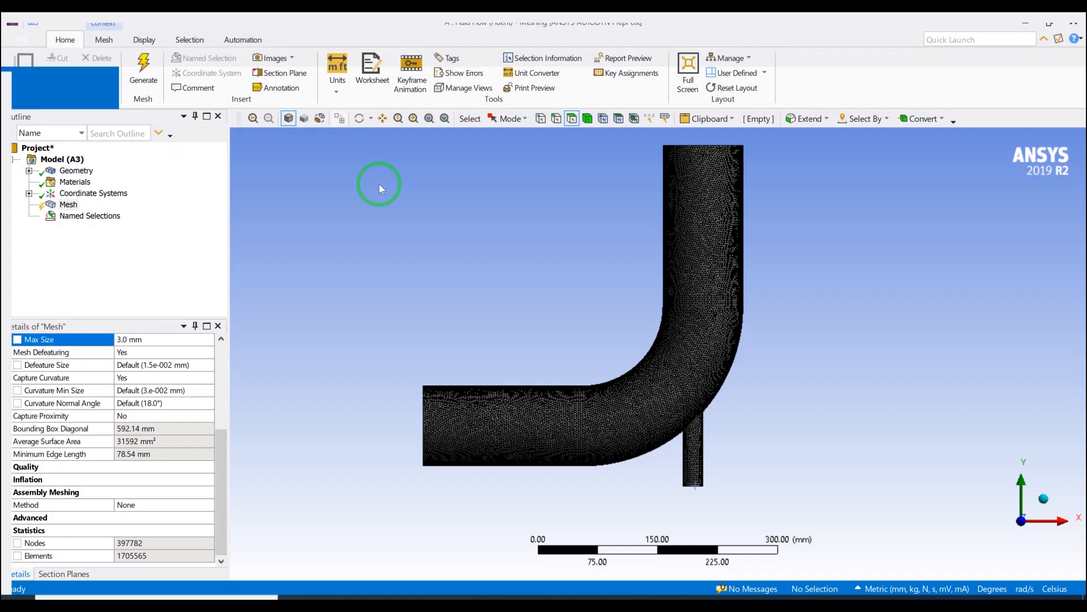
right_click(66, 210)
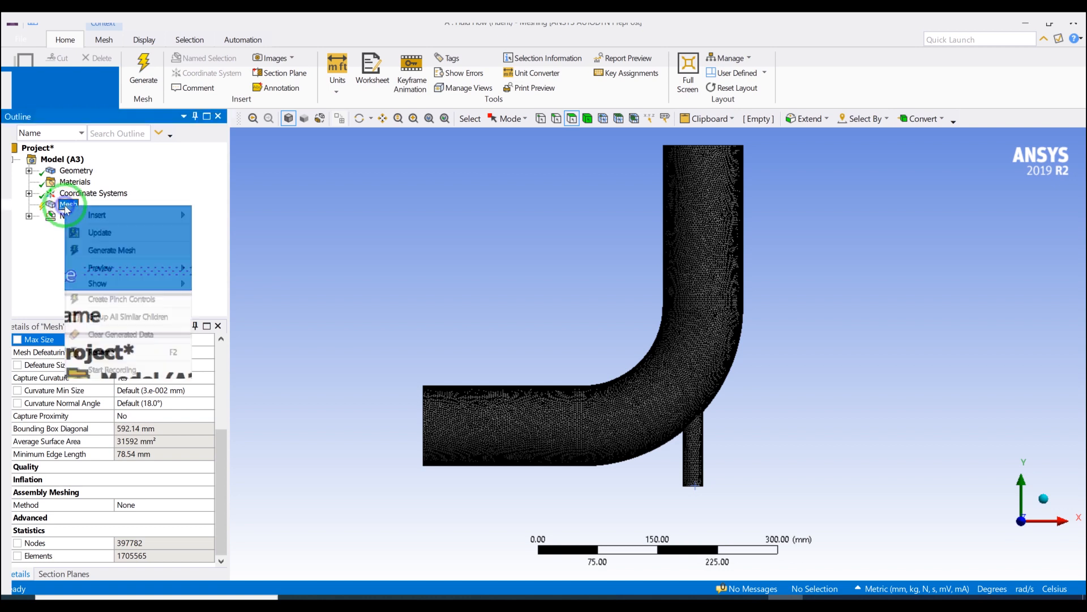
click(117, 226)
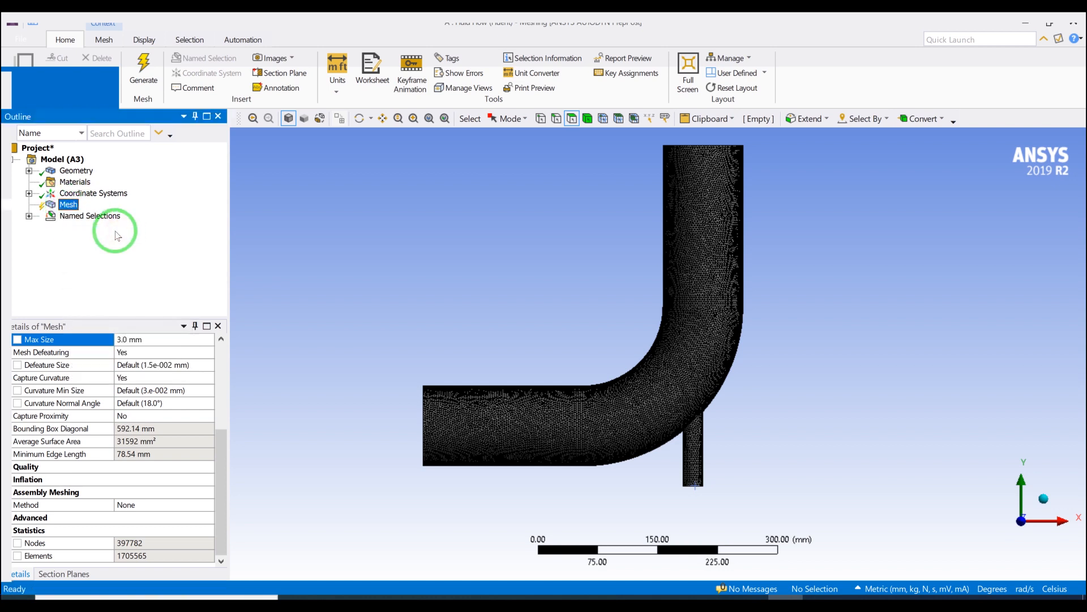